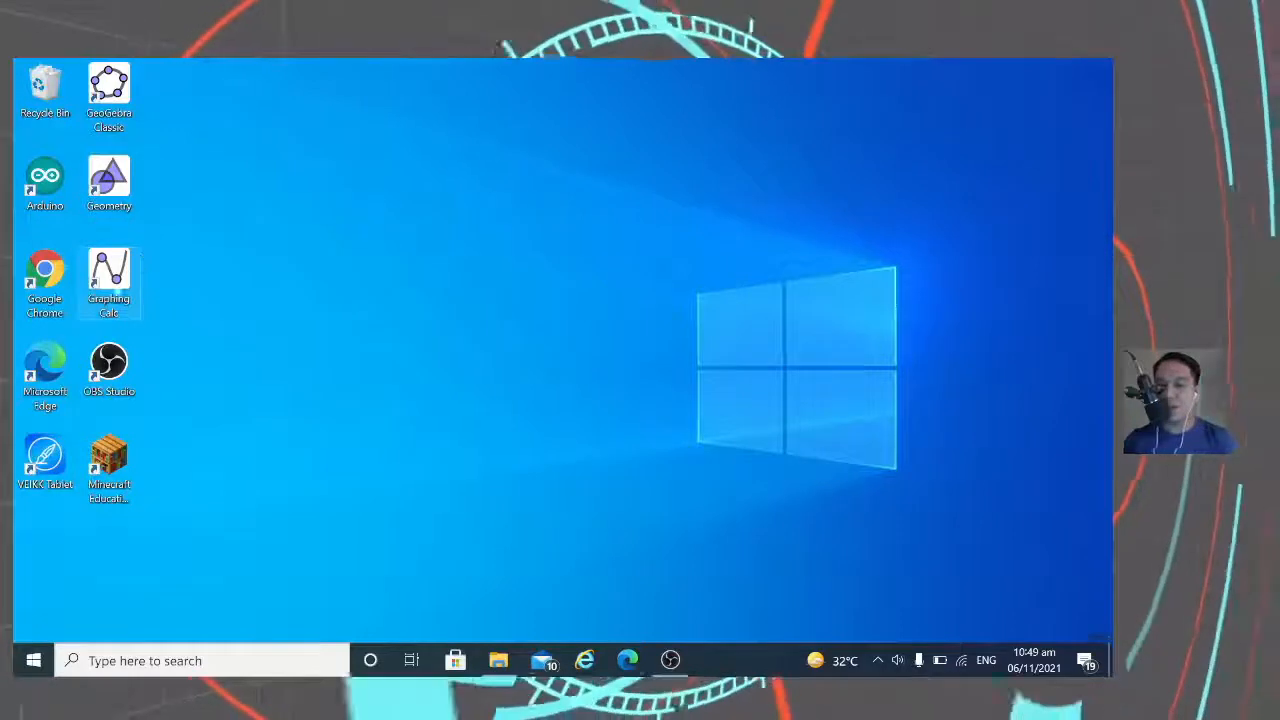
Step: Launch Chrome with your own profile and search Google for 'LIS'
{"action": "double_click", "coordinate": [47, 284]}
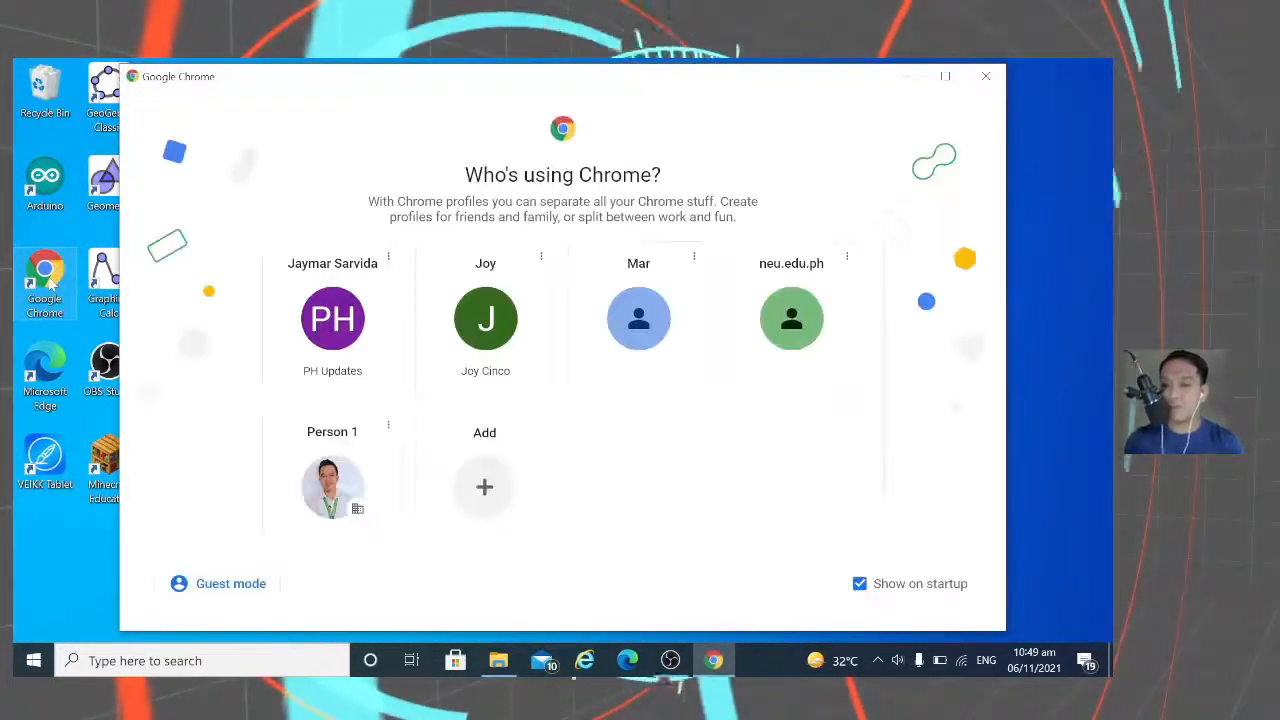
{"action": "left_click", "coordinate": [316, 484]}
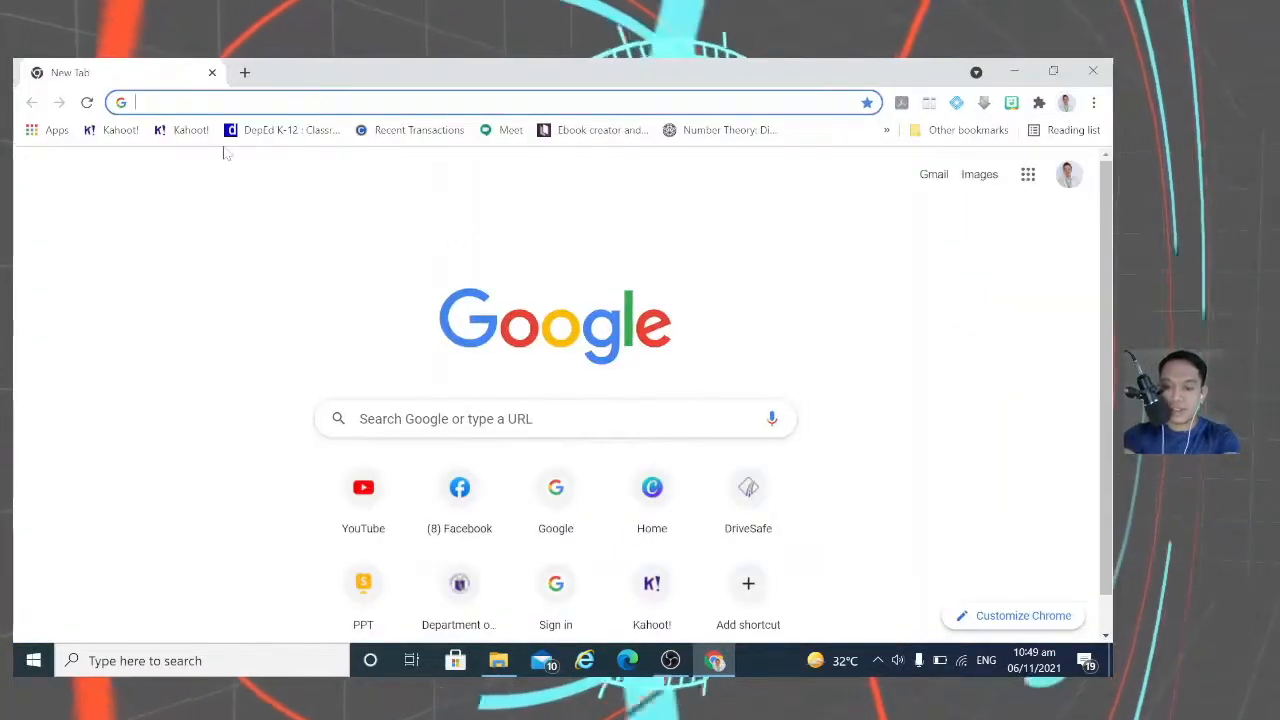
{"action": "type", "text": "LIS"}
{"action": "key", "text": "Return"}
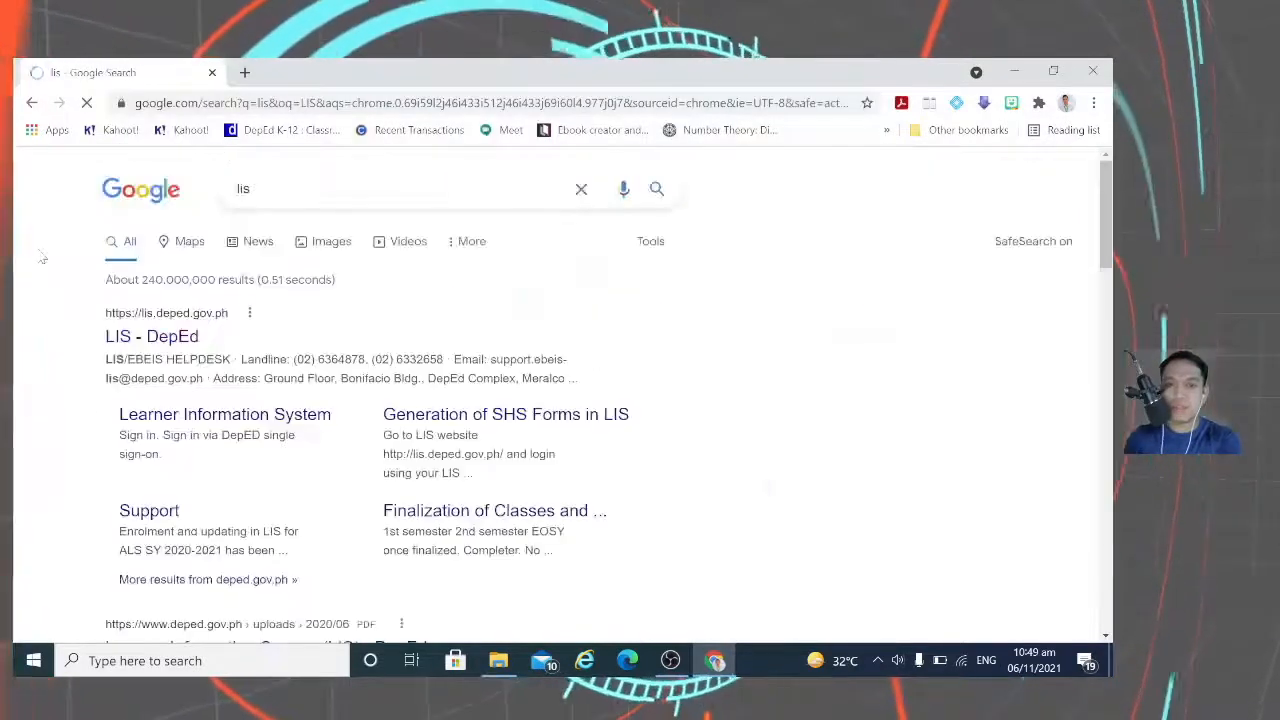
Step: Go to the LIS - DepEd sign-in site and dismiss the announcements notice
{"action": "left_click", "coordinate": [163, 343]}
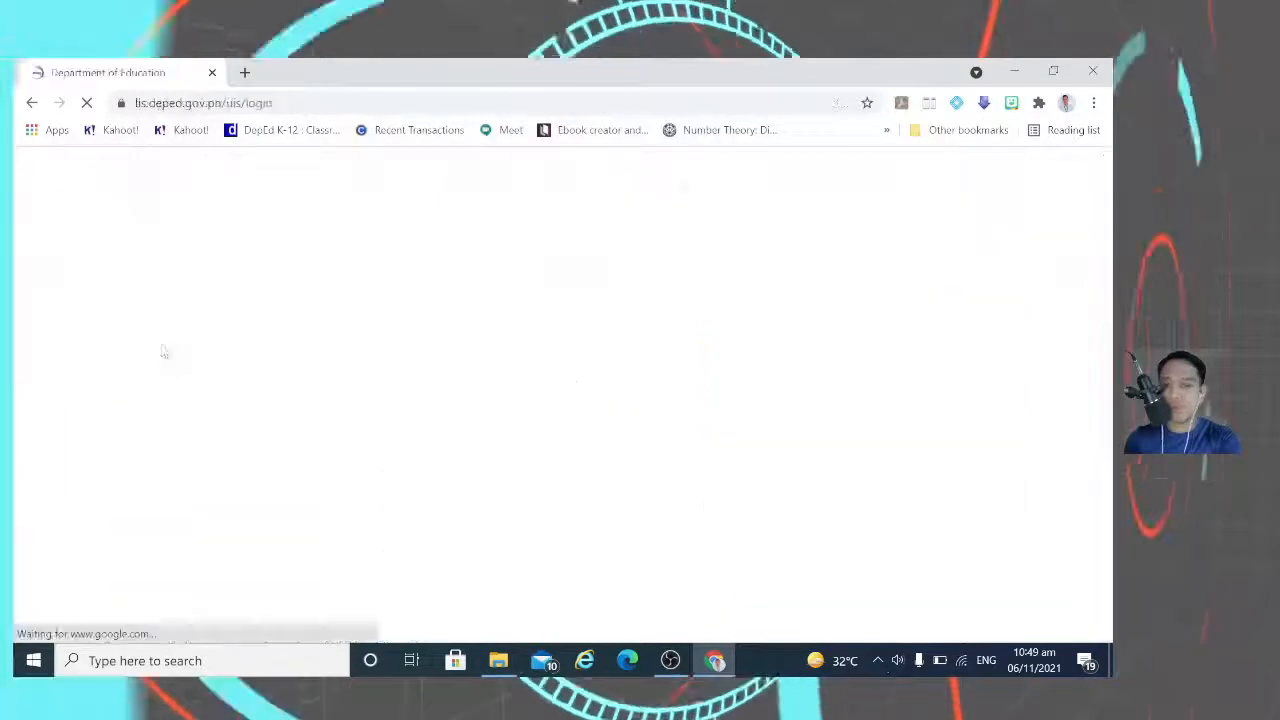
{"action": "scroll", "coordinate": [594, 581], "scroll_direction": "down", "scroll_amount": 10}
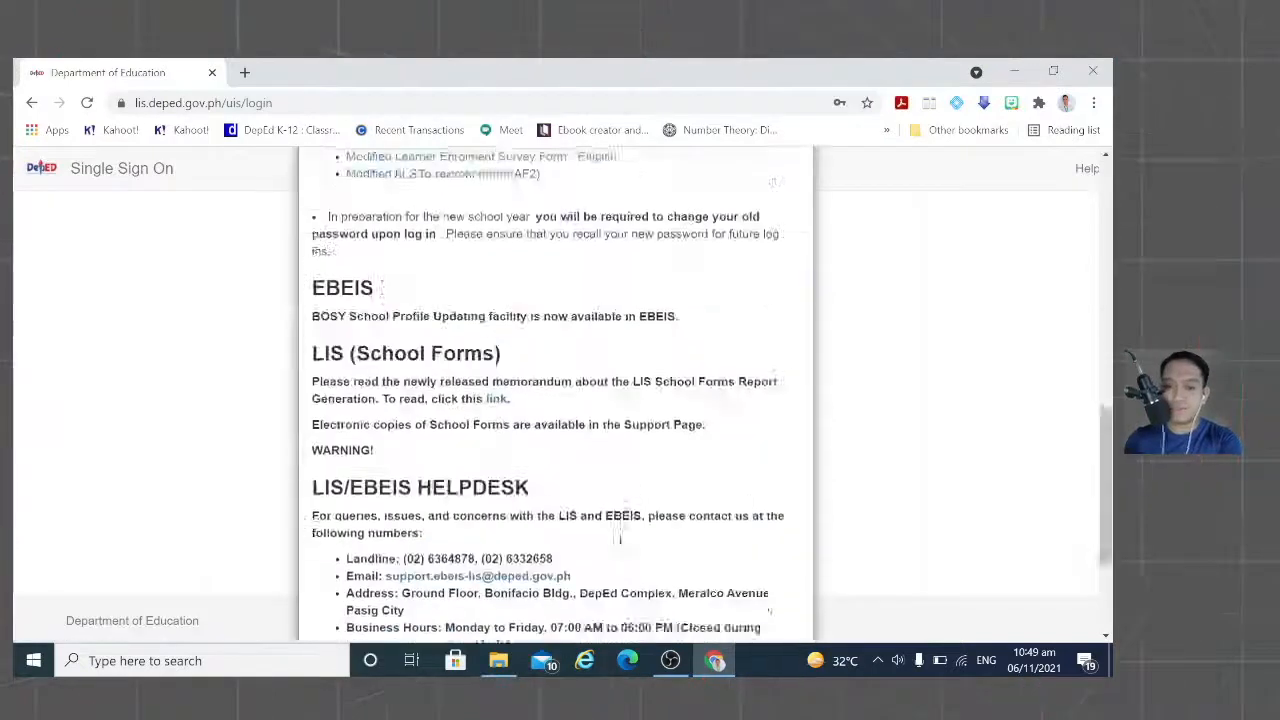
{"action": "left_click", "coordinate": [772, 589]}
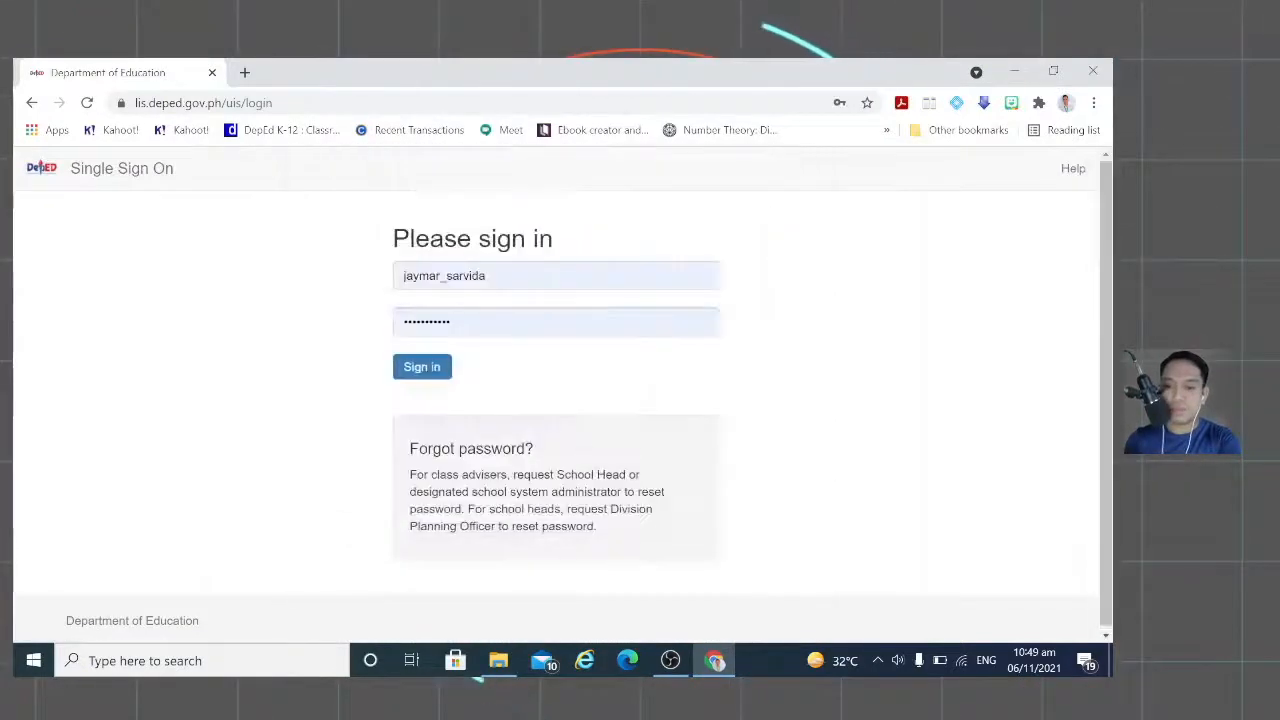
Step: Sign in to the Learner Information System and dismiss the dashboard announcements
{"action": "left_click", "coordinate": [431, 368]}
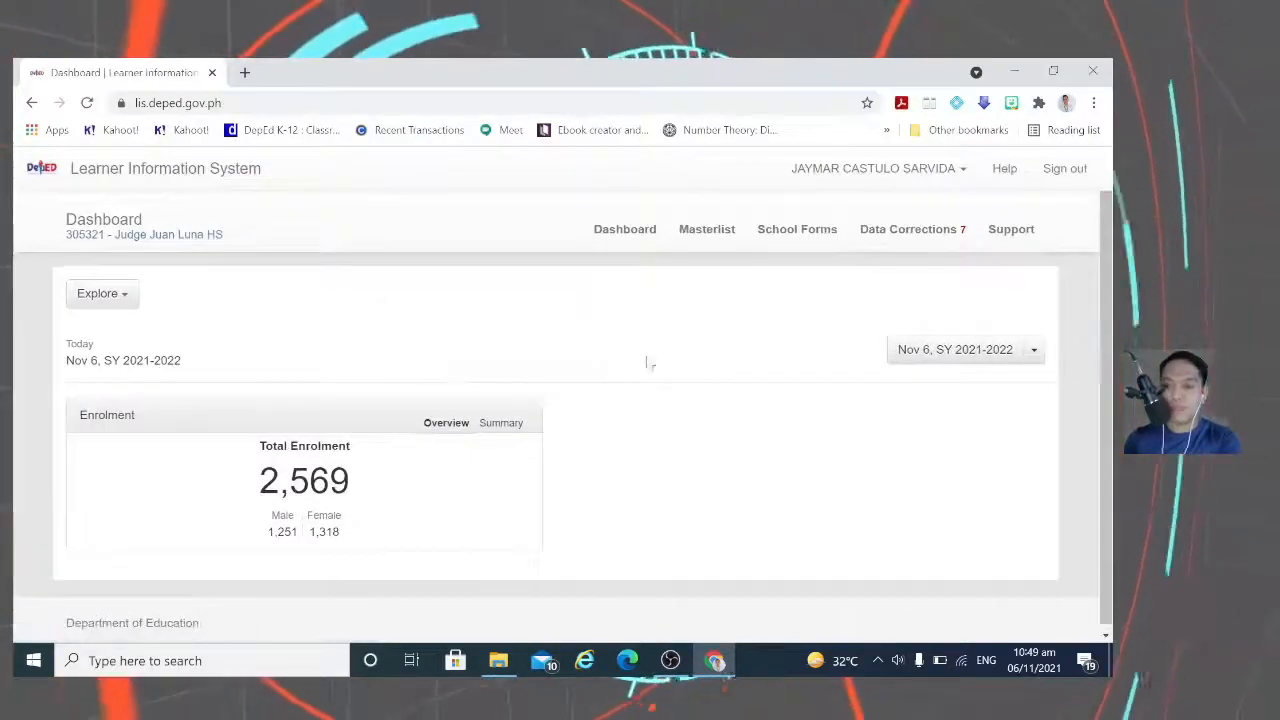
{"action": "scroll", "coordinate": [712, 600], "scroll_direction": "down", "scroll_amount": 6}
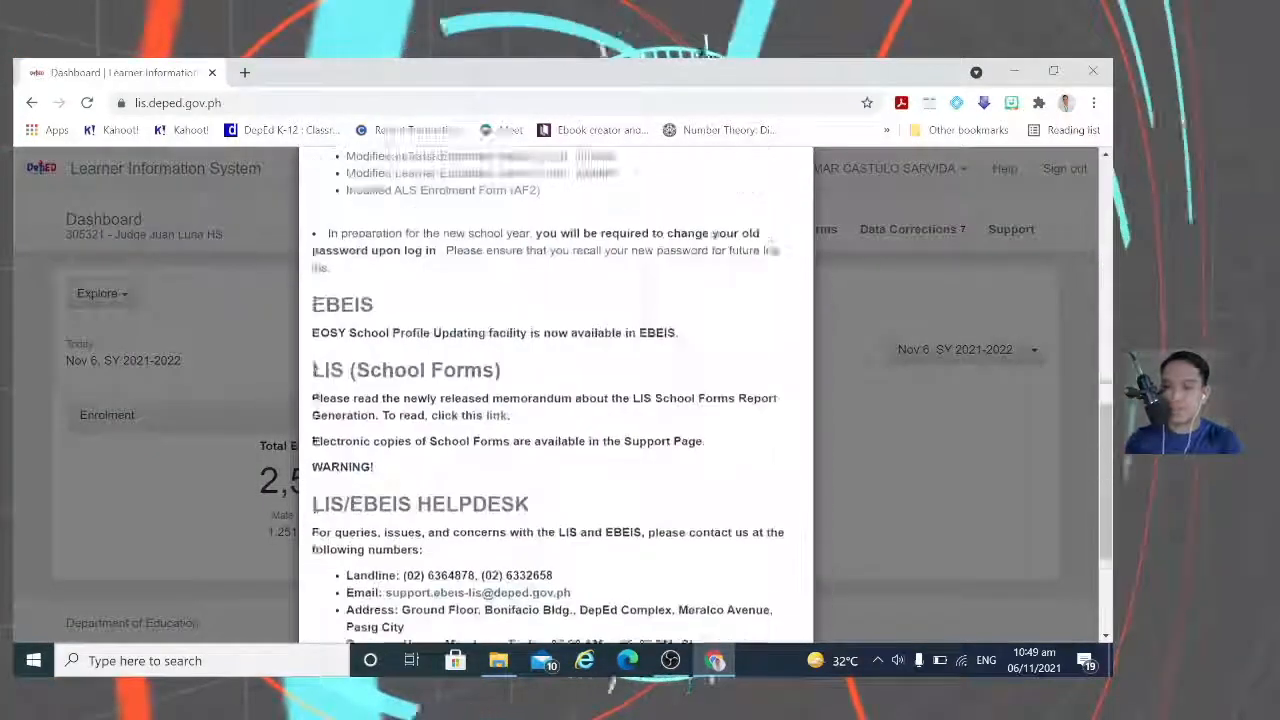
{"action": "left_click", "coordinate": [770, 589]}
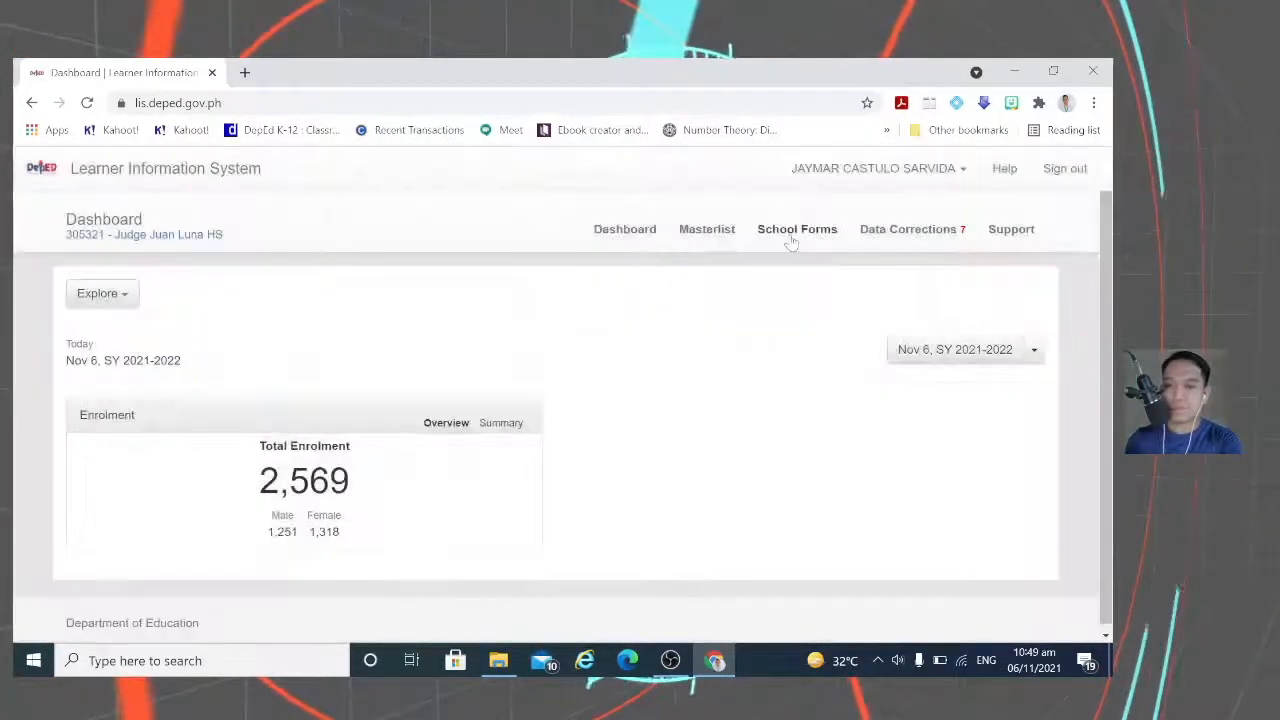
Step: Download the SF1 School Register for Grade 10 (Year IV) - Sapphire, then close the forms list
{"action": "left_click", "coordinate": [791, 232]}
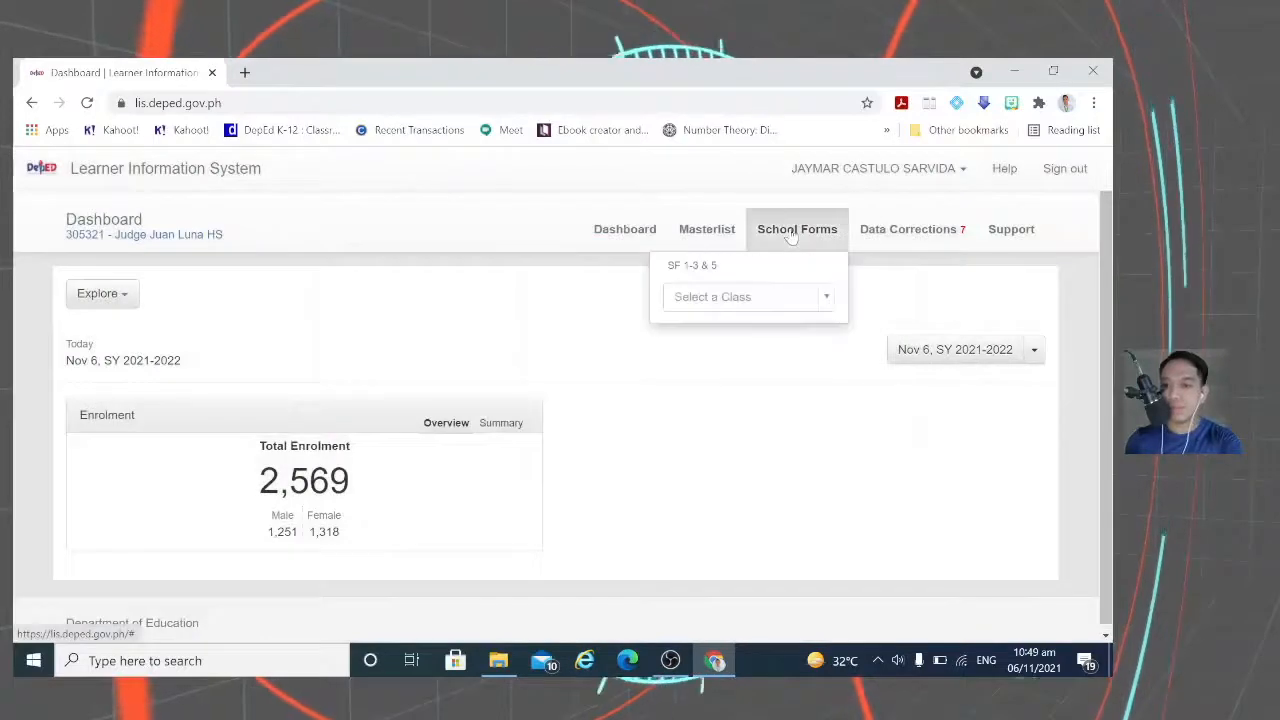
{"action": "left_click", "coordinate": [826, 299]}
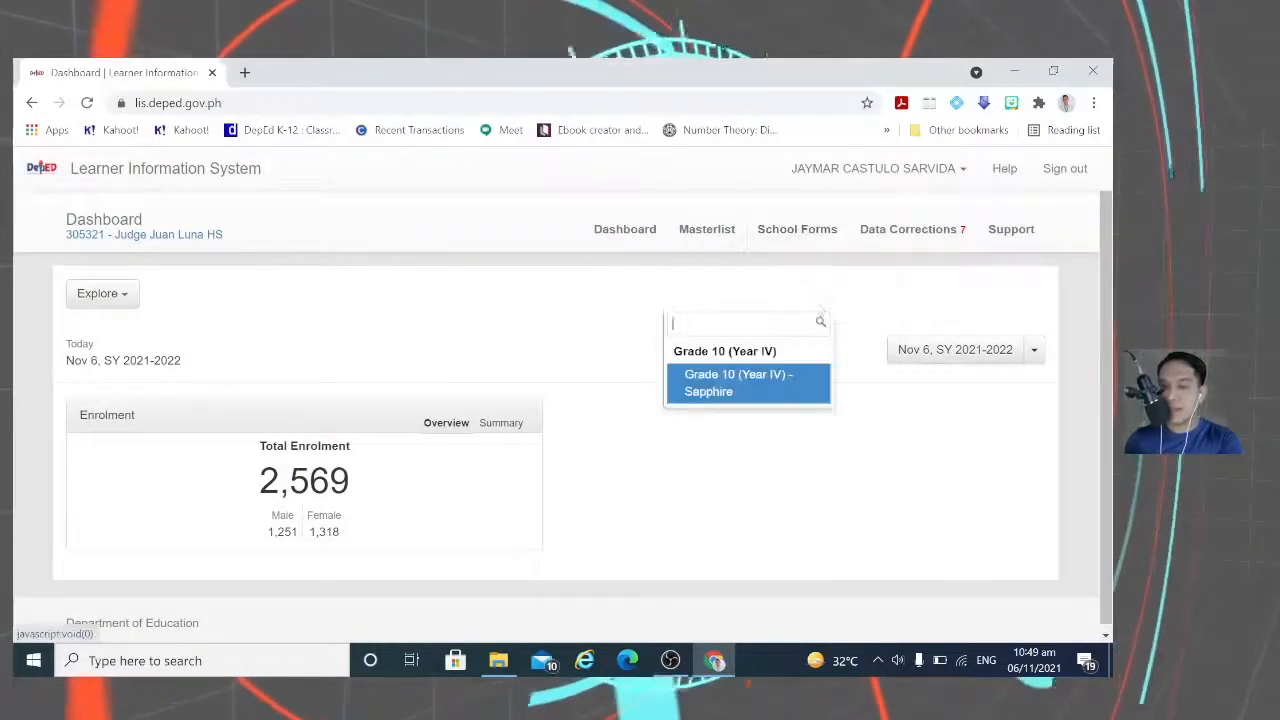
{"action": "left_click", "coordinate": [735, 390]}
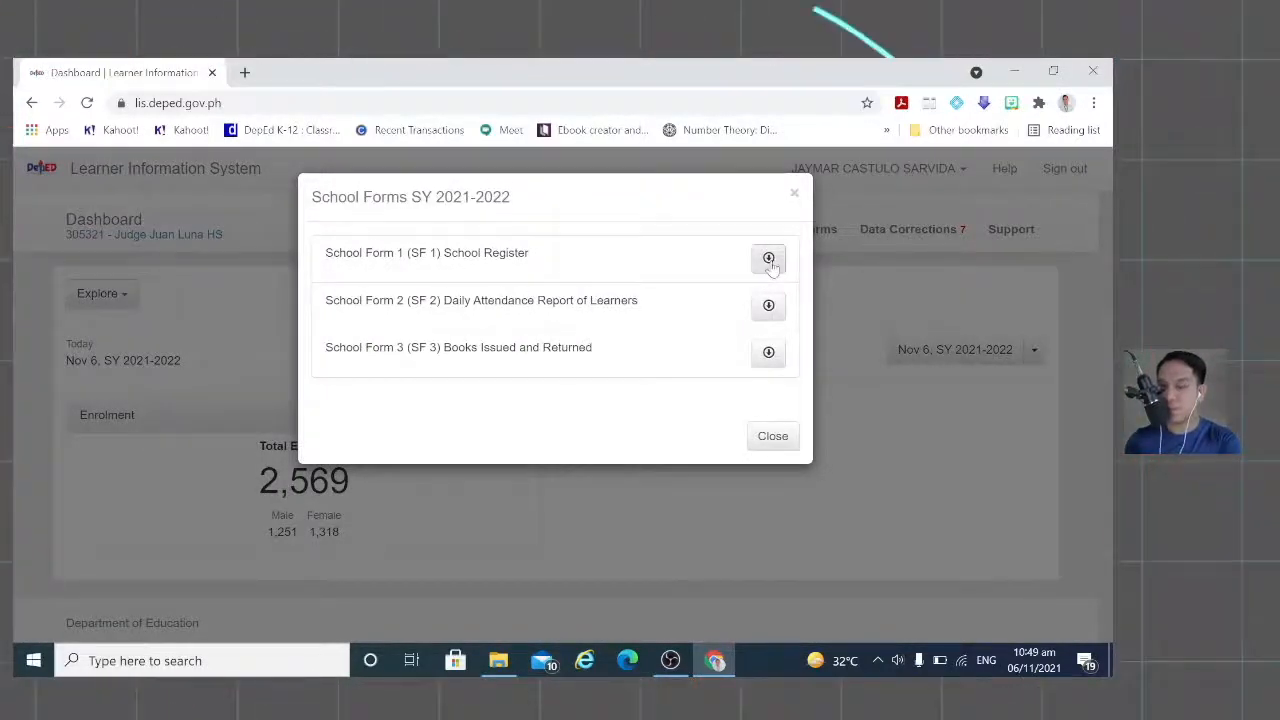
{"action": "left_click", "coordinate": [768, 259]}
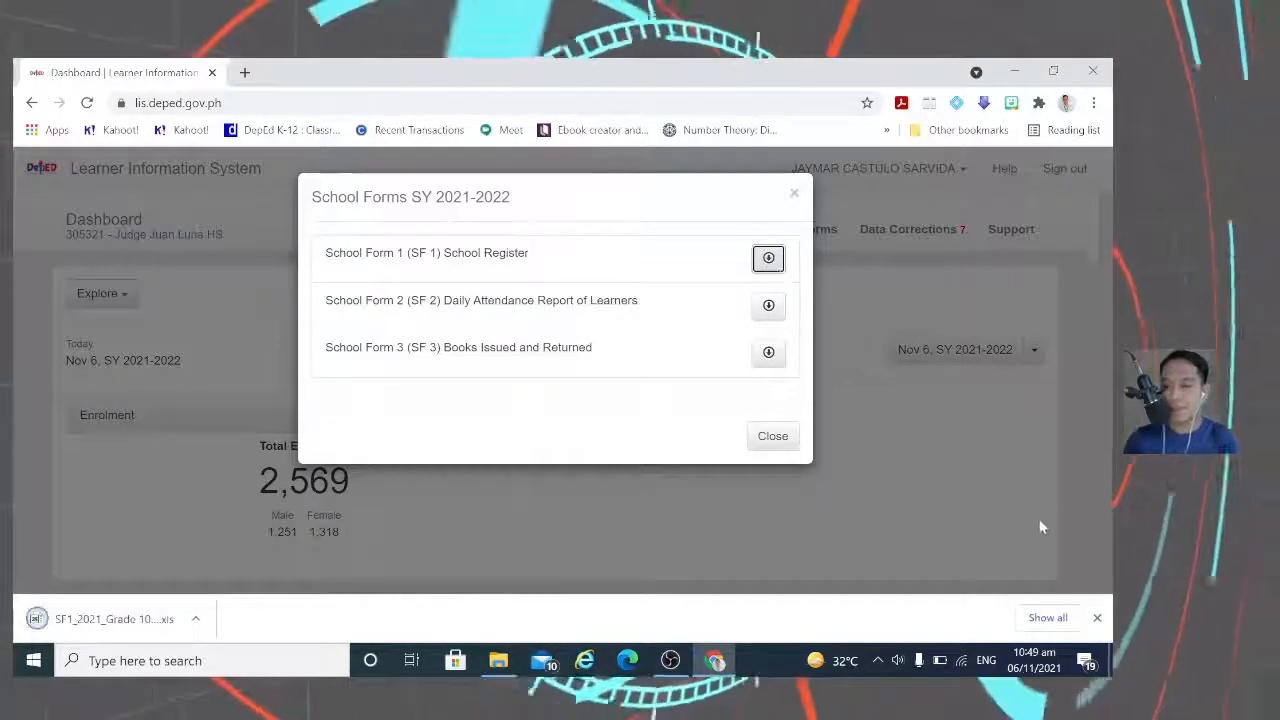
{"action": "left_click", "coordinate": [772, 439]}
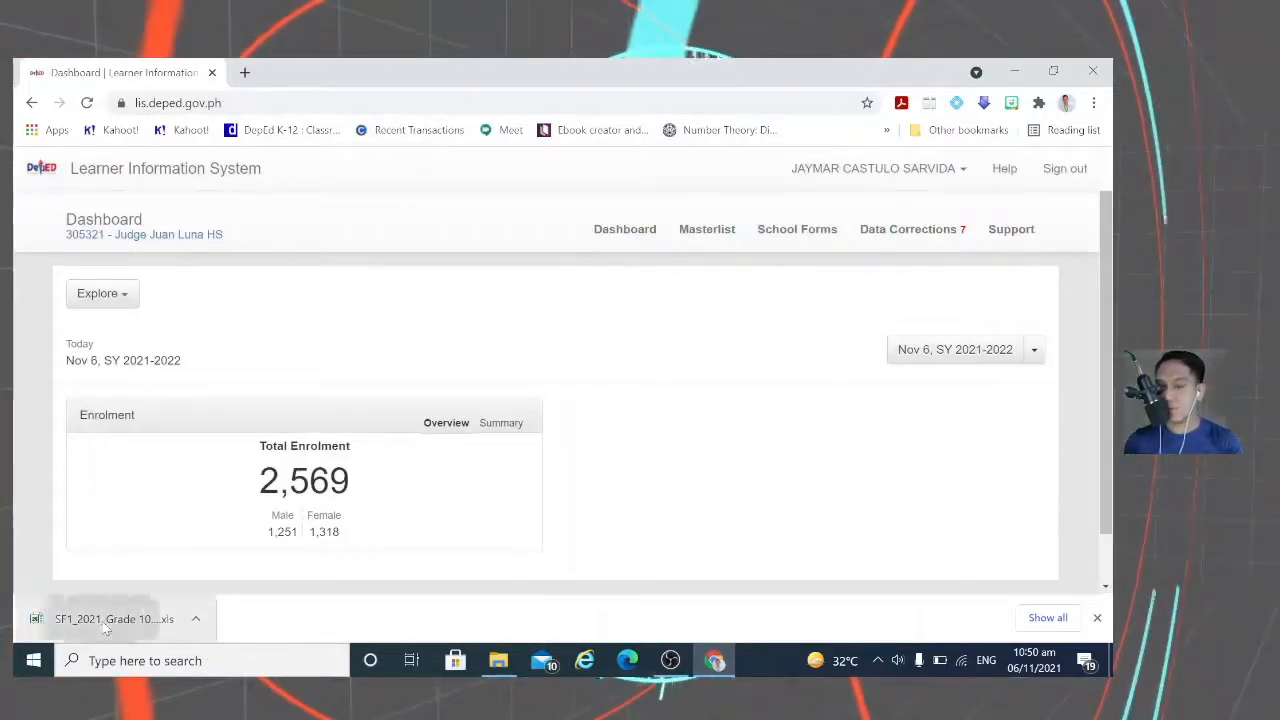
Step: Open the downloaded SF1 .xls in Excel with editing enabled, then minimize Excel and Chrome
{"action": "left_click", "coordinate": [105, 620]}
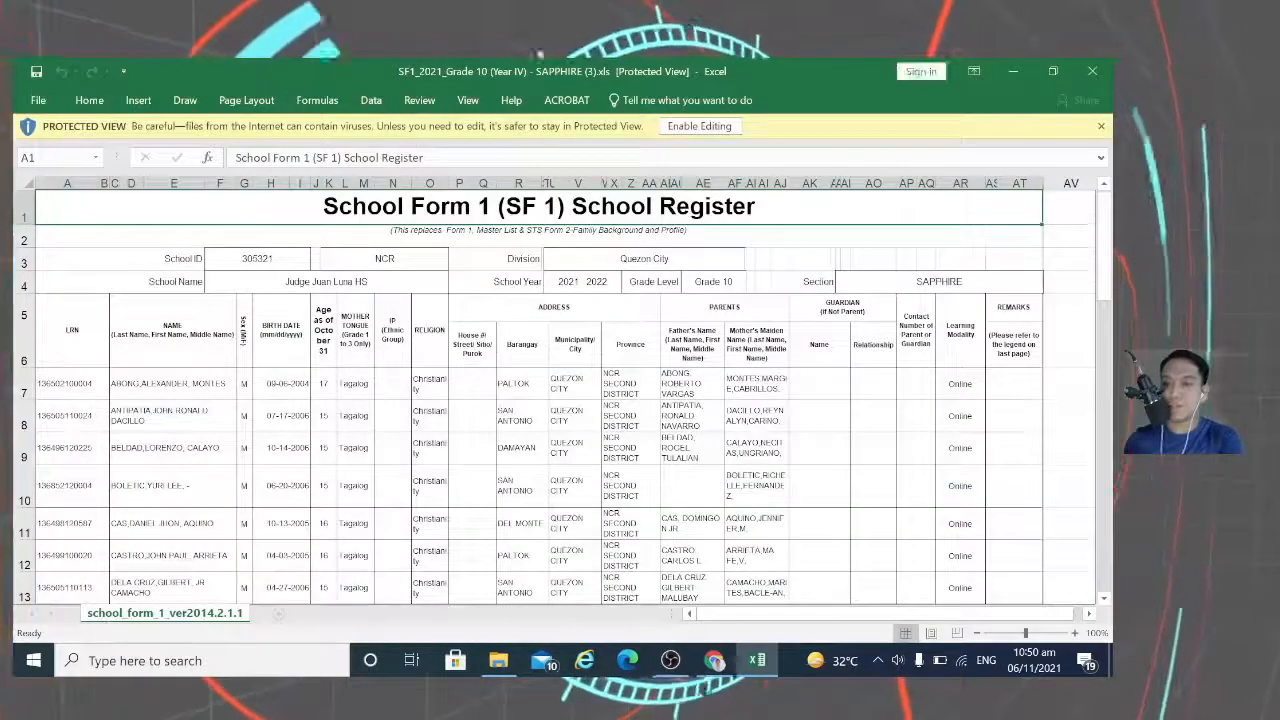
{"action": "left_click", "coordinate": [700, 126]}
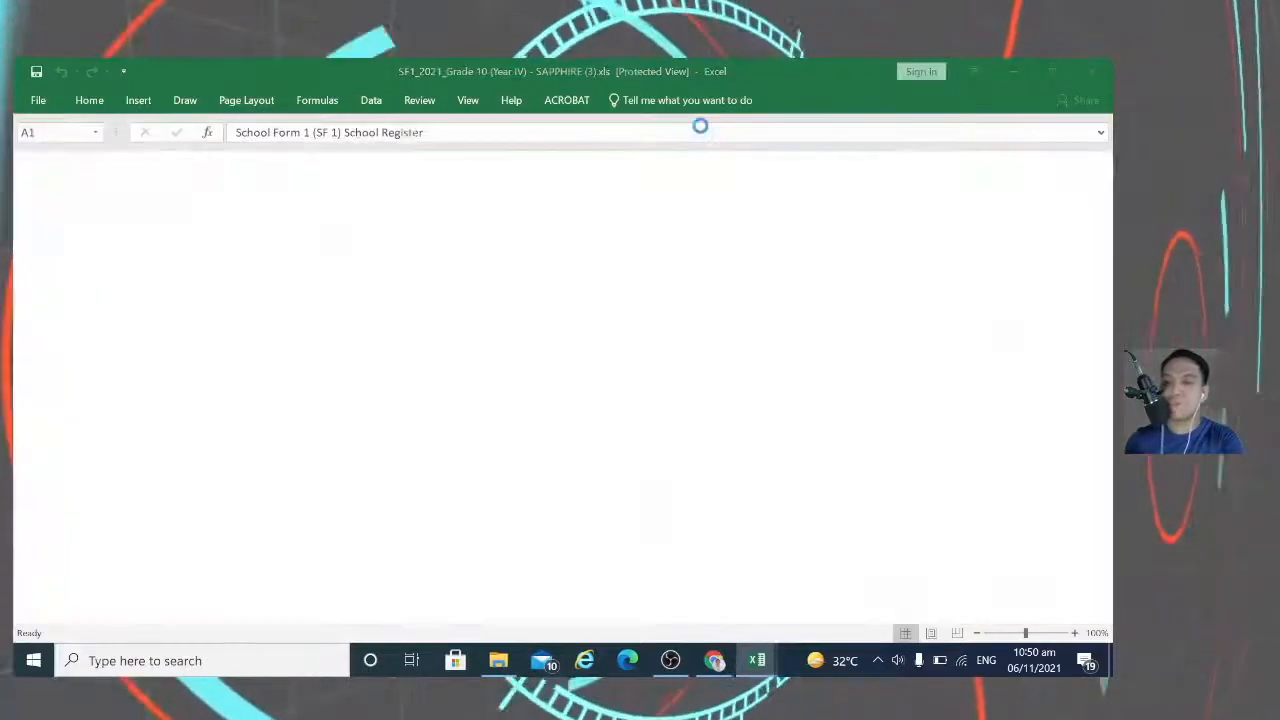
{"action": "left_click", "coordinate": [1015, 72]}
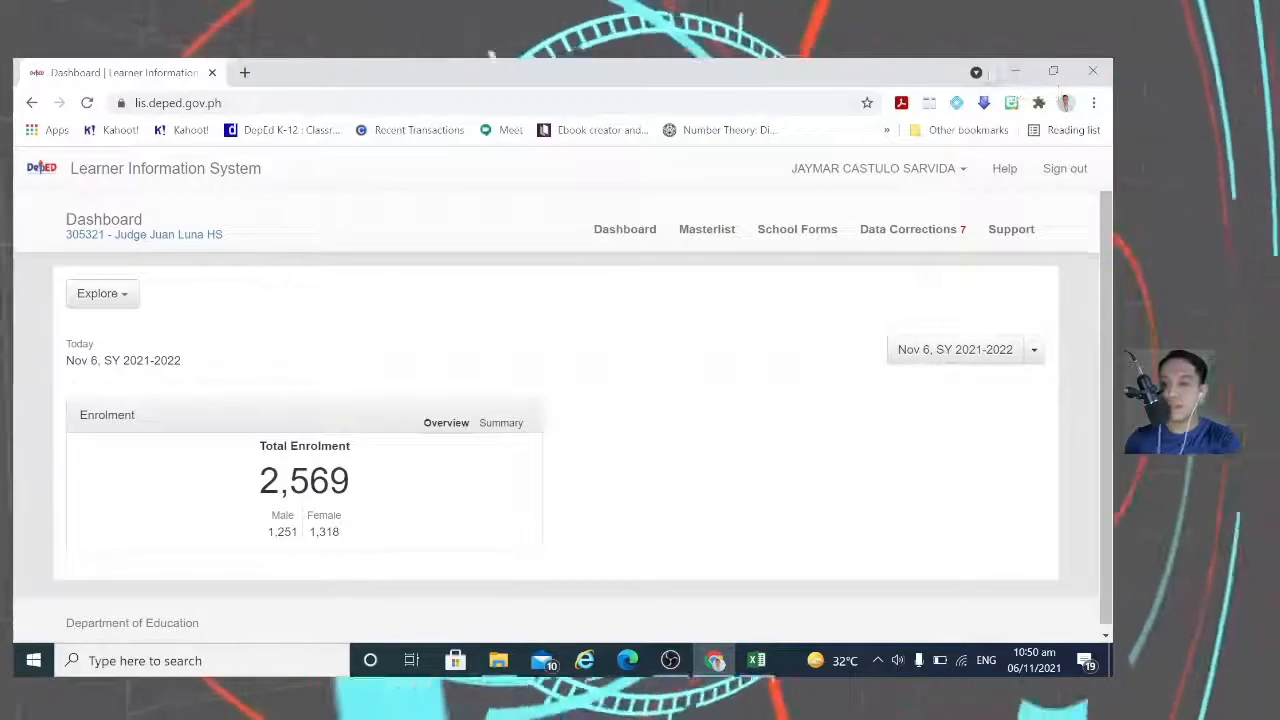
{"action": "left_click", "coordinate": [1016, 71]}
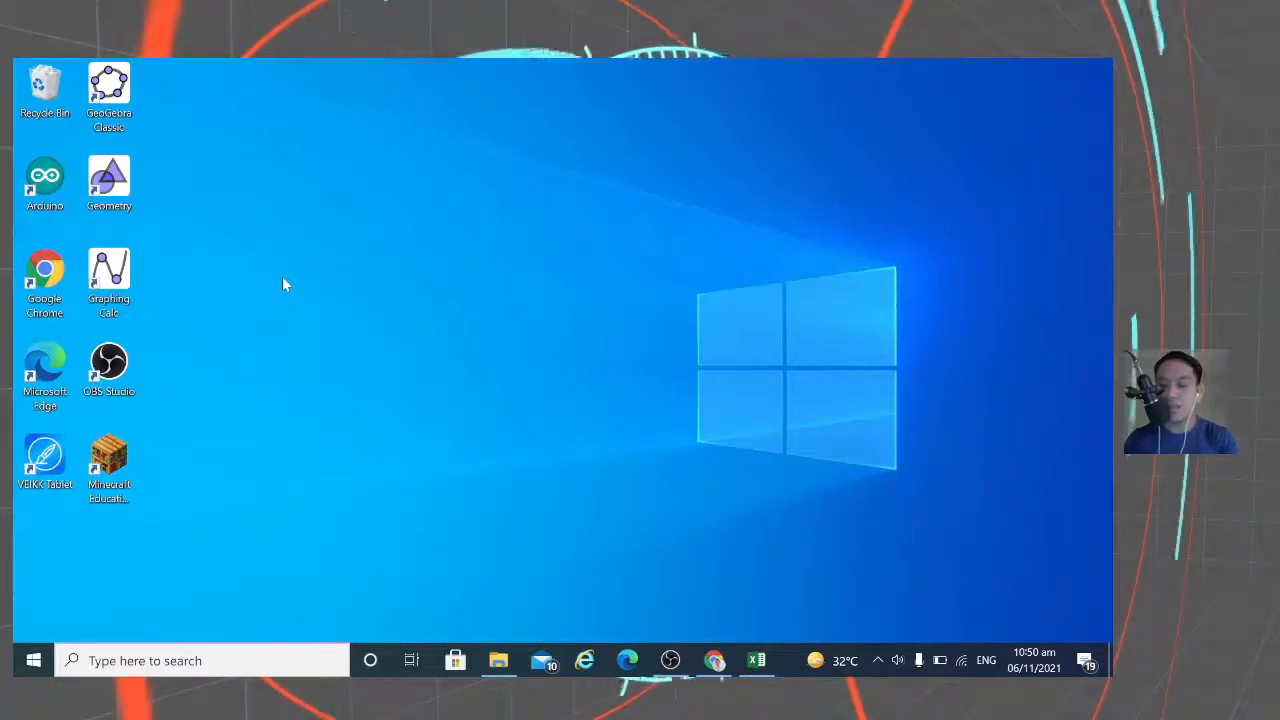
Step: Open the KTO12CRSV8 (2021-2022) folder in File Explorer, leaving no file selected
{"action": "left_click", "coordinate": [503, 668]}
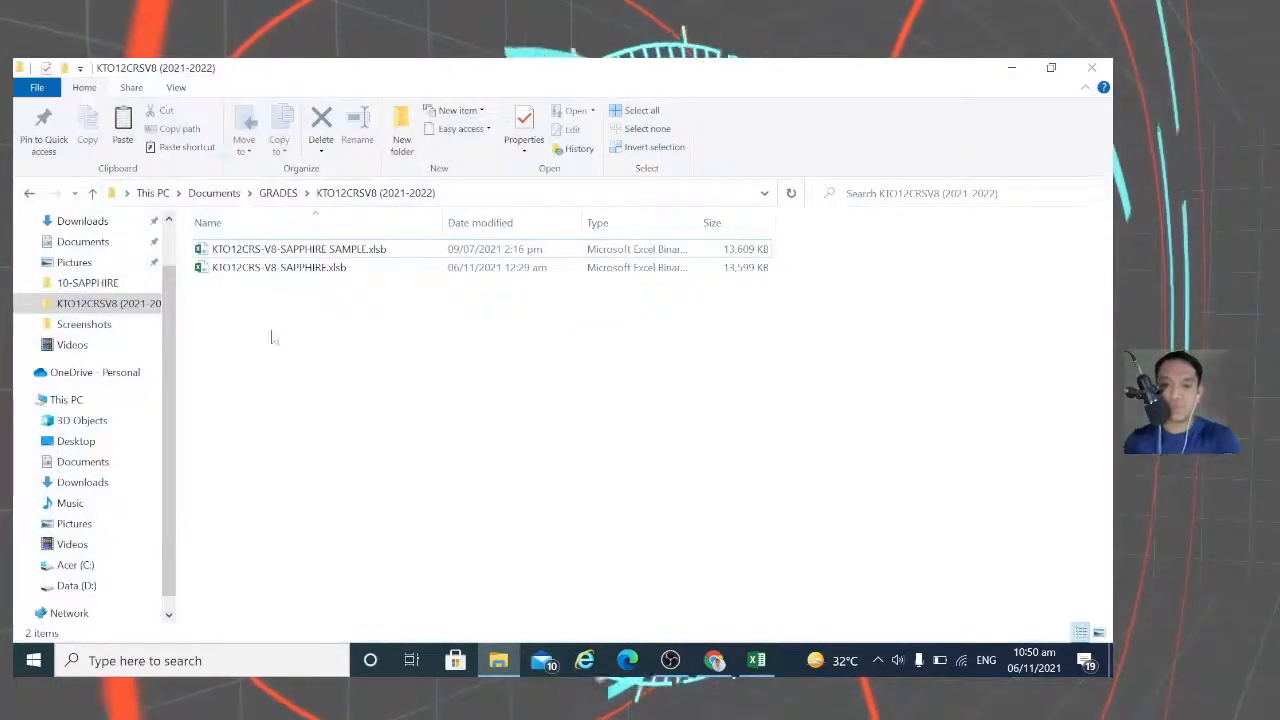
{"action": "left_click", "coordinate": [293, 250]}
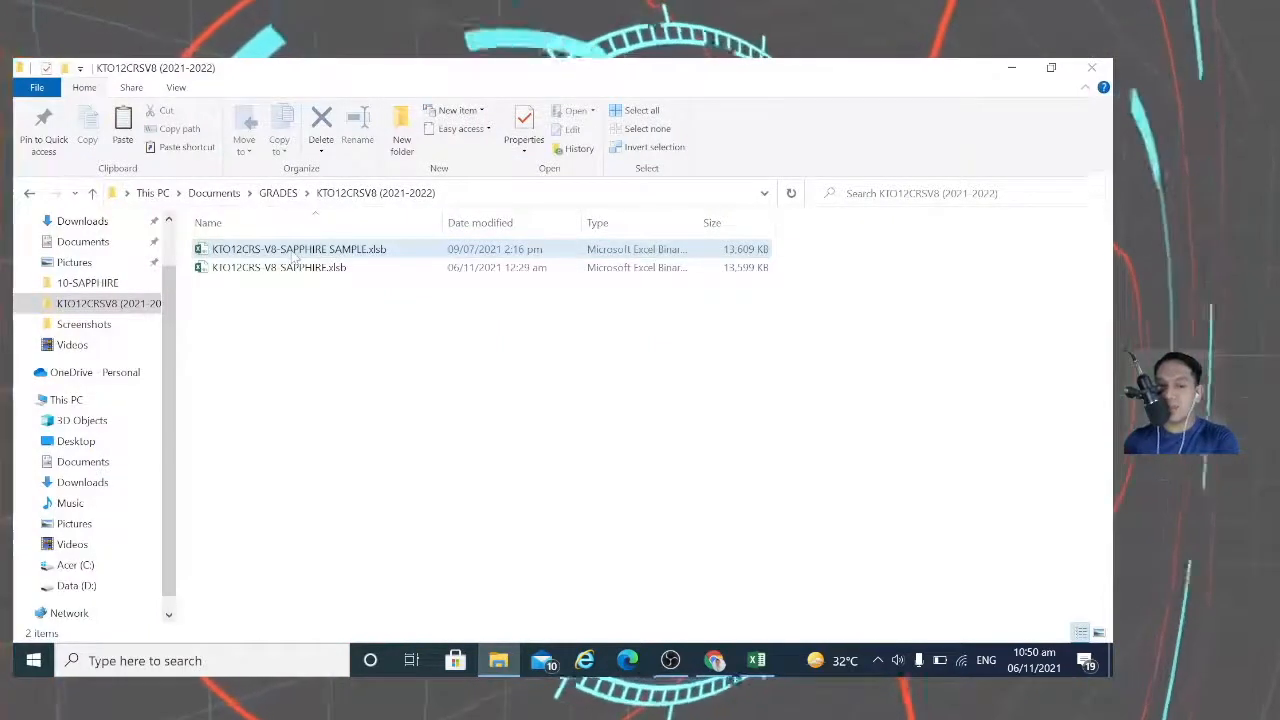
{"action": "left_click", "coordinate": [266, 314]}
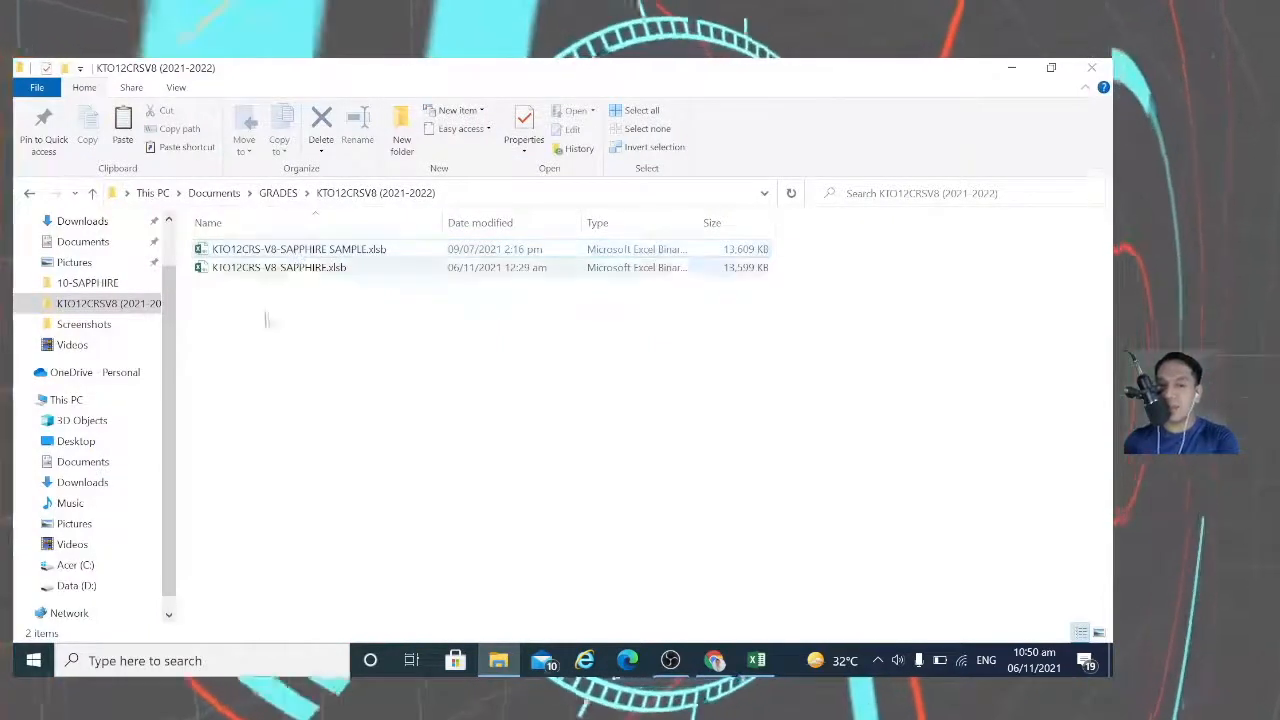
Step: Launch Microsoft Excel 2010 from the Start menu's Microsoft Office folder and dismiss the activation notice
{"action": "left_click", "coordinate": [33, 662]}
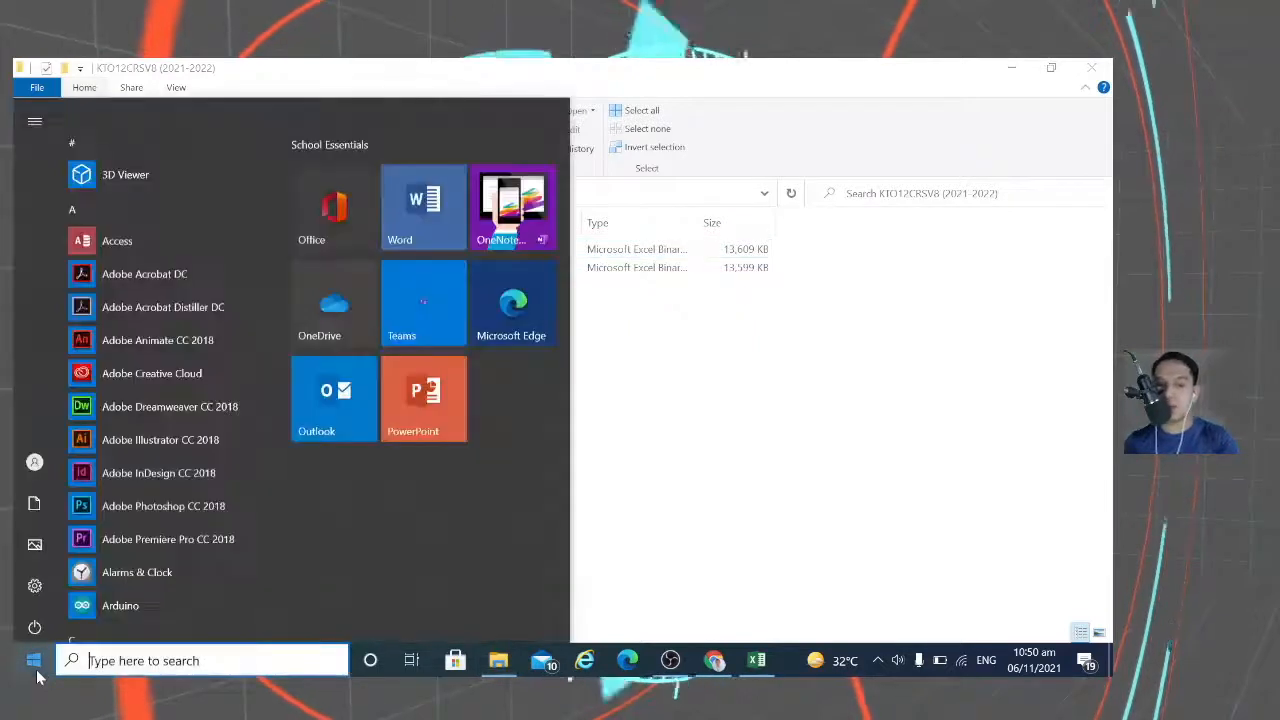
{"action": "scroll", "coordinate": [176, 499], "scroll_direction": "down", "scroll_amount": 5}
{"action": "scroll", "coordinate": [176, 494], "scroll_direction": "down", "scroll_amount": 5}
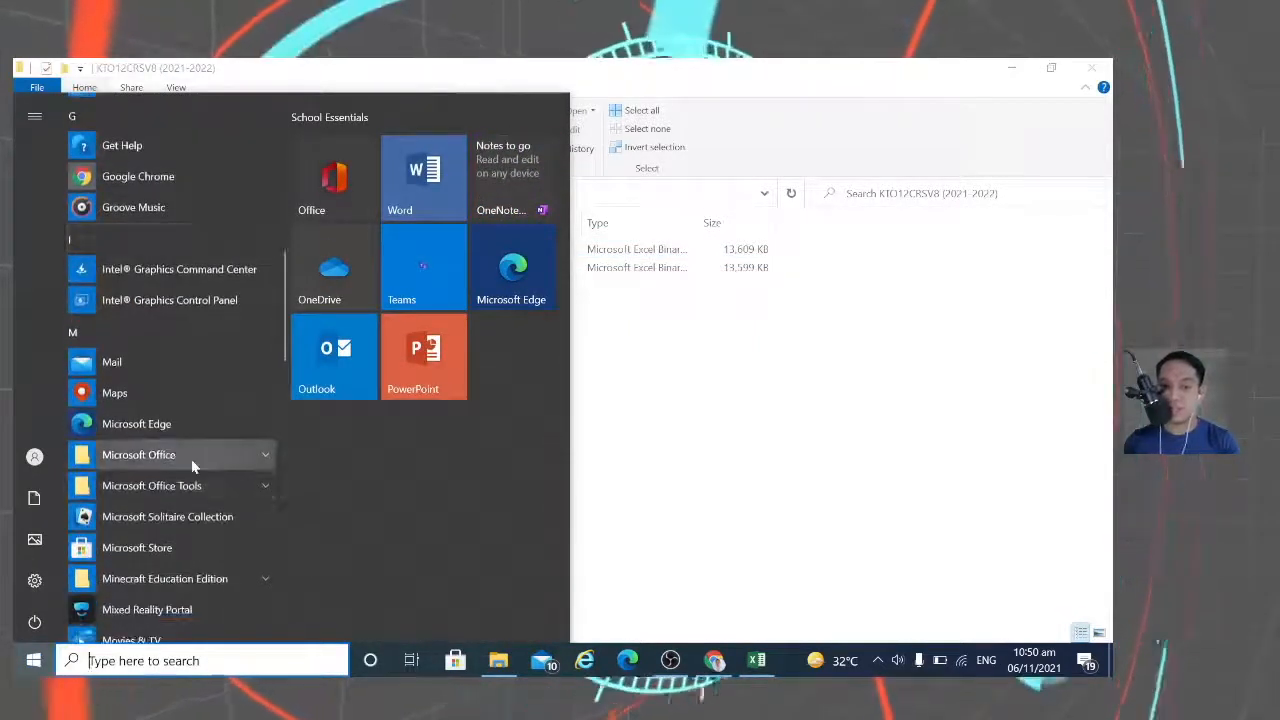
{"action": "left_click", "coordinate": [150, 455]}
{"action": "scroll", "coordinate": [180, 445], "scroll_direction": "down", "scroll_amount": 3}
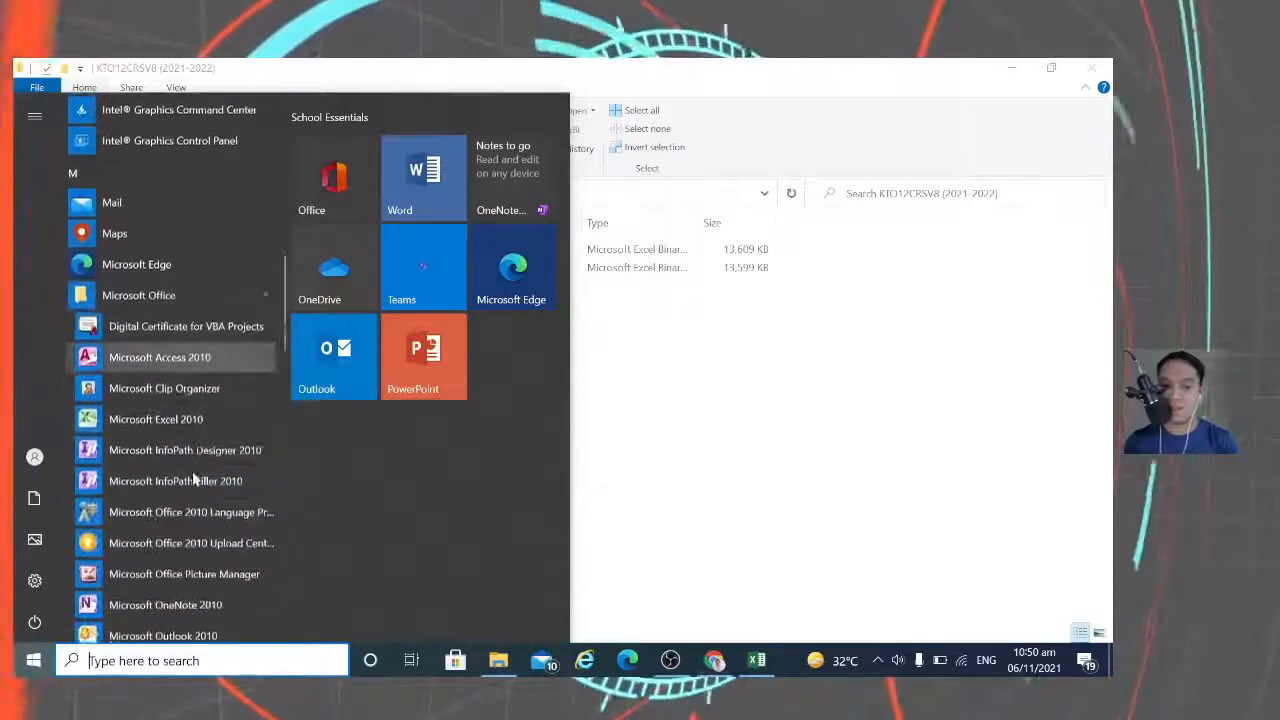
{"action": "left_click", "coordinate": [175, 410]}
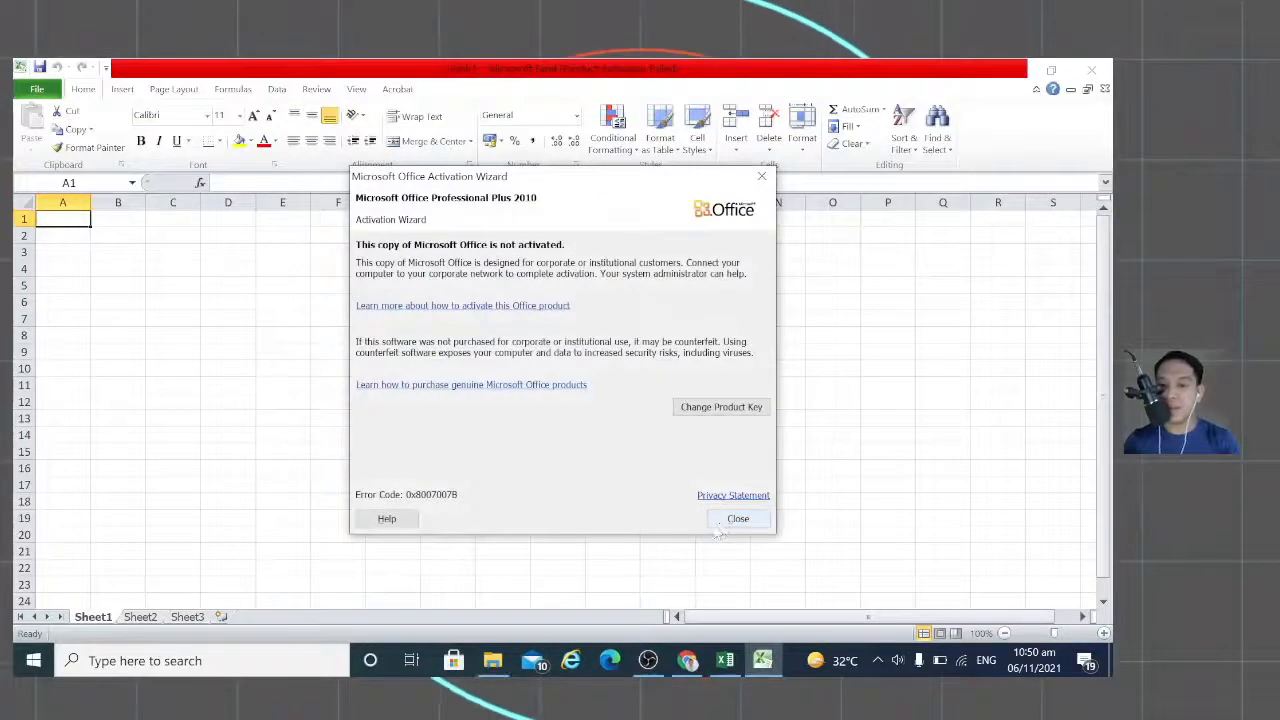
{"action": "left_click", "coordinate": [722, 524]}
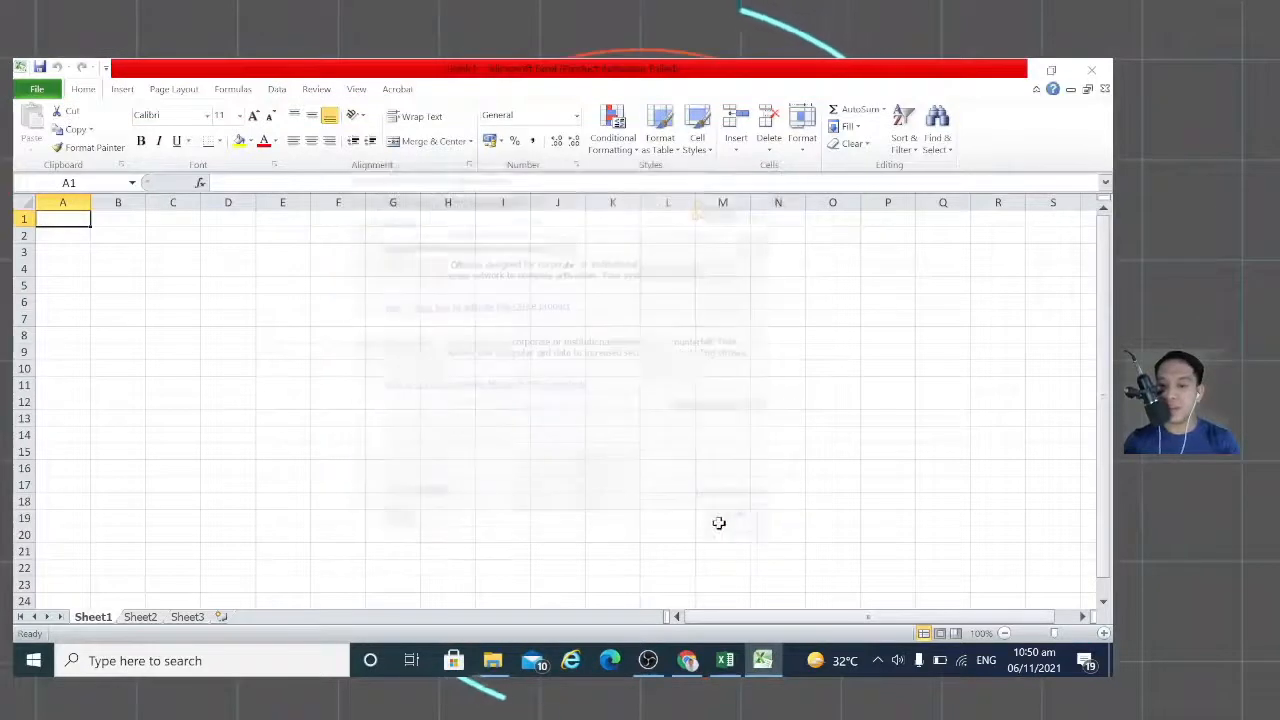
Step: Open the KTO12CRS-V8-SAPPHIRE SAMPLE.xlsb workbook
{"action": "left_click", "coordinate": [37, 89]}
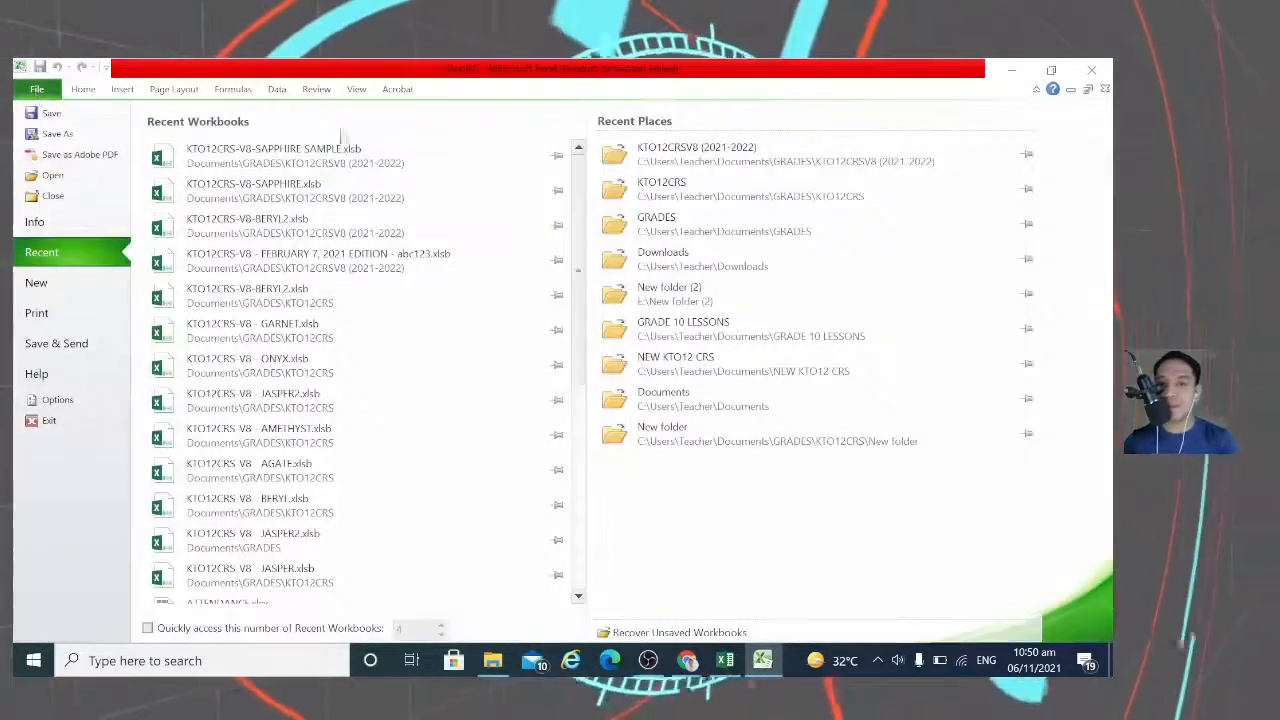
{"action": "key", "text": "Escape"}
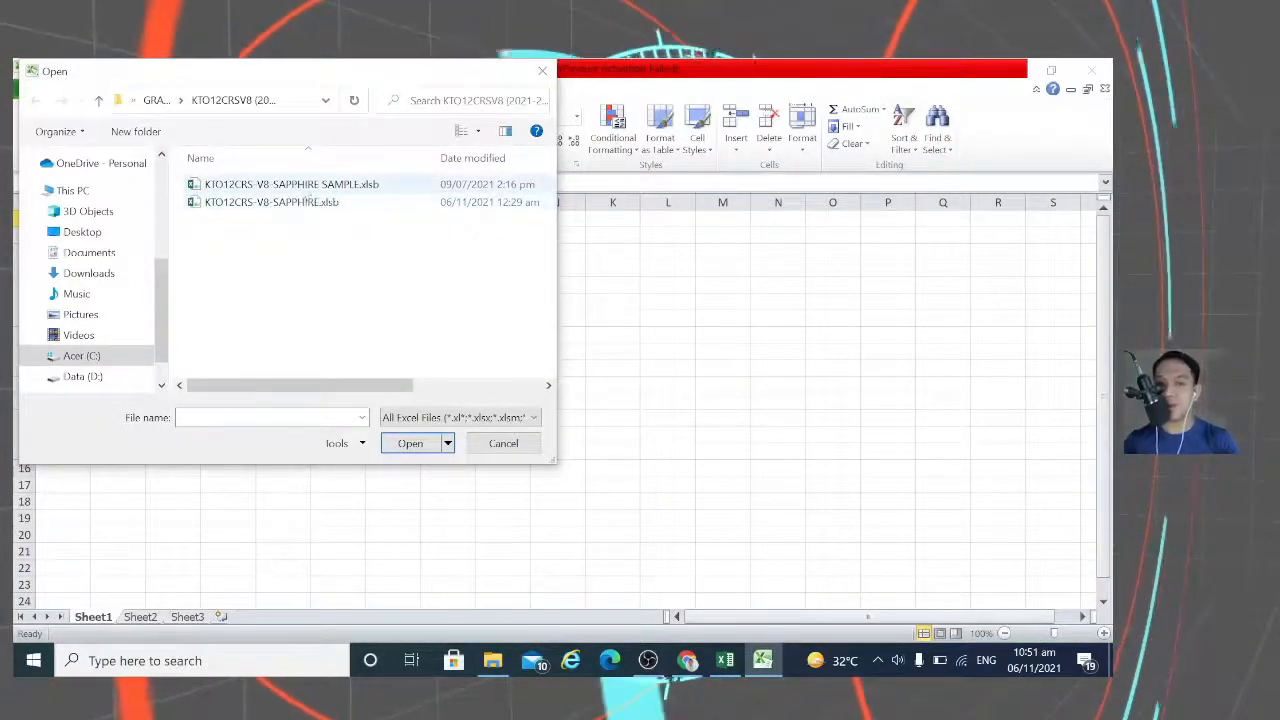
{"action": "left_click", "coordinate": [409, 444]}
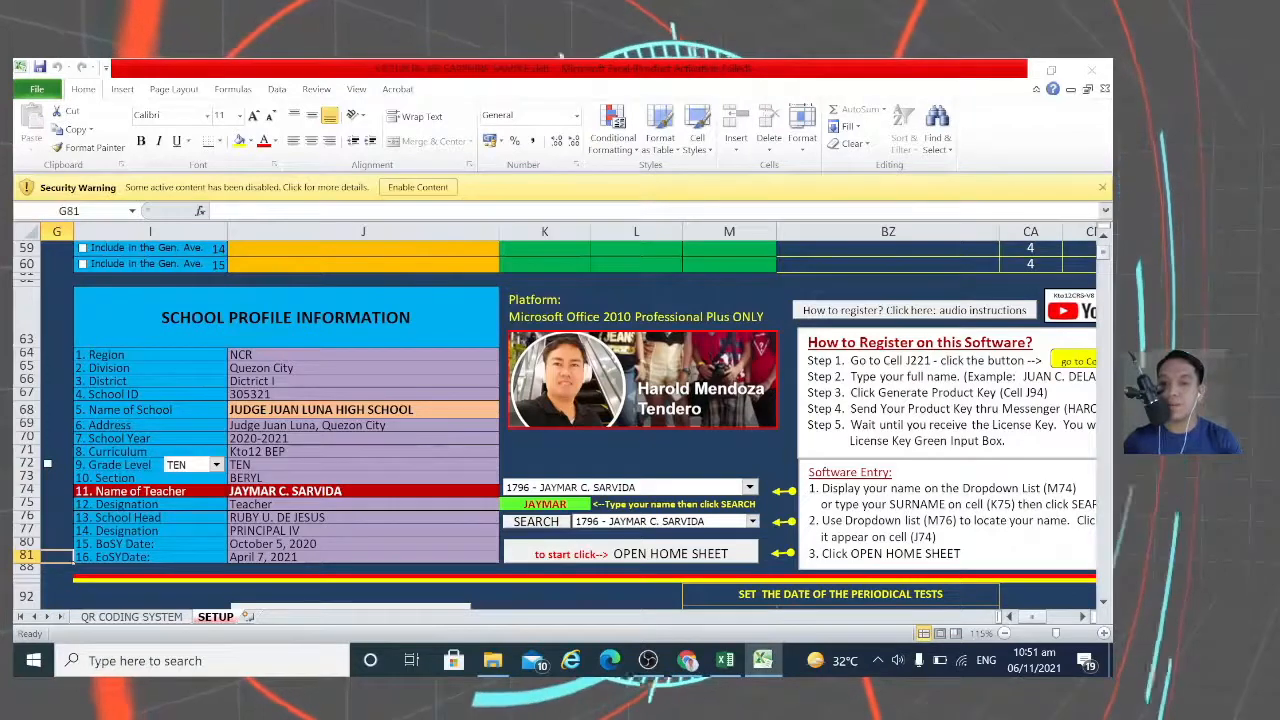
Step: Enable content, continue without updating links, and scroll up to the subject-teacher rows
{"action": "left_click", "coordinate": [418, 189]}
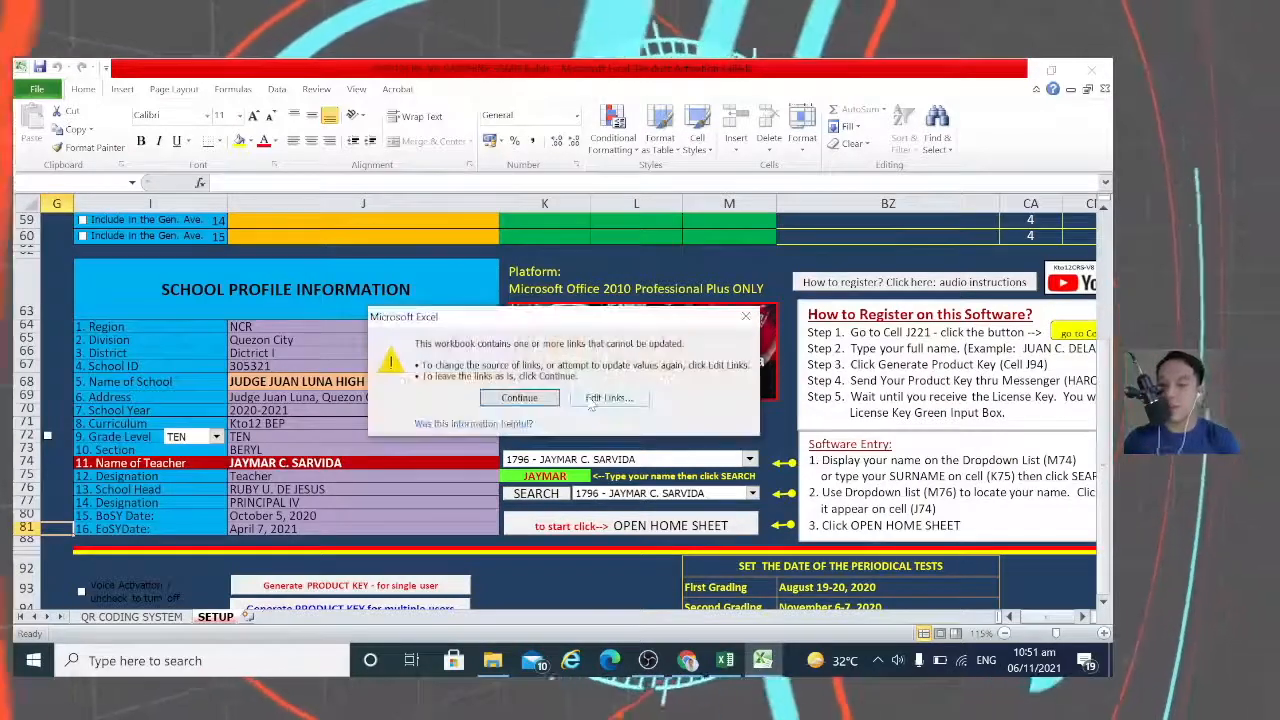
{"action": "left_click", "coordinate": [520, 398]}
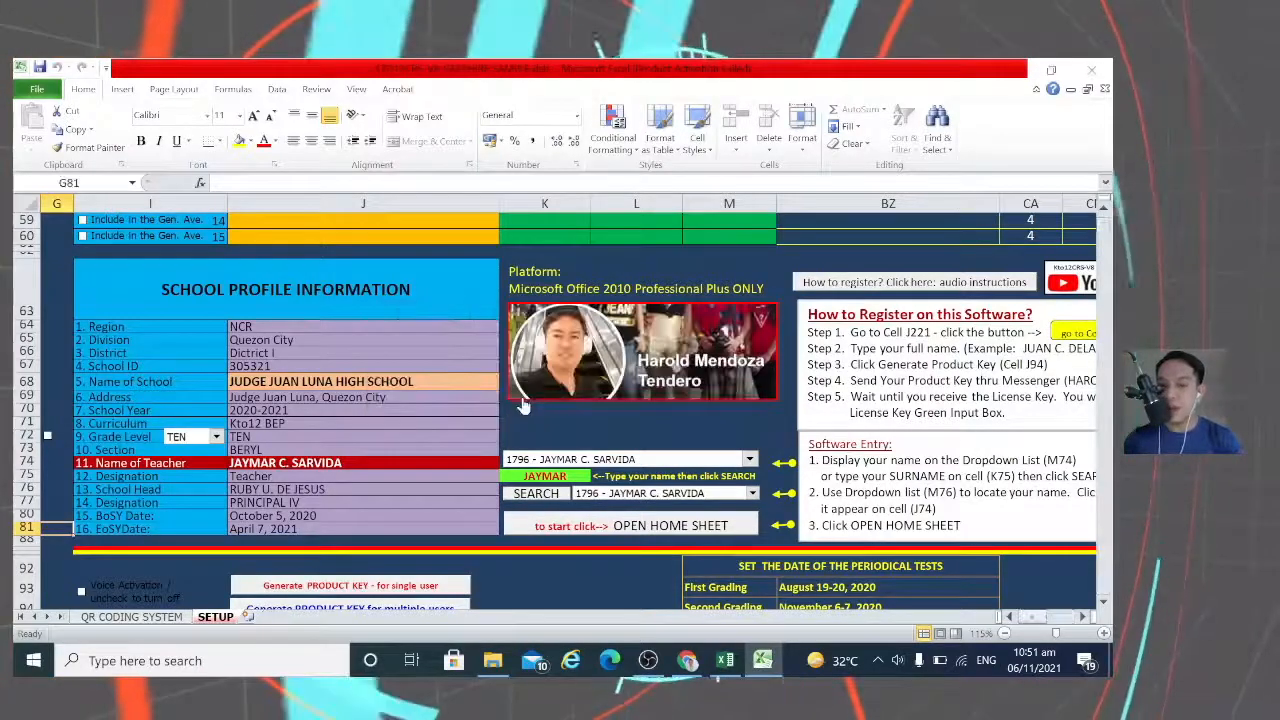
{"action": "scroll", "coordinate": [680, 383], "scroll_direction": "up", "scroll_amount": 2}
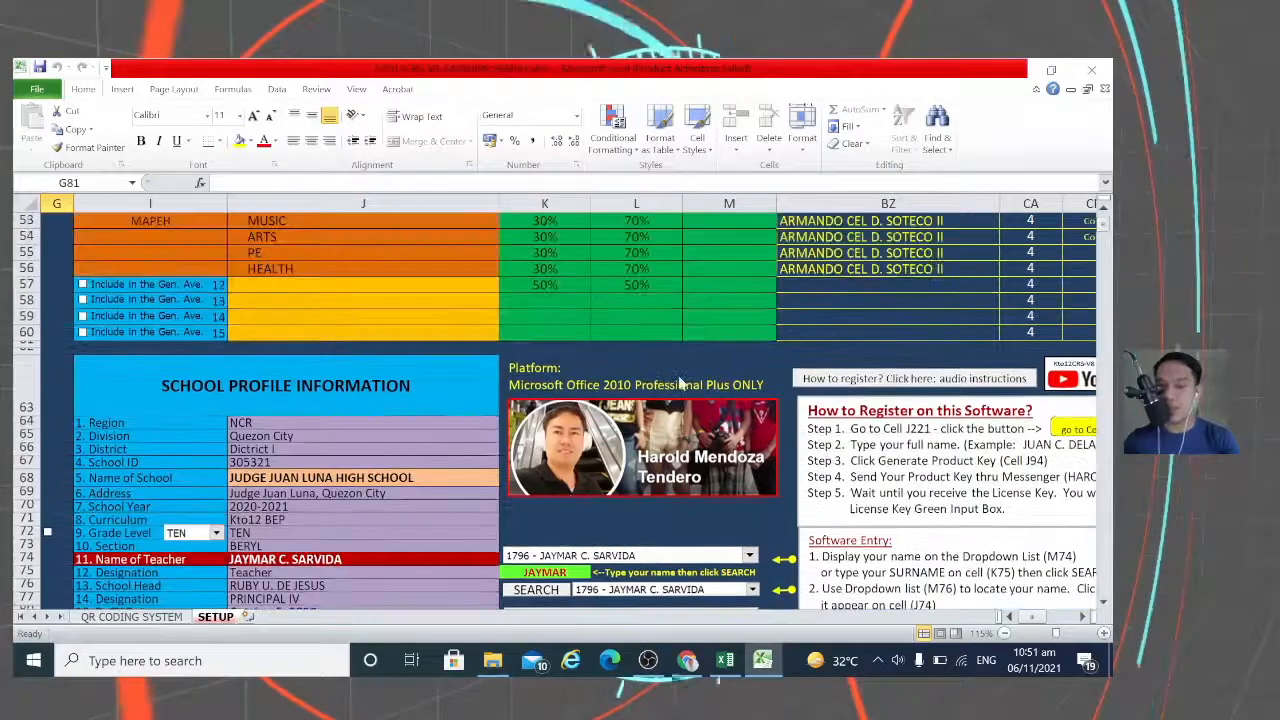
{"action": "scroll", "coordinate": [707, 378], "scroll_direction": "up", "scroll_amount": 3}
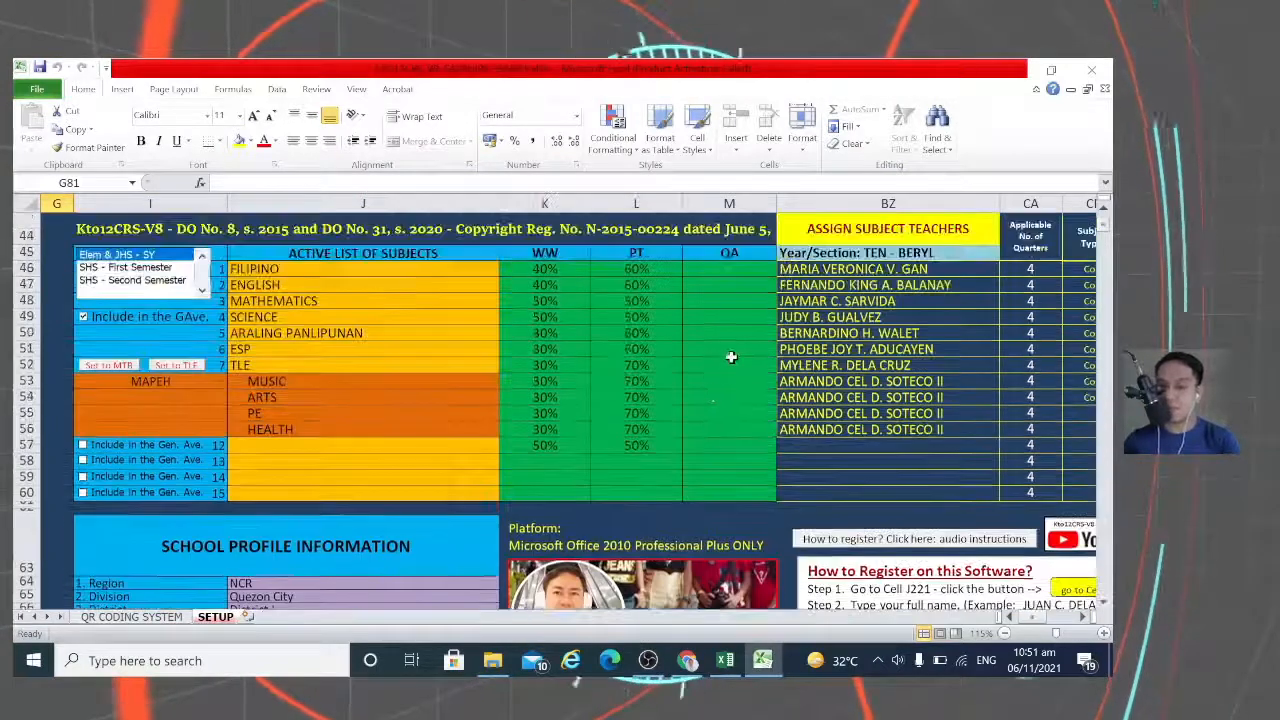
Step: Pick a different teacher for SCIENCE from the BZ49 dropdown list
{"action": "left_click", "coordinate": [834, 270]}
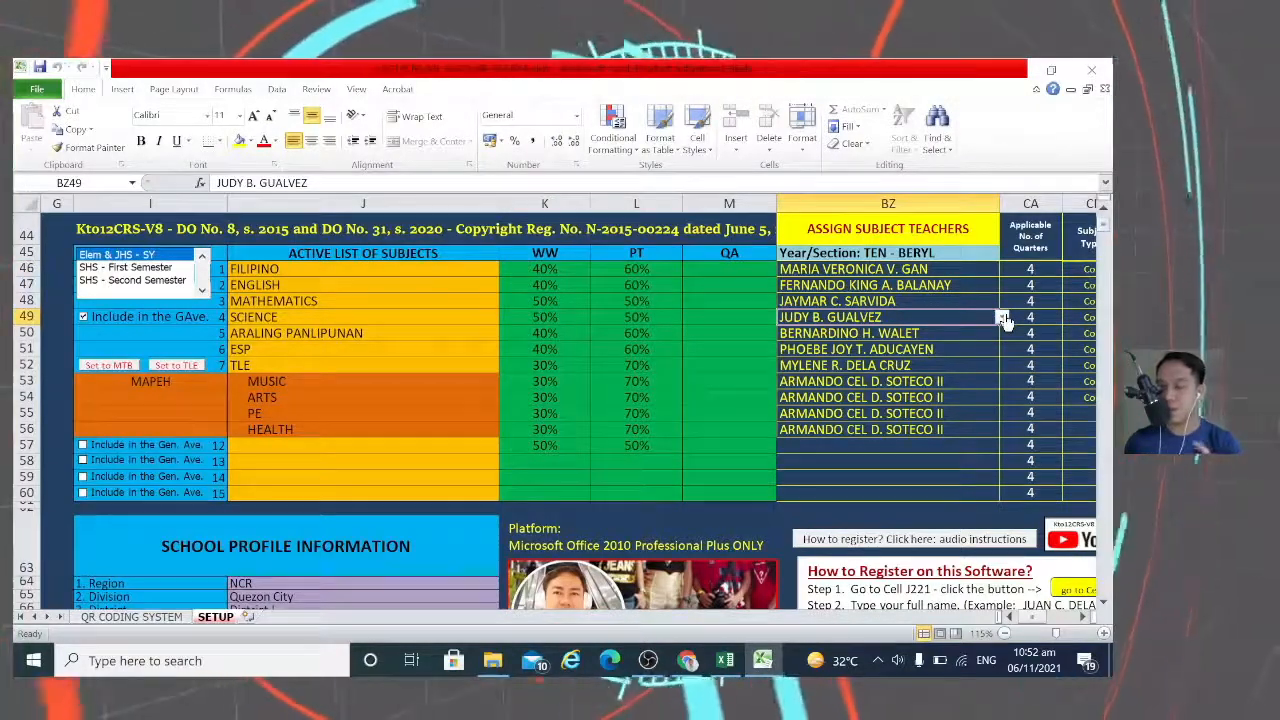
{"action": "left_click", "coordinate": [1001, 317]}
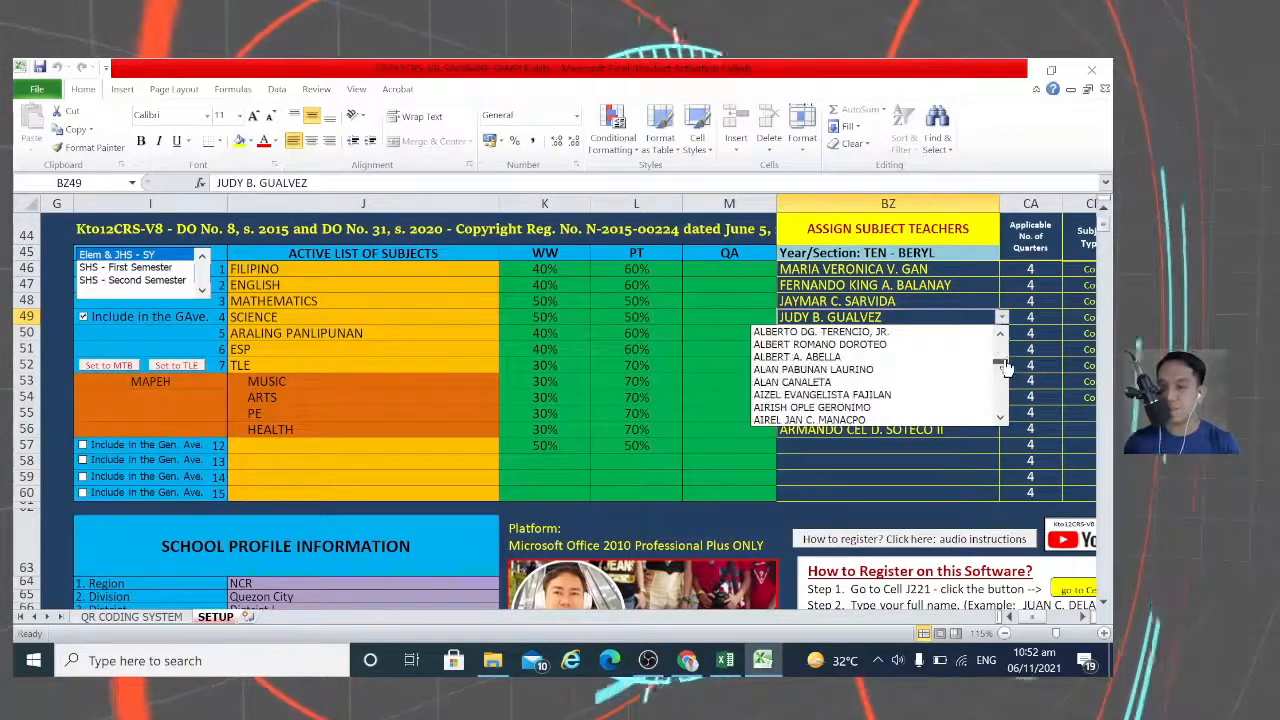
{"action": "scroll", "coordinate": [1006, 350], "scroll_direction": "up", "scroll_amount": 5}
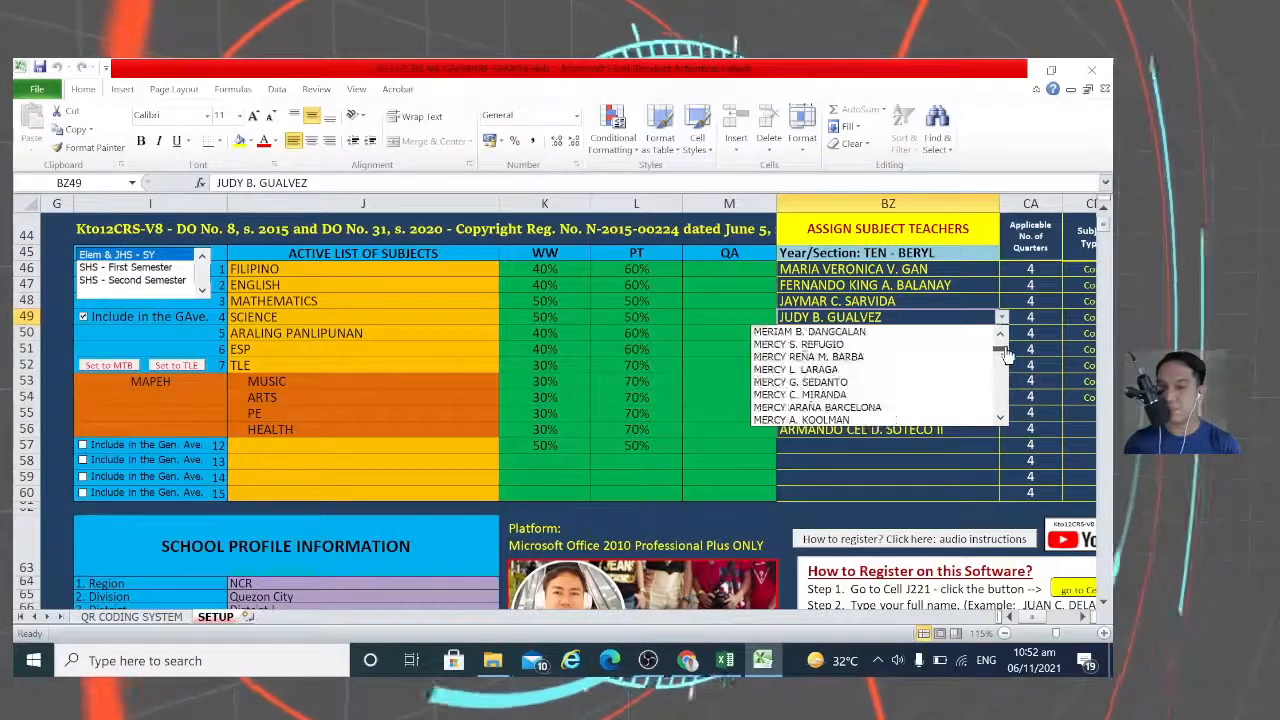
{"action": "scroll", "coordinate": [1003, 350], "scroll_direction": "up", "scroll_amount": 6}
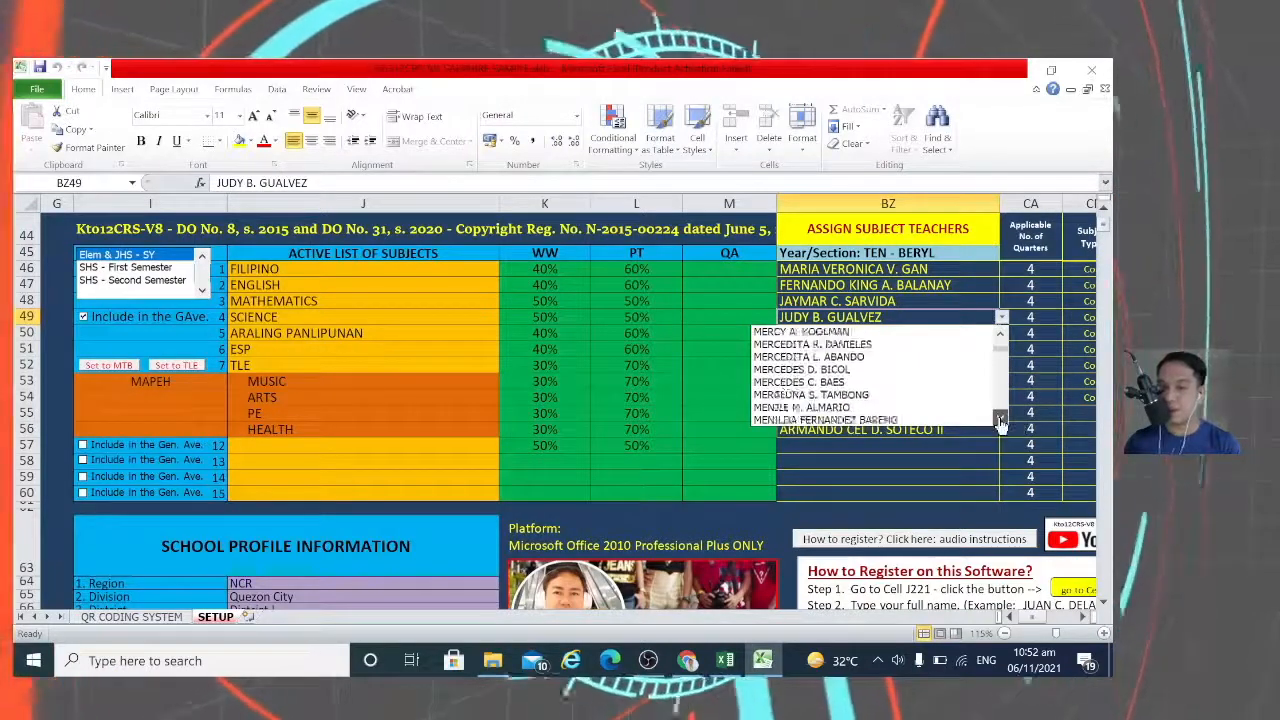
{"action": "scroll", "coordinate": [1000, 345], "scroll_direction": "up", "scroll_amount": 8}
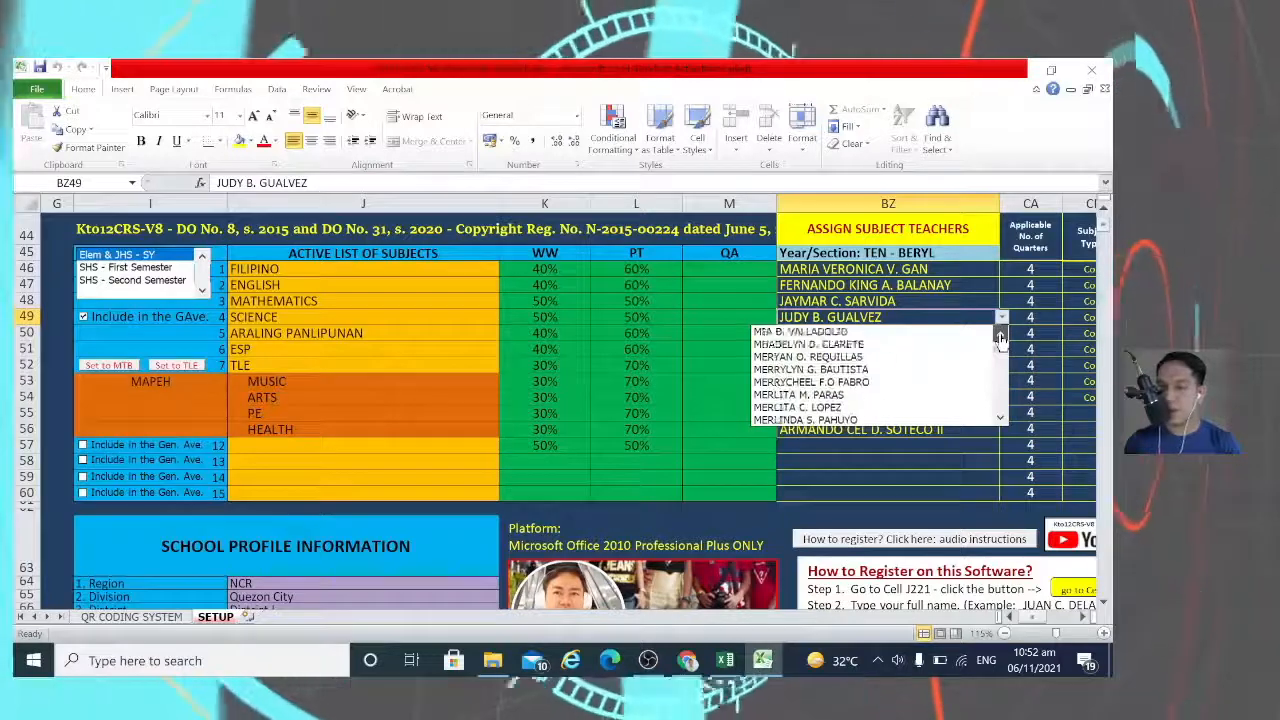
{"action": "scroll", "coordinate": [1001, 340], "scroll_direction": "up", "scroll_amount": 6}
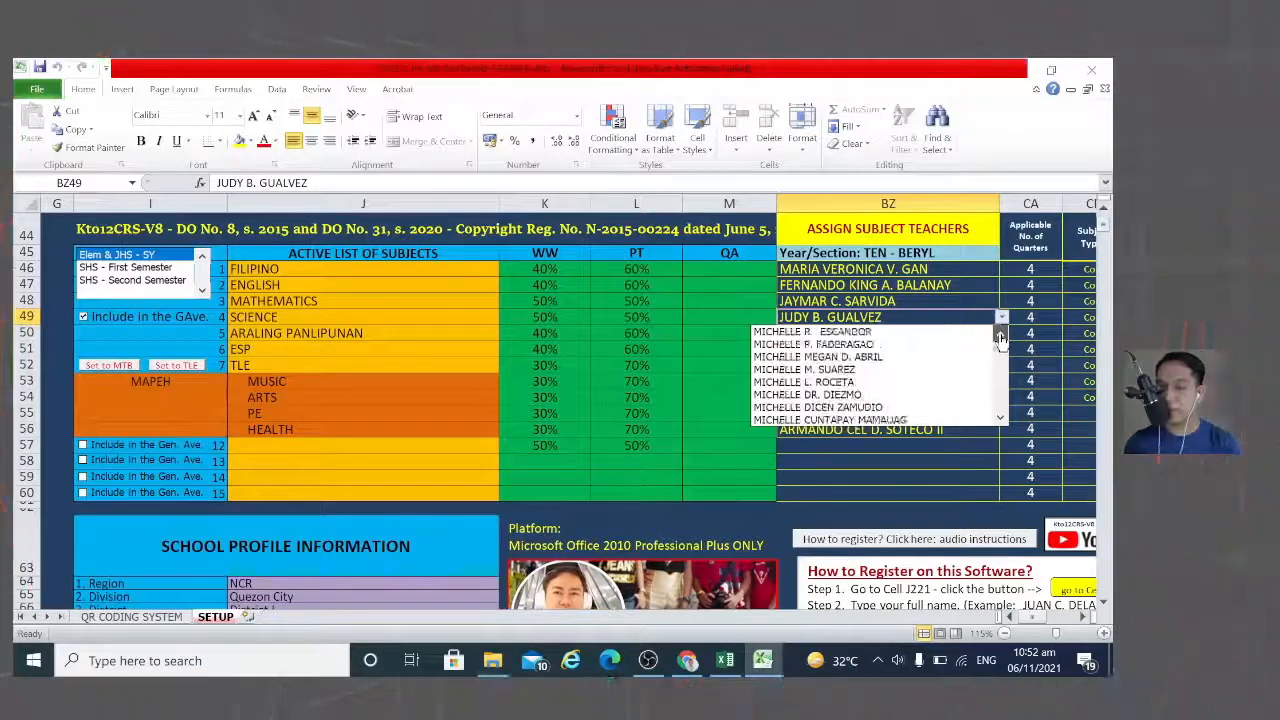
{"action": "scroll", "coordinate": [1001, 340], "scroll_direction": "up", "scroll_amount": 3}
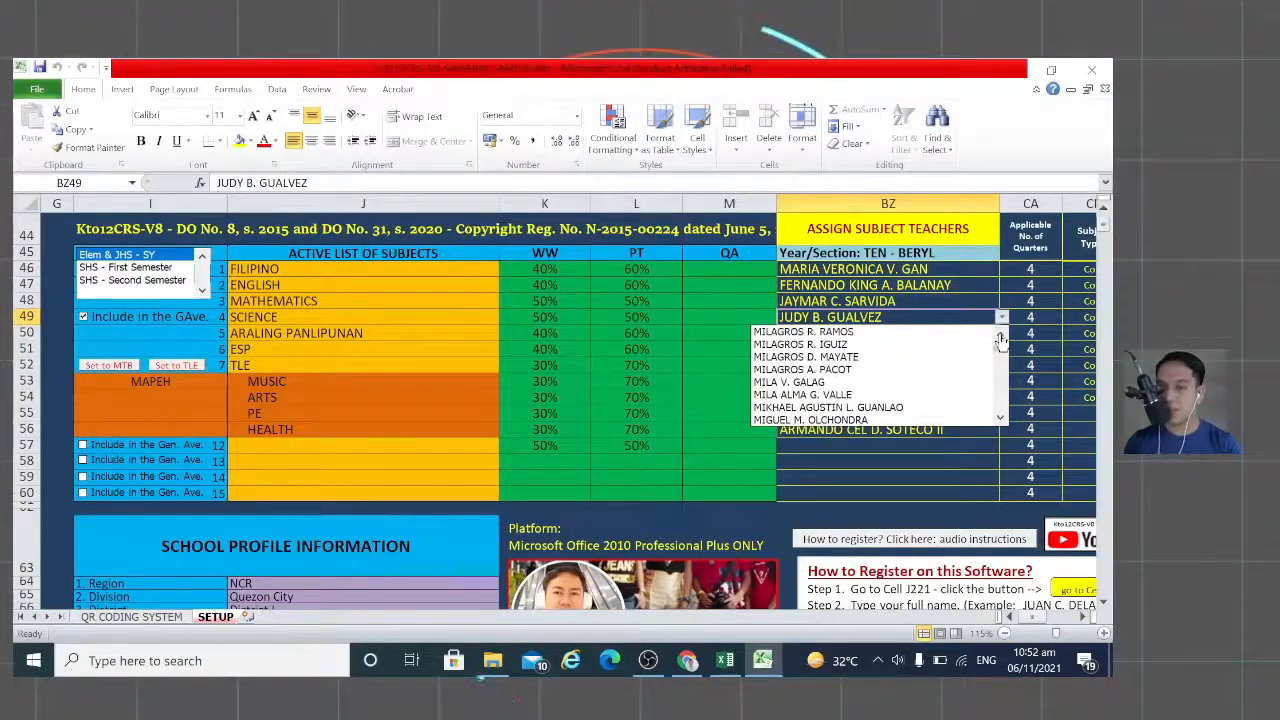
{"action": "left_click", "coordinate": [814, 345]}
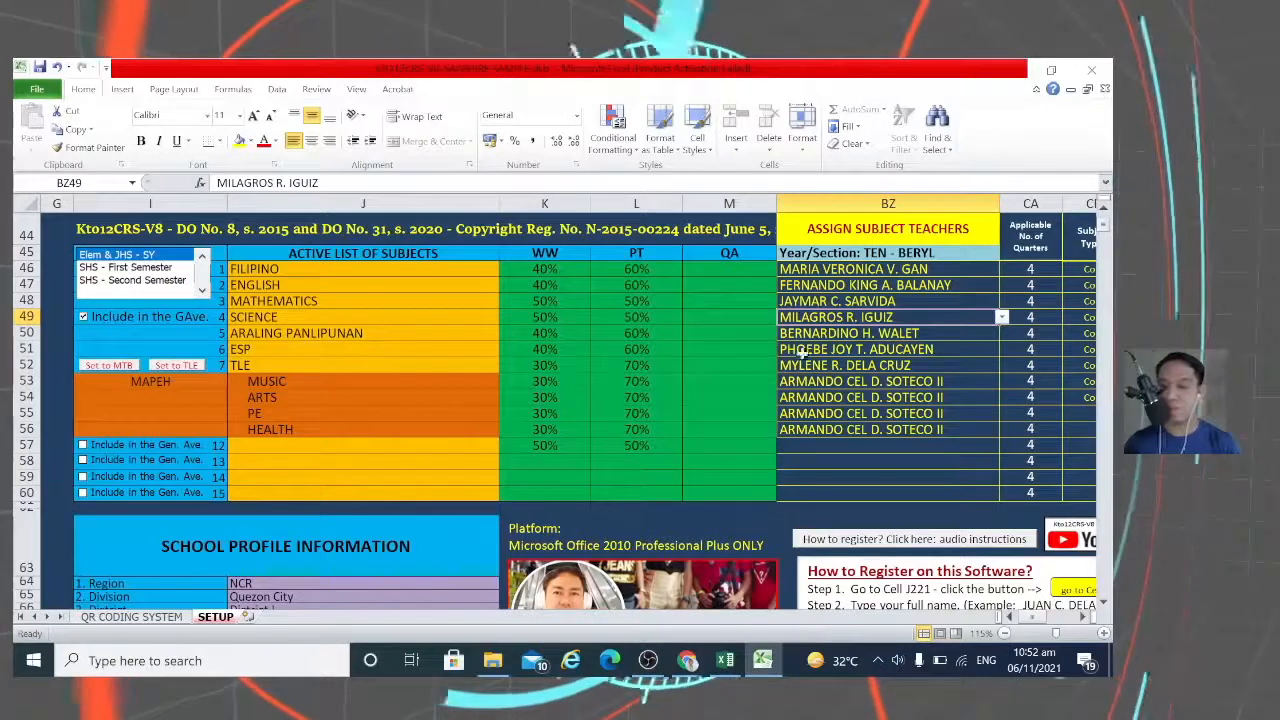
Step: Pick a different teacher for ARALING PANLIPUNAN from the BZ50 dropdown list
{"action": "left_click", "coordinate": [945, 336]}
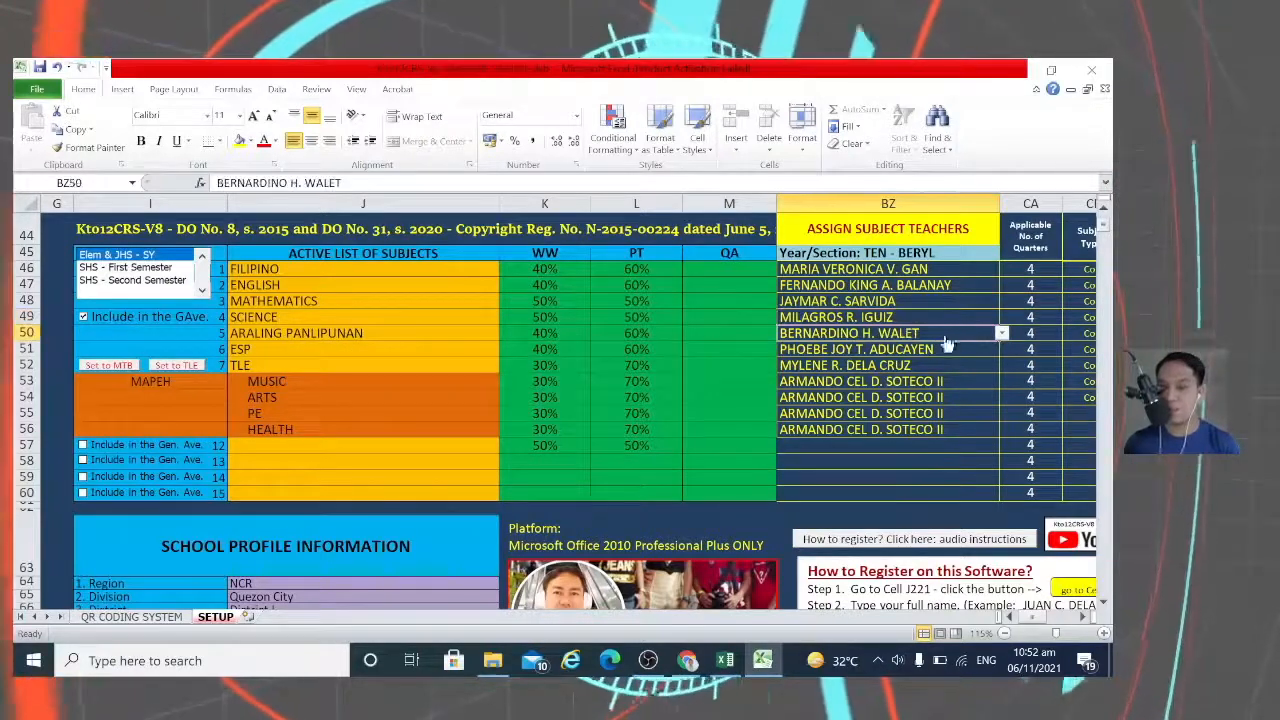
{"action": "left_click", "coordinate": [1001, 333]}
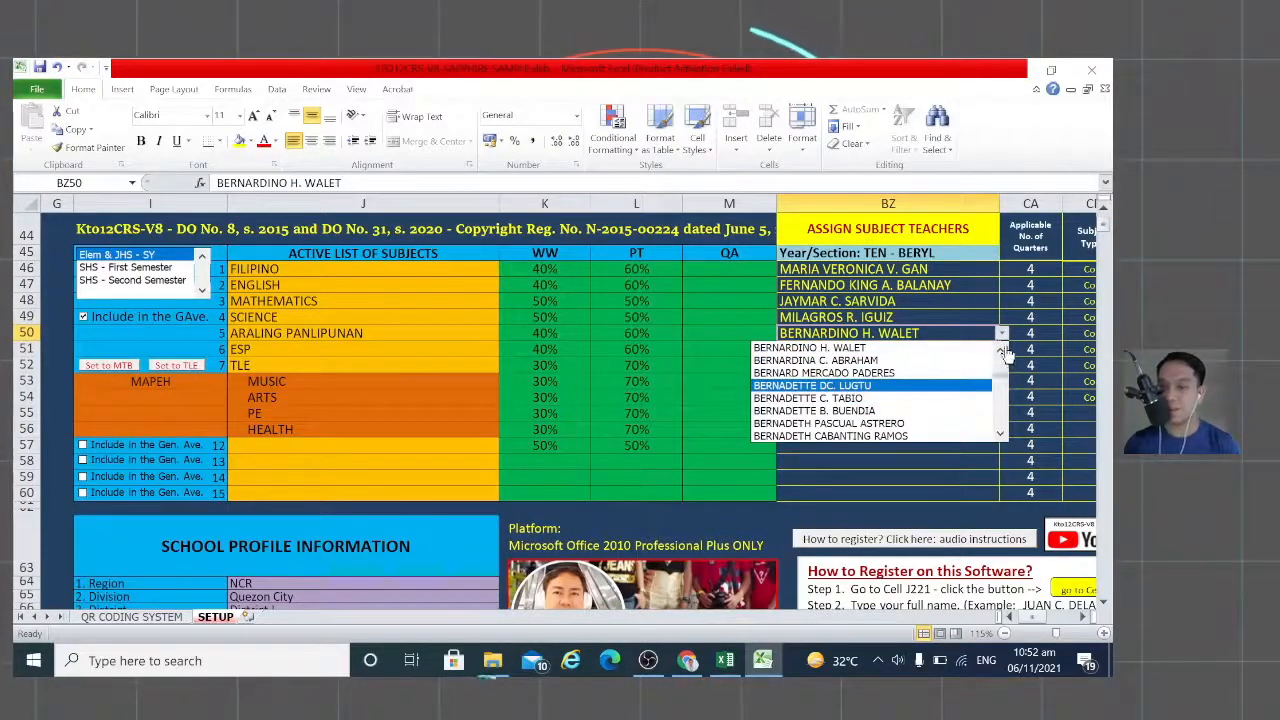
{"action": "left_click_drag", "start_coordinate": [1003, 356], "coordinate": [1008, 377]}
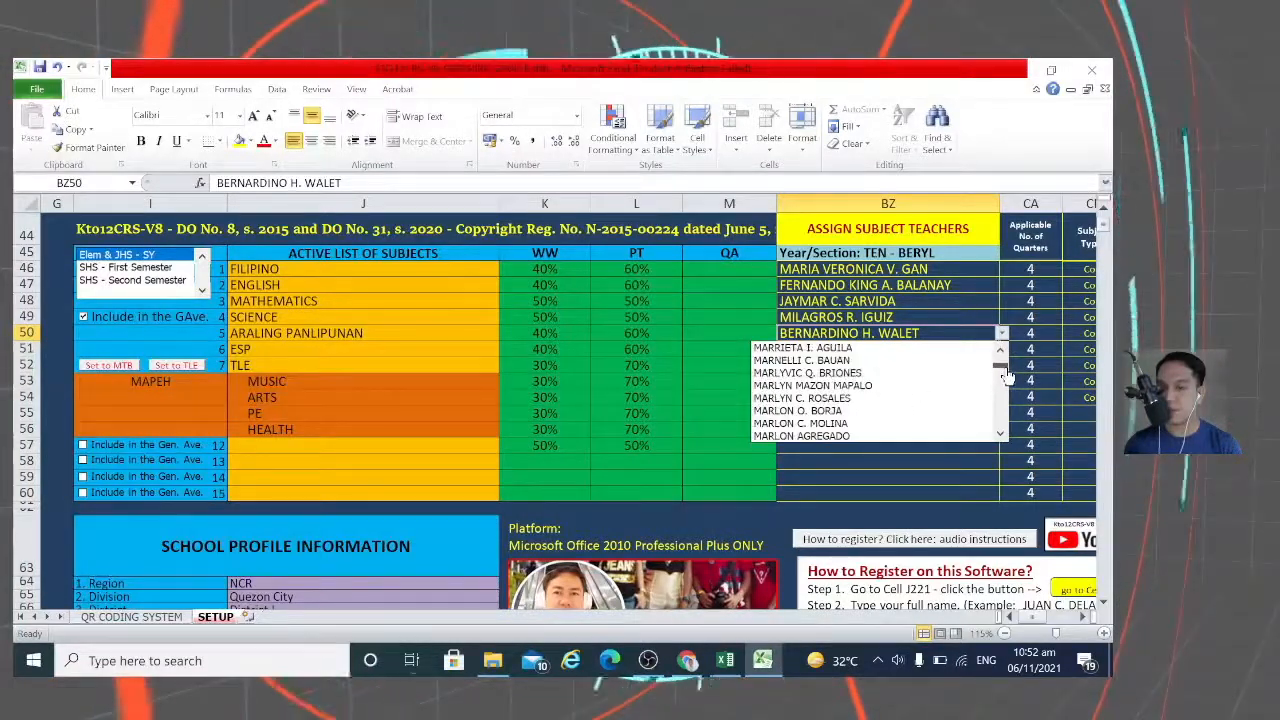
{"action": "left_click", "coordinate": [1000, 436]}
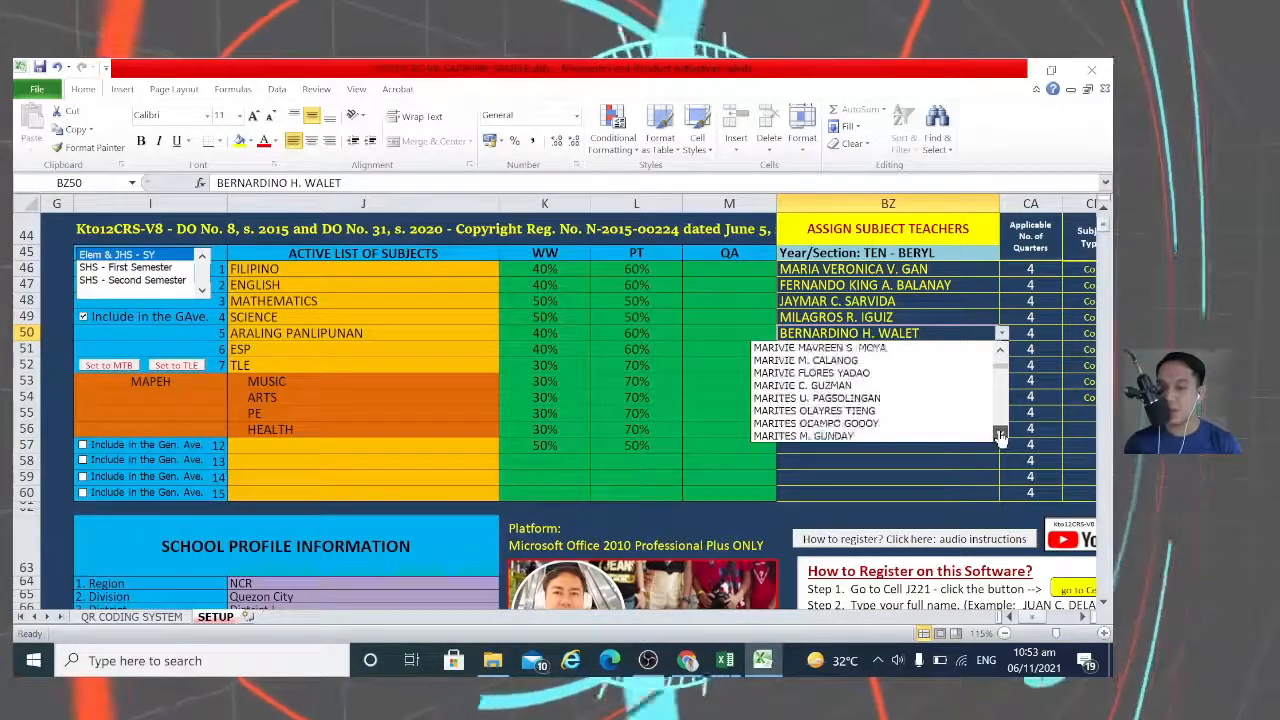
{"action": "left_click", "coordinate": [1000, 436]}
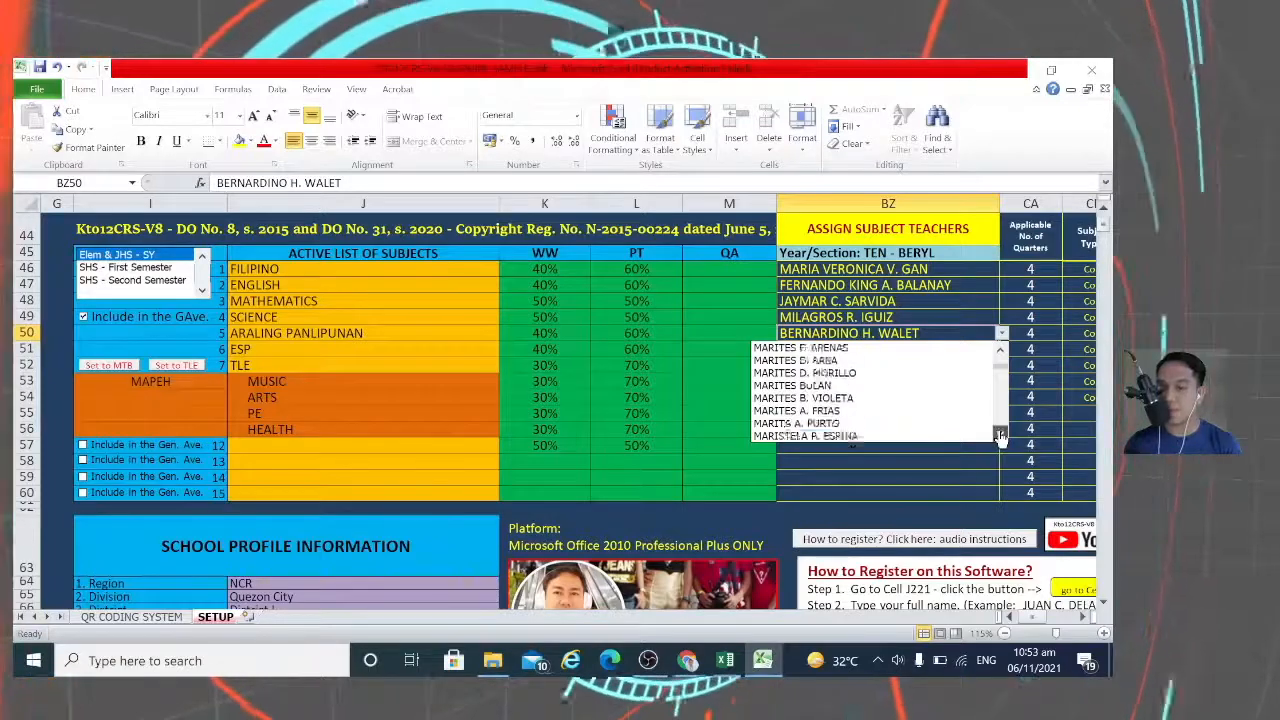
{"action": "left_click", "coordinate": [1000, 436]}
{"action": "left_click", "coordinate": [1000, 436]}
{"action": "left_click", "coordinate": [1000, 436]}
{"action": "left_click", "coordinate": [1000, 436]}
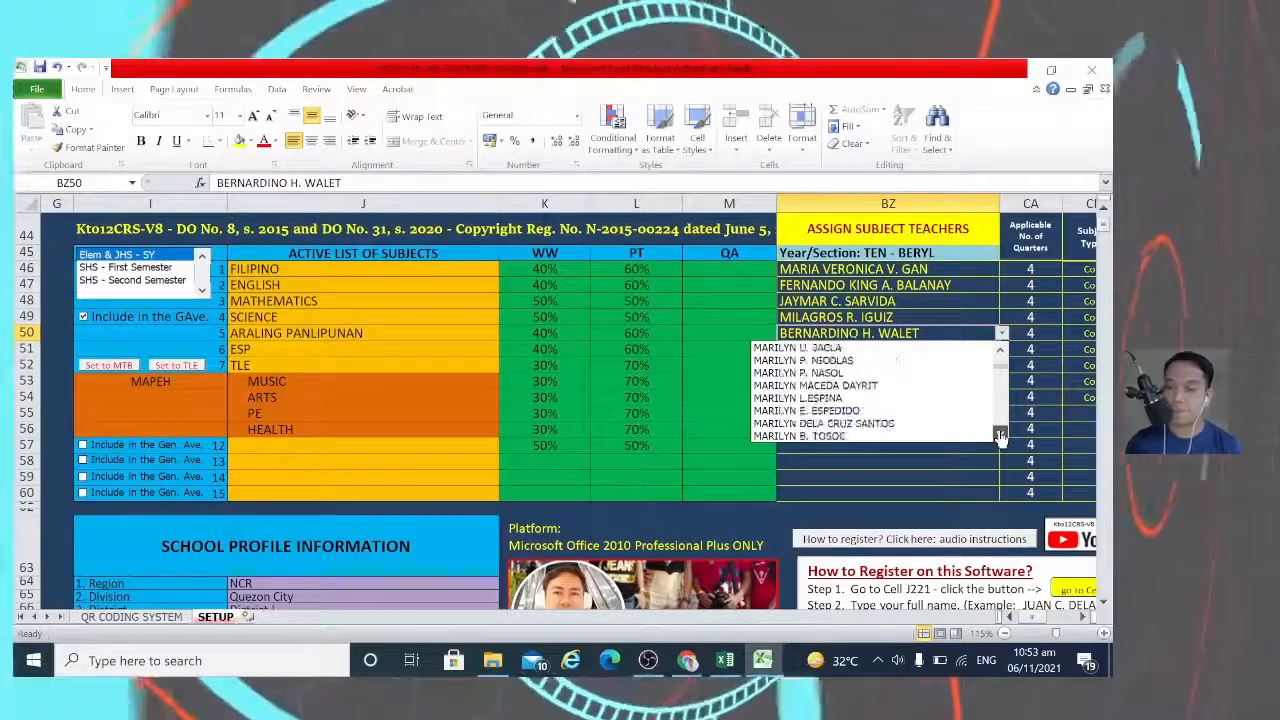
{"action": "left_click", "coordinate": [1000, 436]}
{"action": "left_click", "coordinate": [1000, 436]}
{"action": "left_click", "coordinate": [1000, 436]}
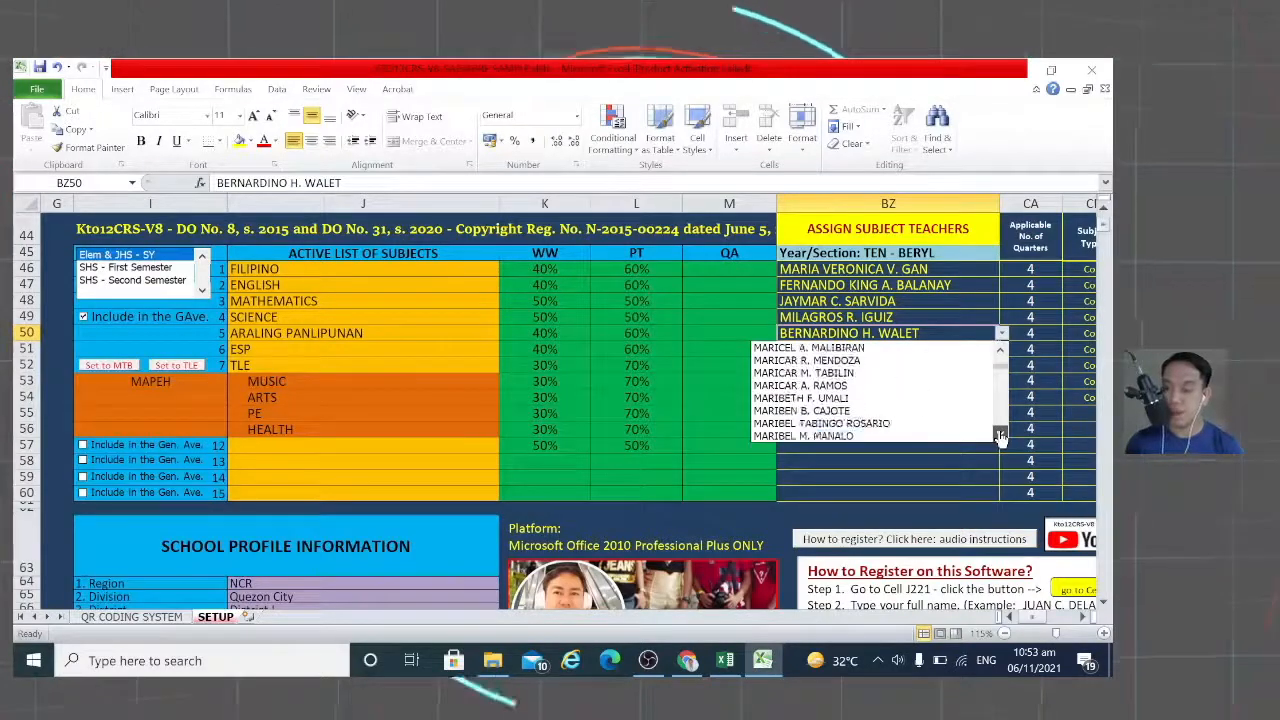
{"action": "left_click", "coordinate": [1000, 436]}
{"action": "left_click", "coordinate": [1000, 436]}
{"action": "left_click", "coordinate": [1000, 436]}
{"action": "left_click", "coordinate": [1000, 436]}
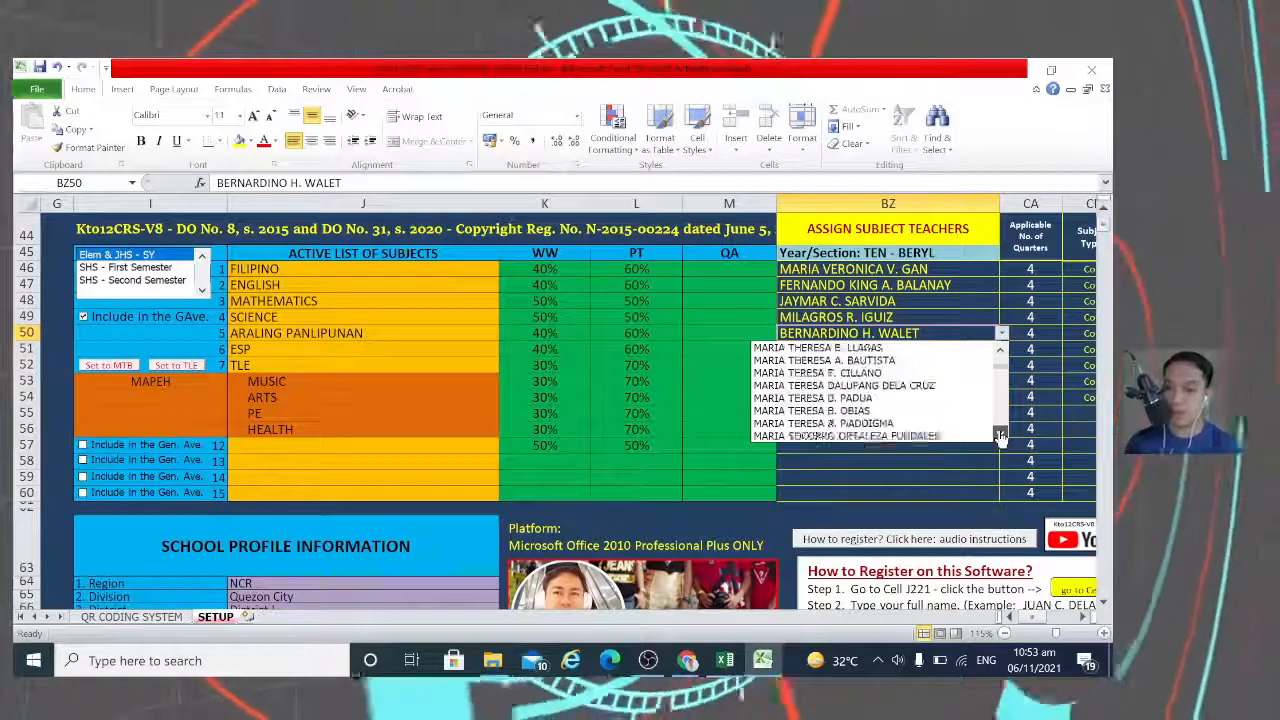
{"action": "left_click", "coordinate": [1000, 436]}
{"action": "left_click", "coordinate": [1000, 436]}
{"action": "left_click", "coordinate": [1000, 436]}
{"action": "left_click", "coordinate": [1000, 436]}
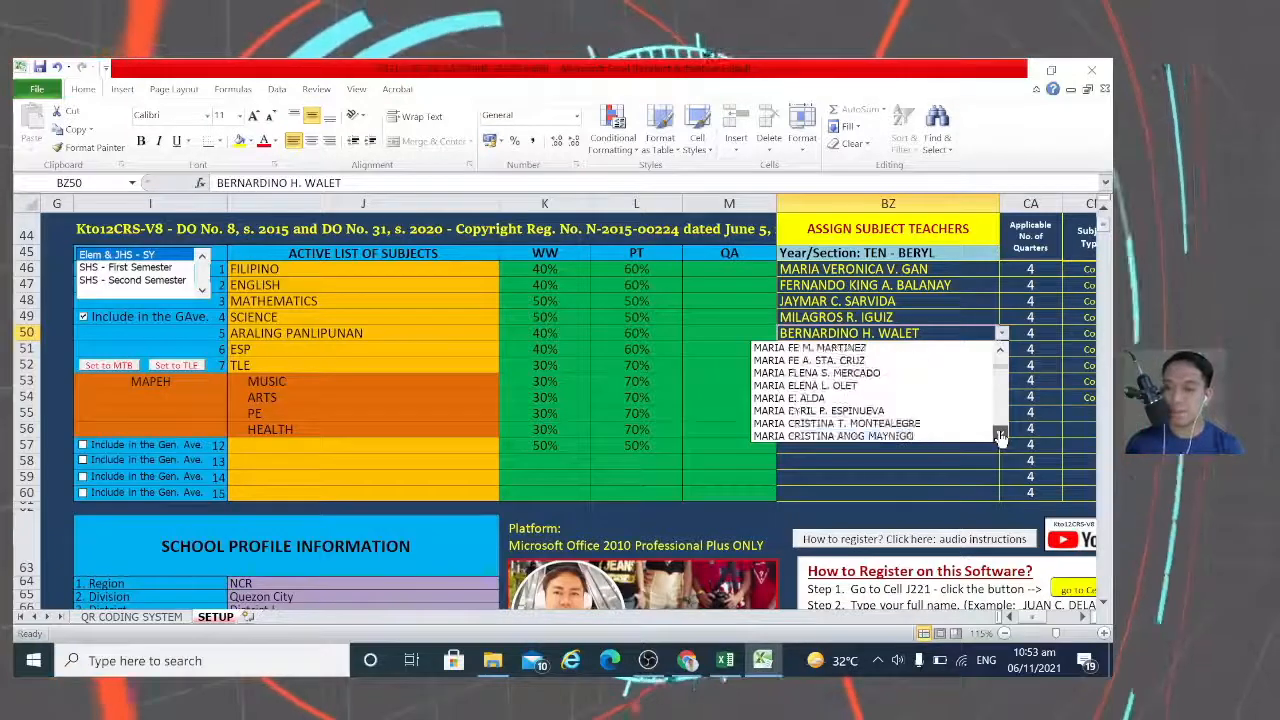
{"action": "left_click", "coordinate": [1000, 436]}
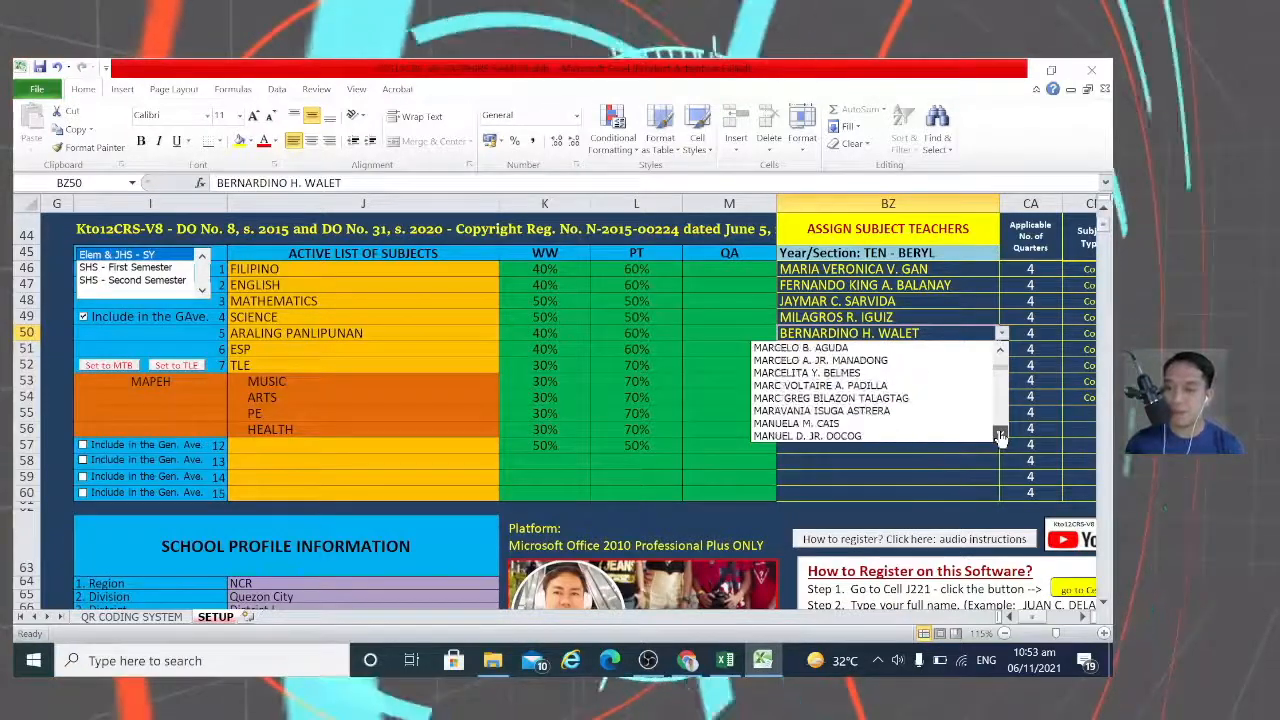
{"action": "left_click", "coordinate": [1000, 436]}
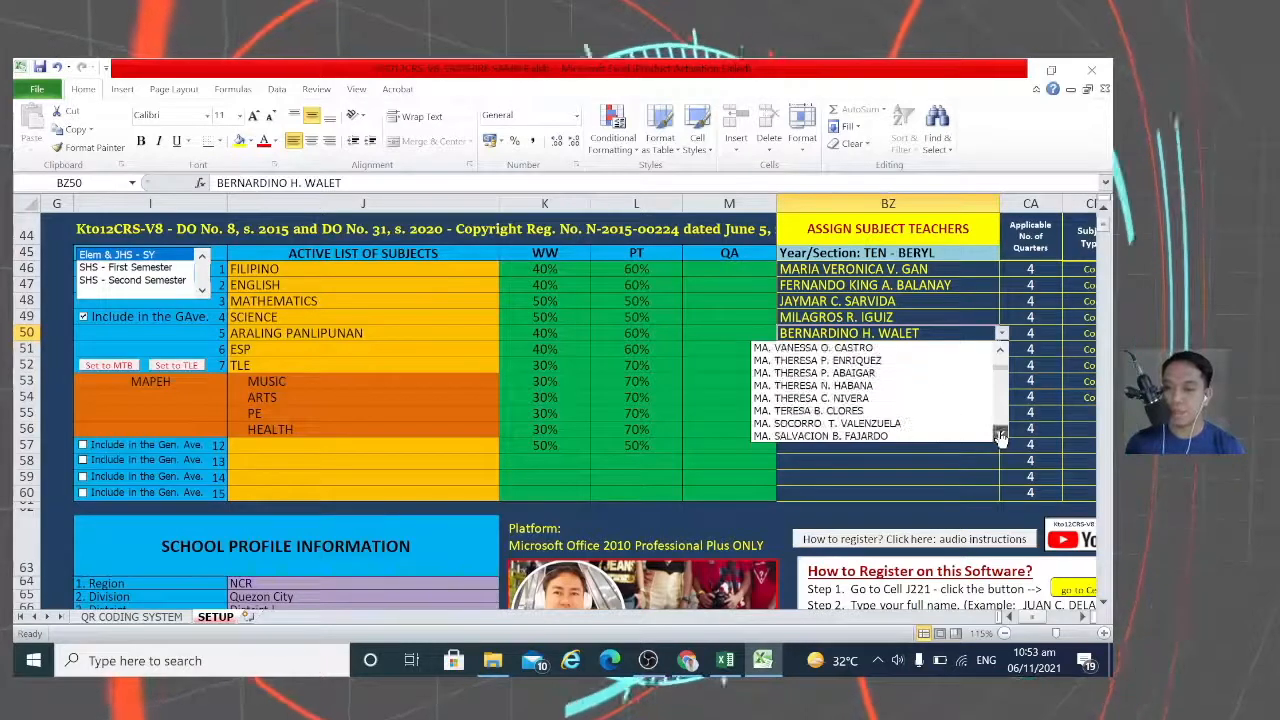
{"action": "left_click", "coordinate": [1000, 436]}
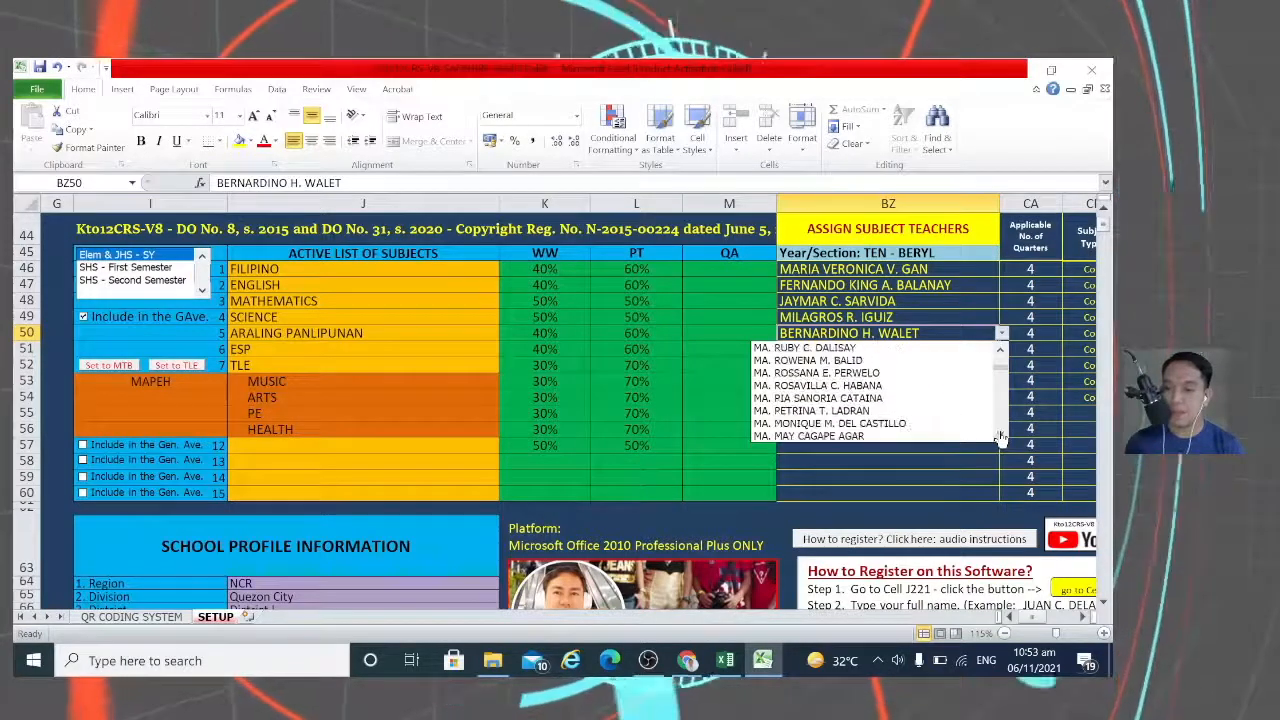
{"action": "left_click", "coordinate": [1000, 436]}
{"action": "left_click", "coordinate": [1000, 436]}
{"action": "left_click", "coordinate": [1000, 436]}
{"action": "left_click", "coordinate": [1000, 436]}
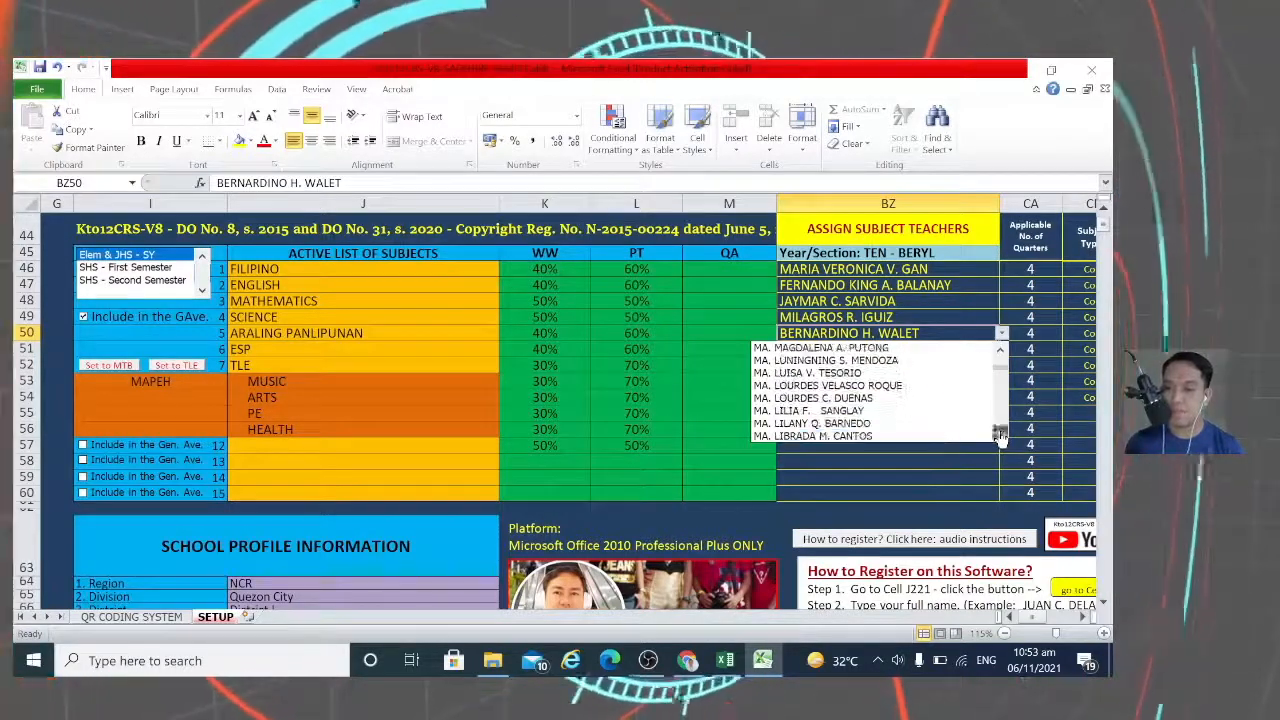
{"action": "left_click", "coordinate": [1000, 436]}
{"action": "left_click", "coordinate": [1000, 436]}
{"action": "left_click", "coordinate": [1000, 436]}
{"action": "left_click", "coordinate": [1000, 436]}
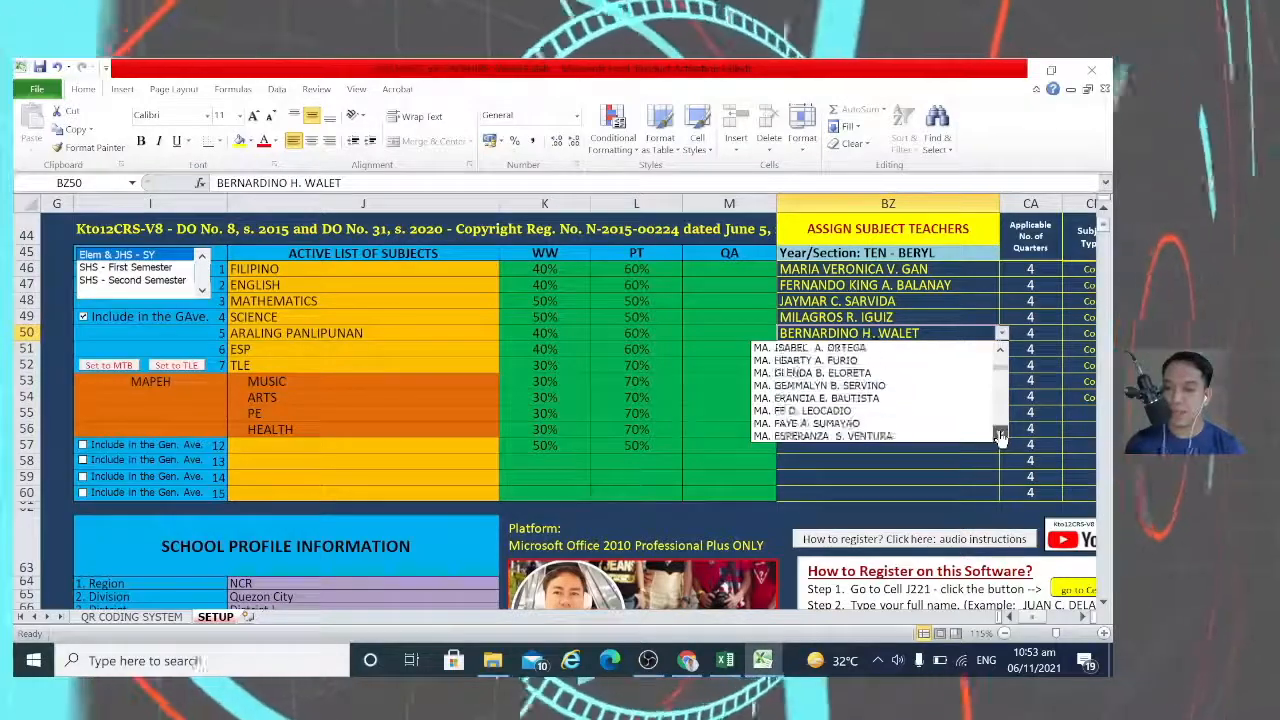
{"action": "left_click", "coordinate": [1000, 436]}
{"action": "left_click", "coordinate": [1000, 436]}
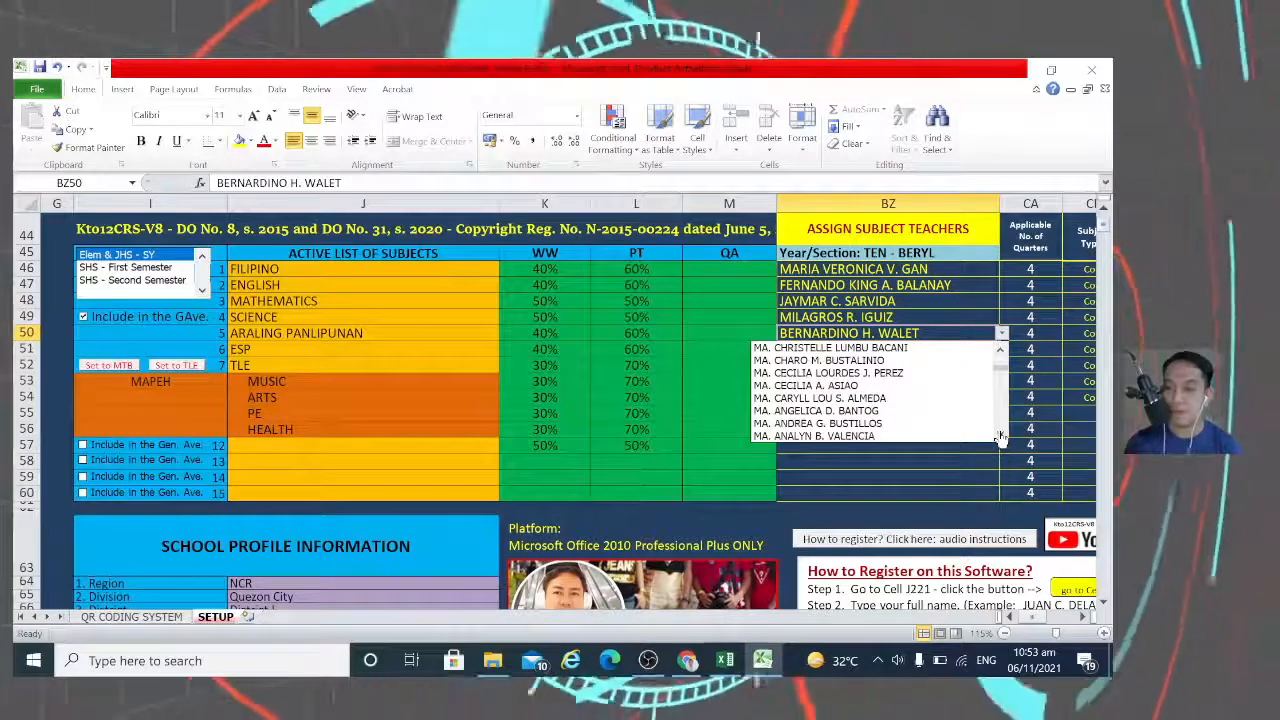
{"action": "left_click", "coordinate": [826, 399]}
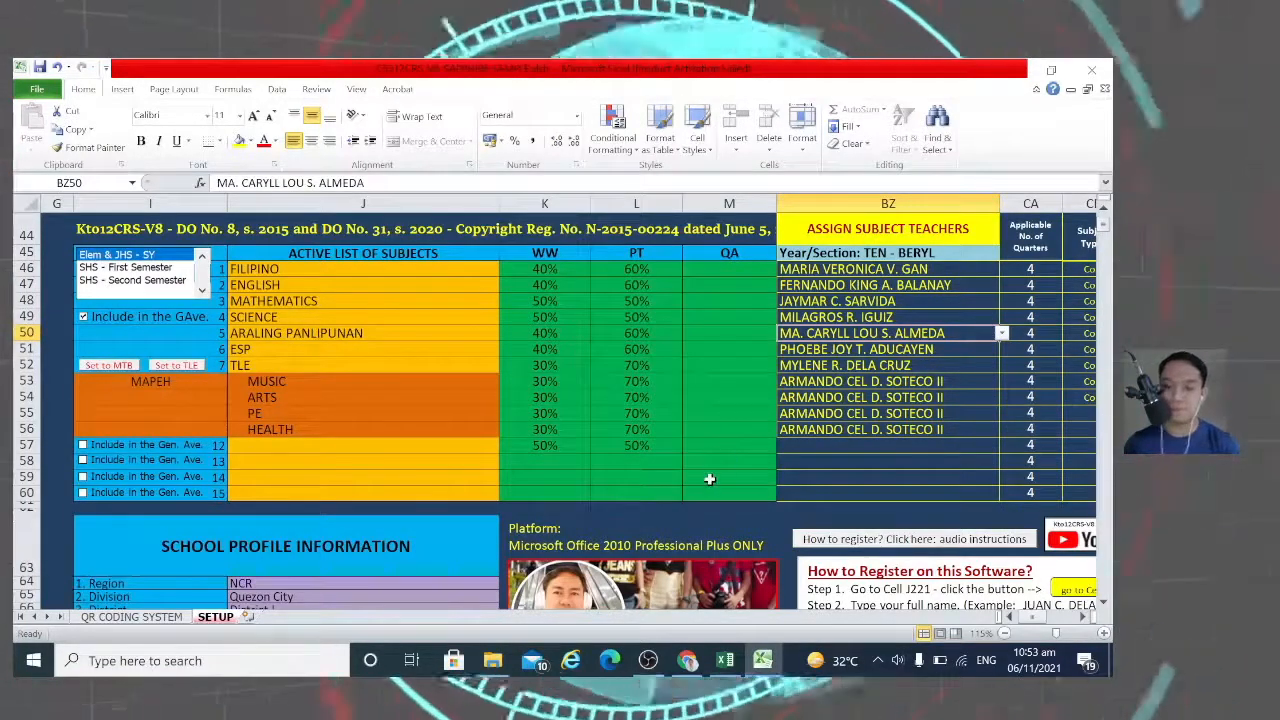
Step: Change the school year in J70 from 2020-2021 to 2021-2022
{"action": "scroll", "coordinate": [709, 480], "scroll_direction": "down", "scroll_amount": 1}
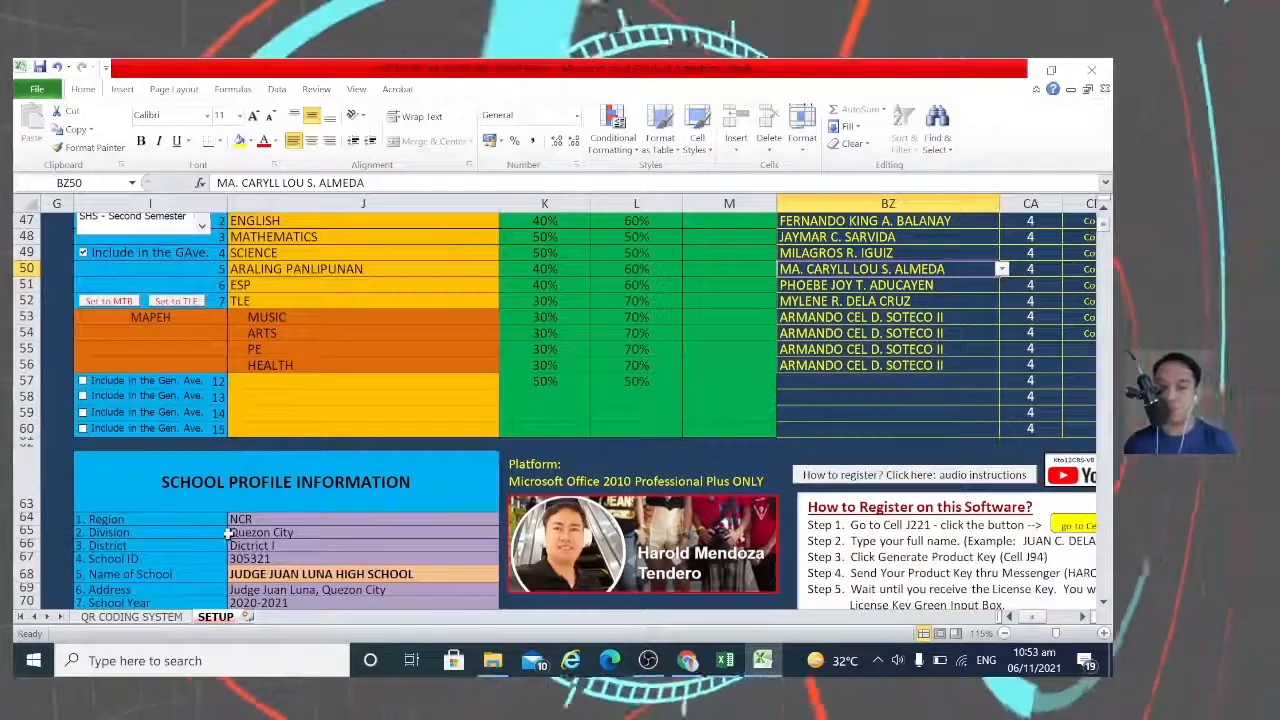
{"action": "scroll", "coordinate": [224, 536], "scroll_direction": "down", "scroll_amount": 1}
{"action": "scroll", "coordinate": [300, 483], "scroll_direction": "down", "scroll_amount": 1}
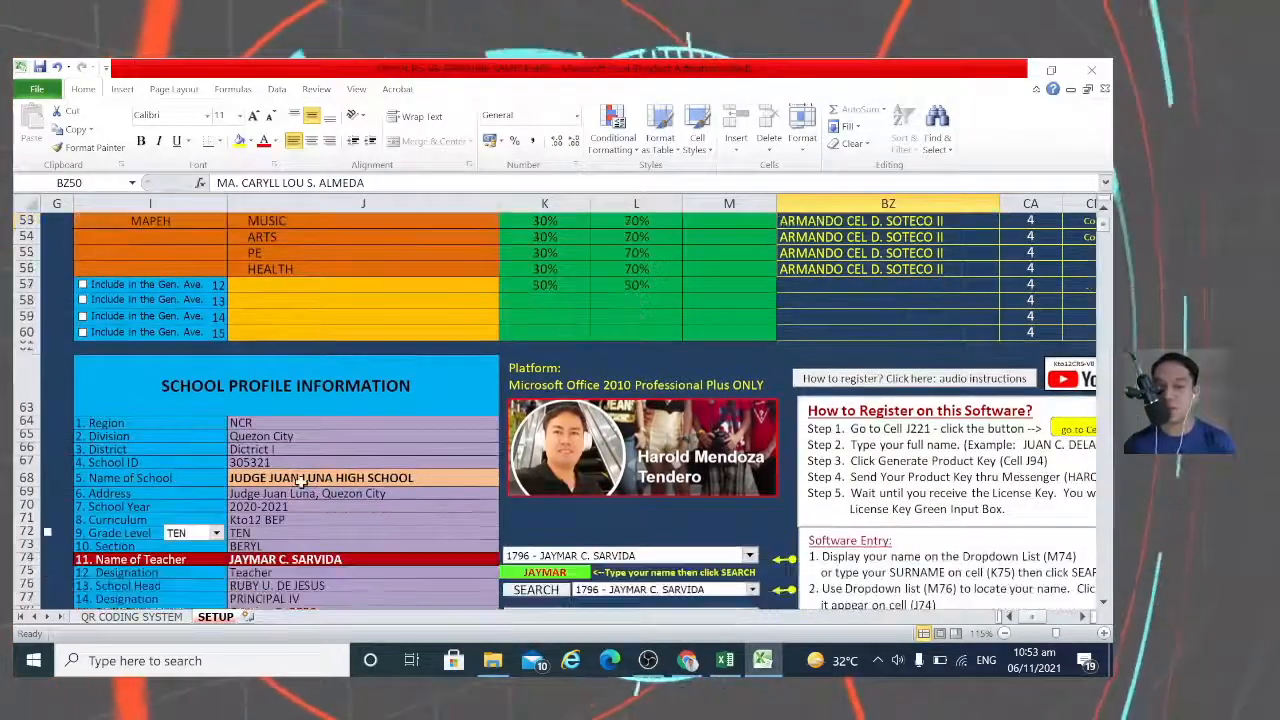
{"action": "scroll", "coordinate": [304, 512], "scroll_direction": "down", "scroll_amount": 1}
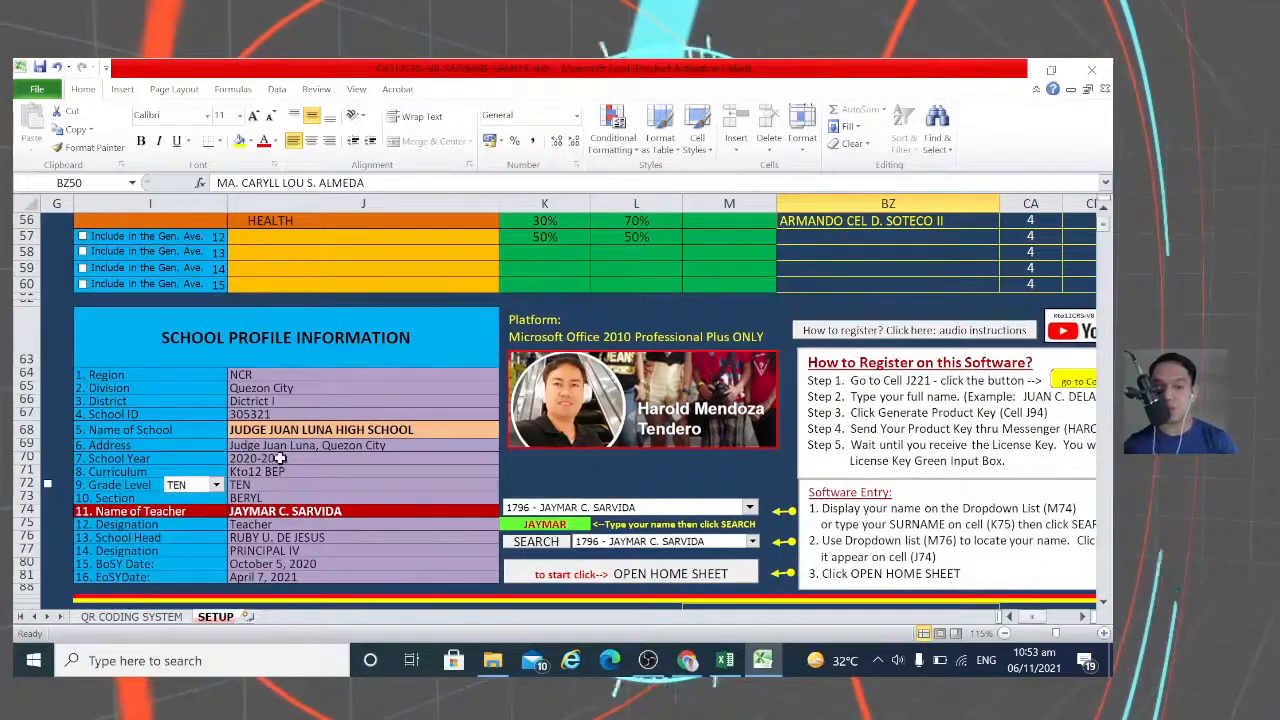
{"action": "left_click", "coordinate": [243, 183]}
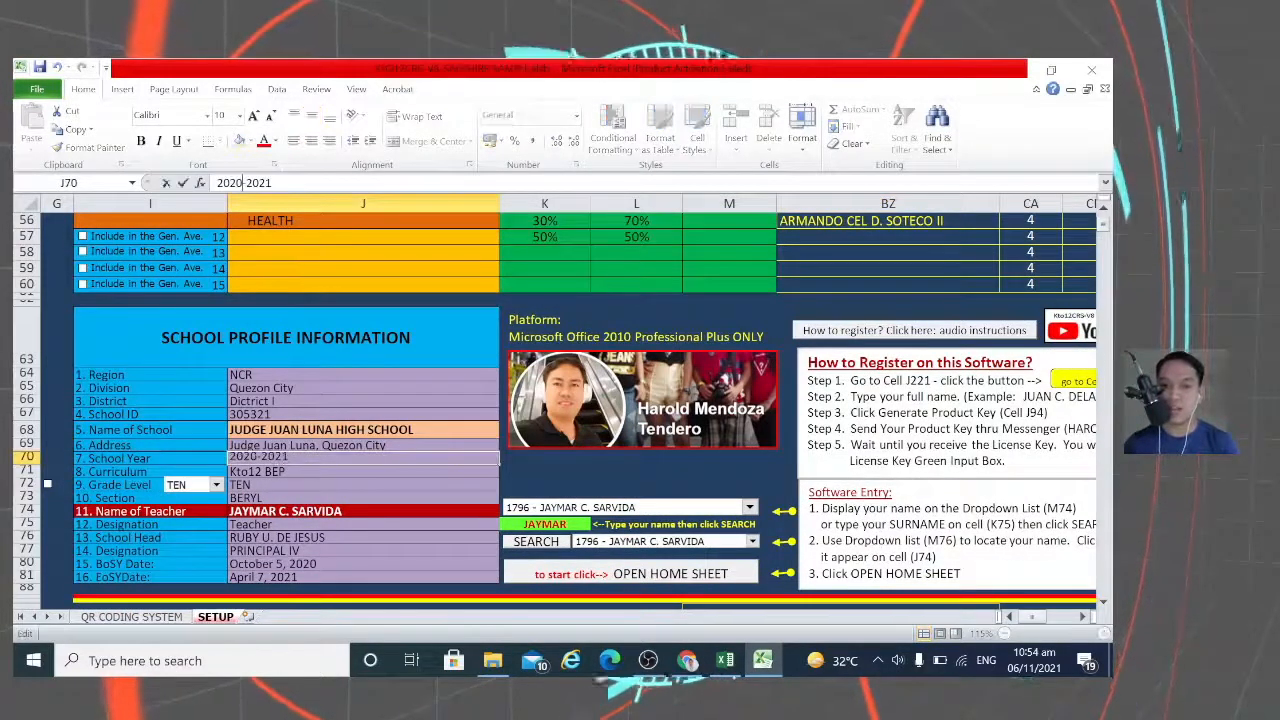
{"action": "key", "text": "BackSpace"}
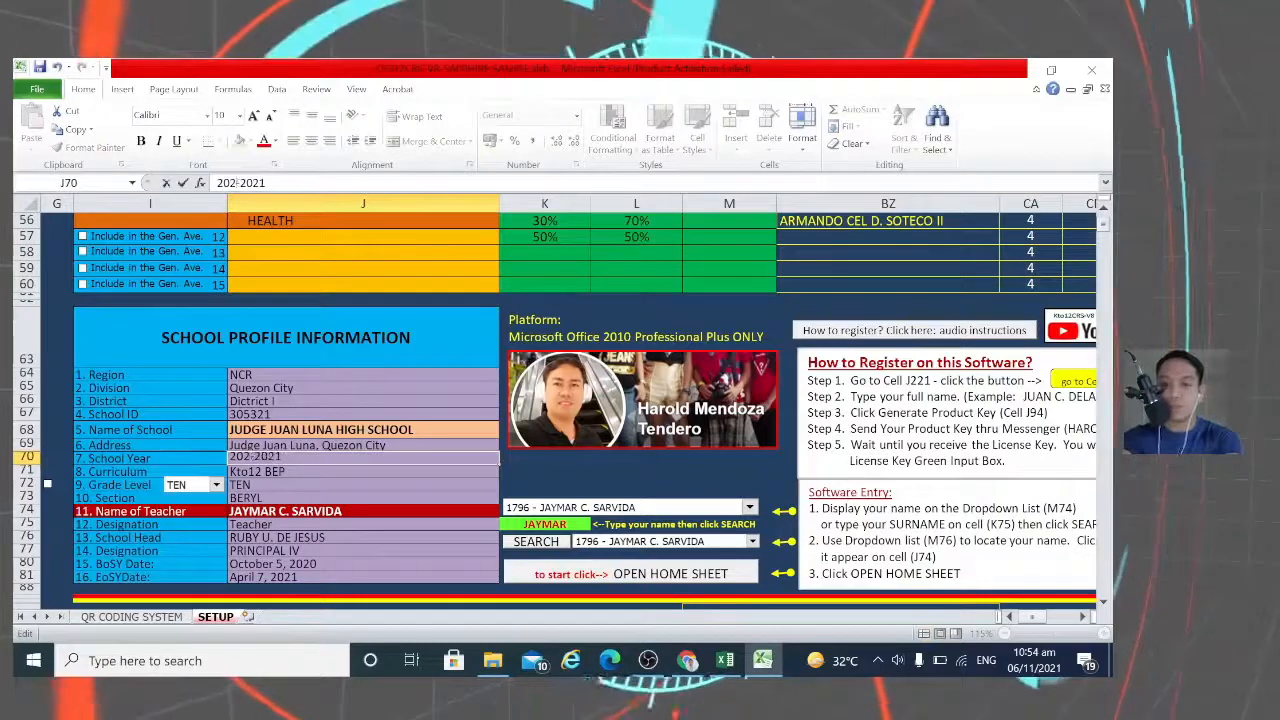
{"action": "type", "text": "1"}
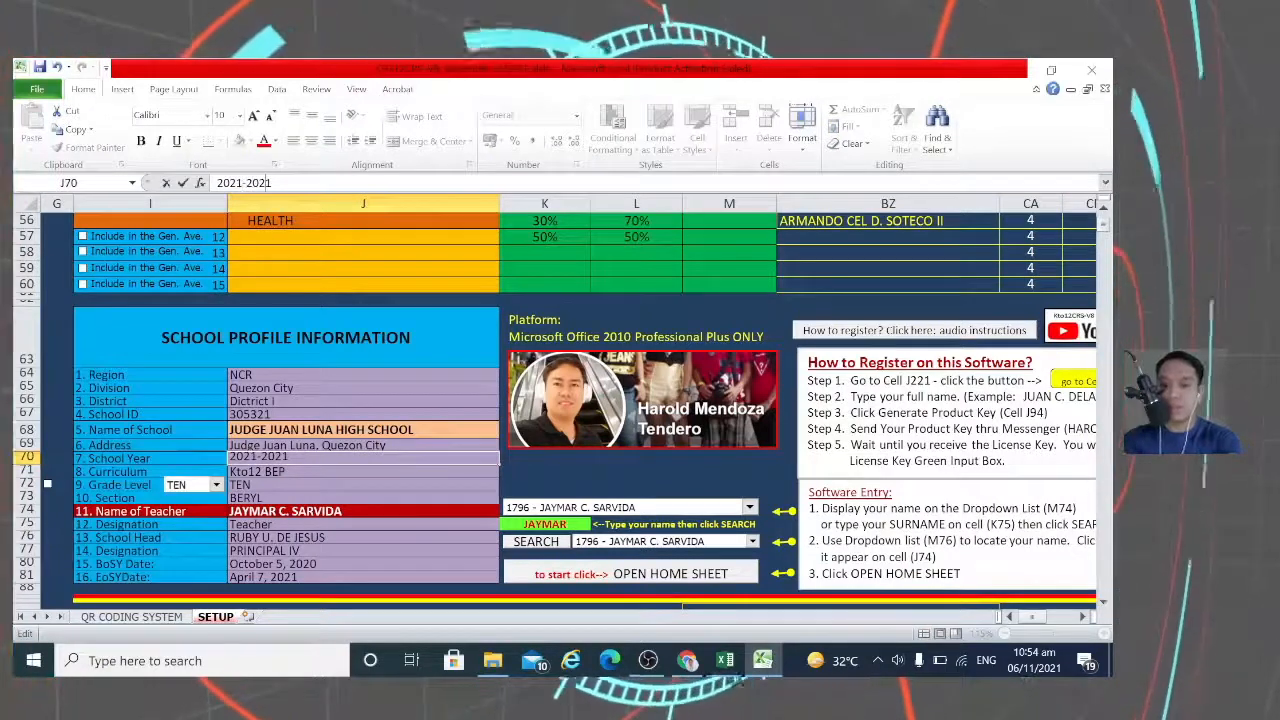
{"action": "key", "text": "Right"}
{"action": "key", "text": "Right"}
{"action": "key", "text": "Right"}
{"action": "key", "text": "Right"}
{"action": "key", "text": "BackSpace"}
{"action": "type", "text": "2"}
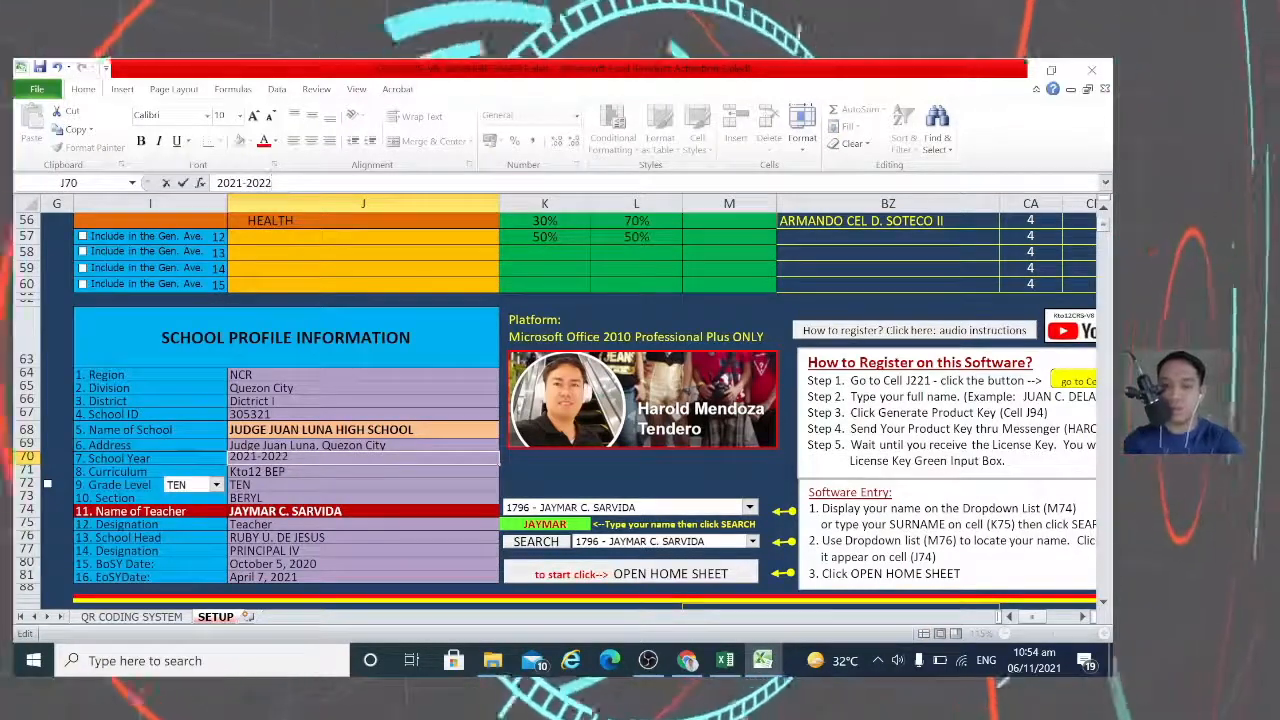
Step: Commit the school year and change the section in J73 from BERYL to SAPPHIRE
{"action": "left_click", "coordinate": [260, 496]}
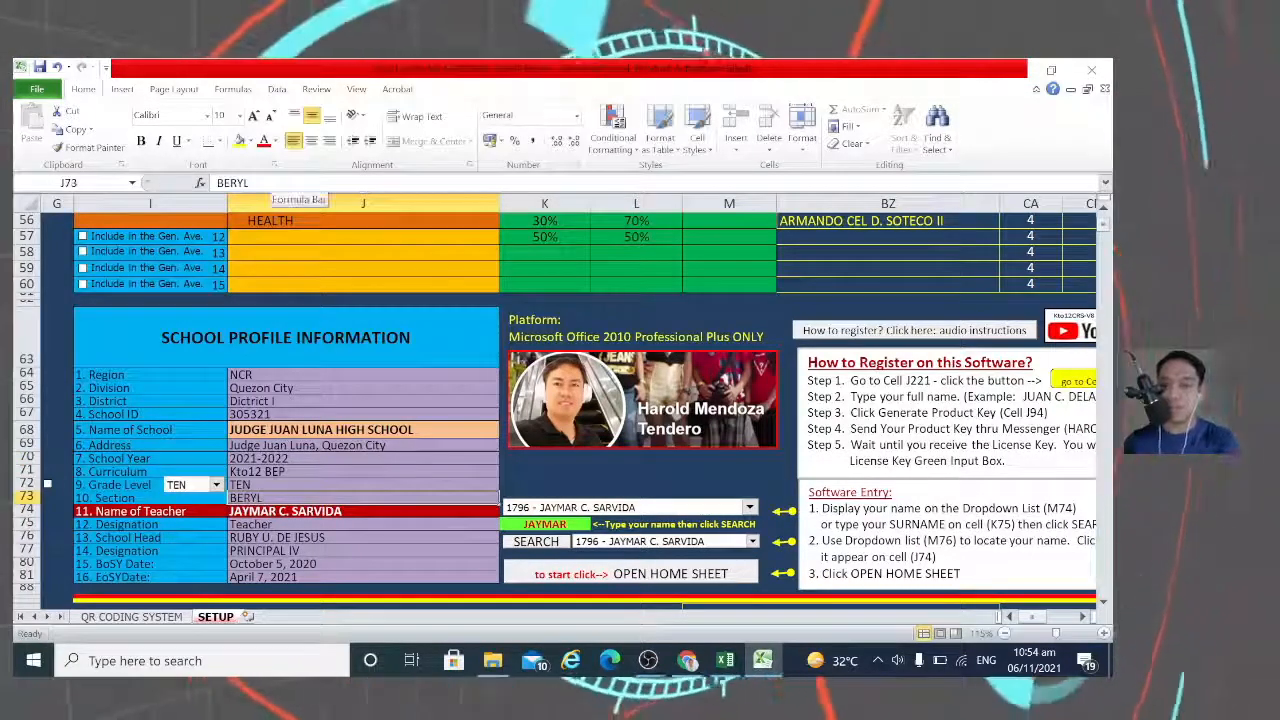
{"action": "left_click", "coordinate": [273, 184]}
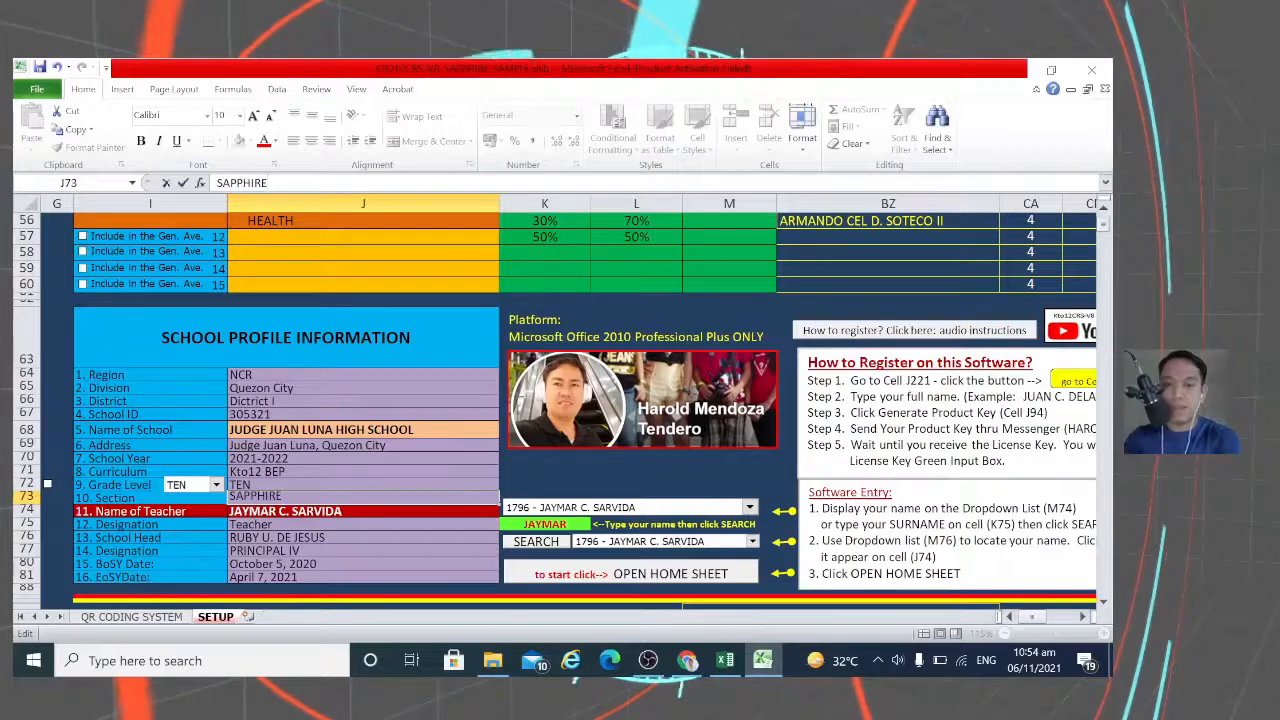
{"action": "left_click", "coordinate": [305, 537]}
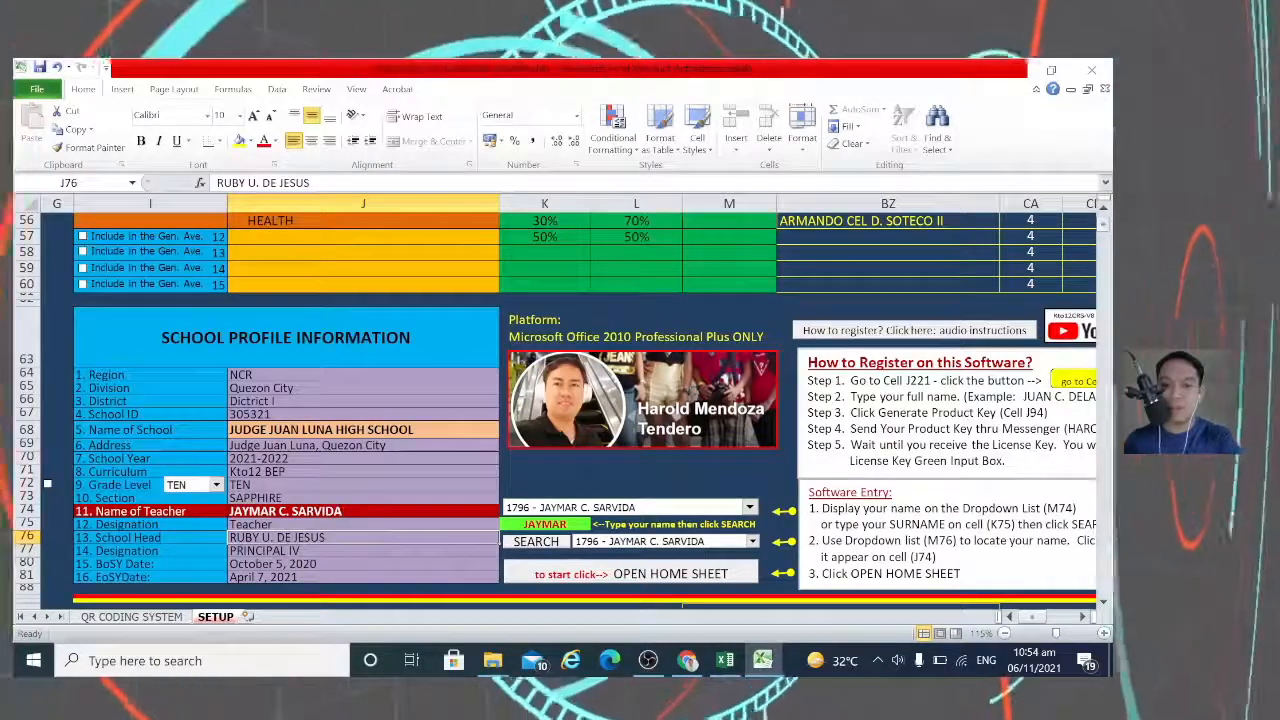
Step: Replace the school head's name in J76 with the new head's name, inserting Ñ via Insert > Symbol
{"action": "key", "text": "F2"}
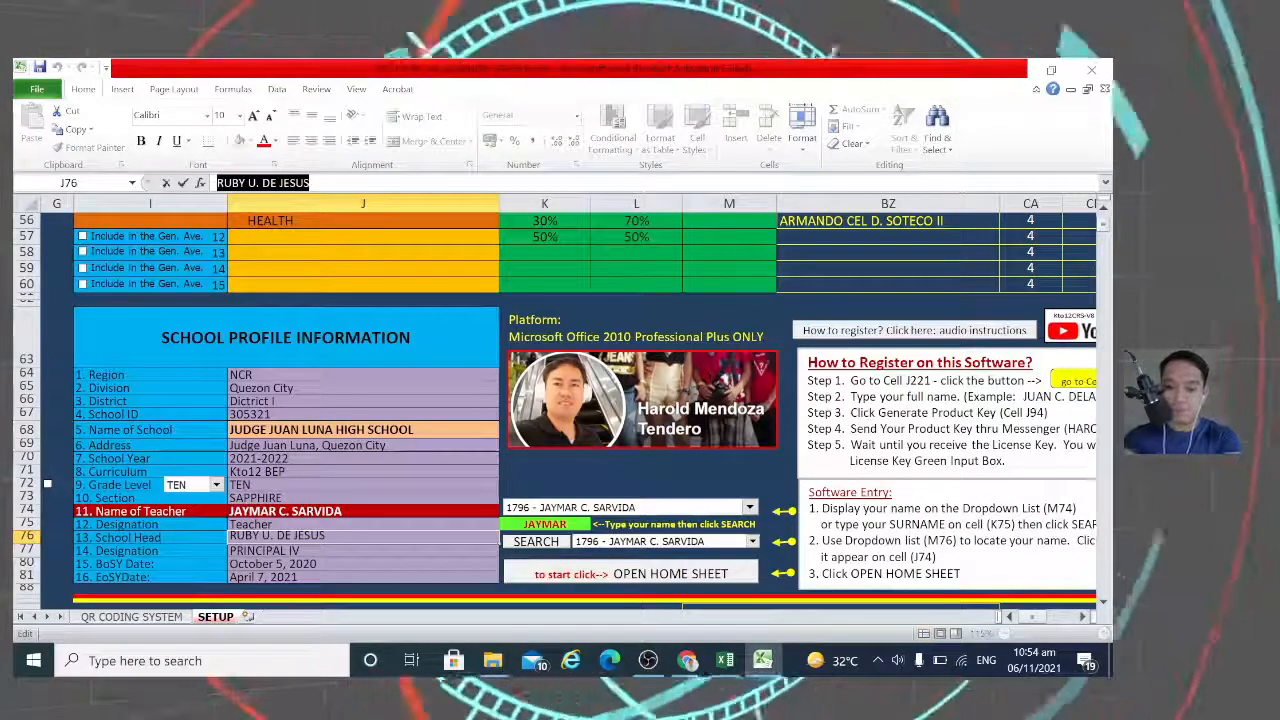
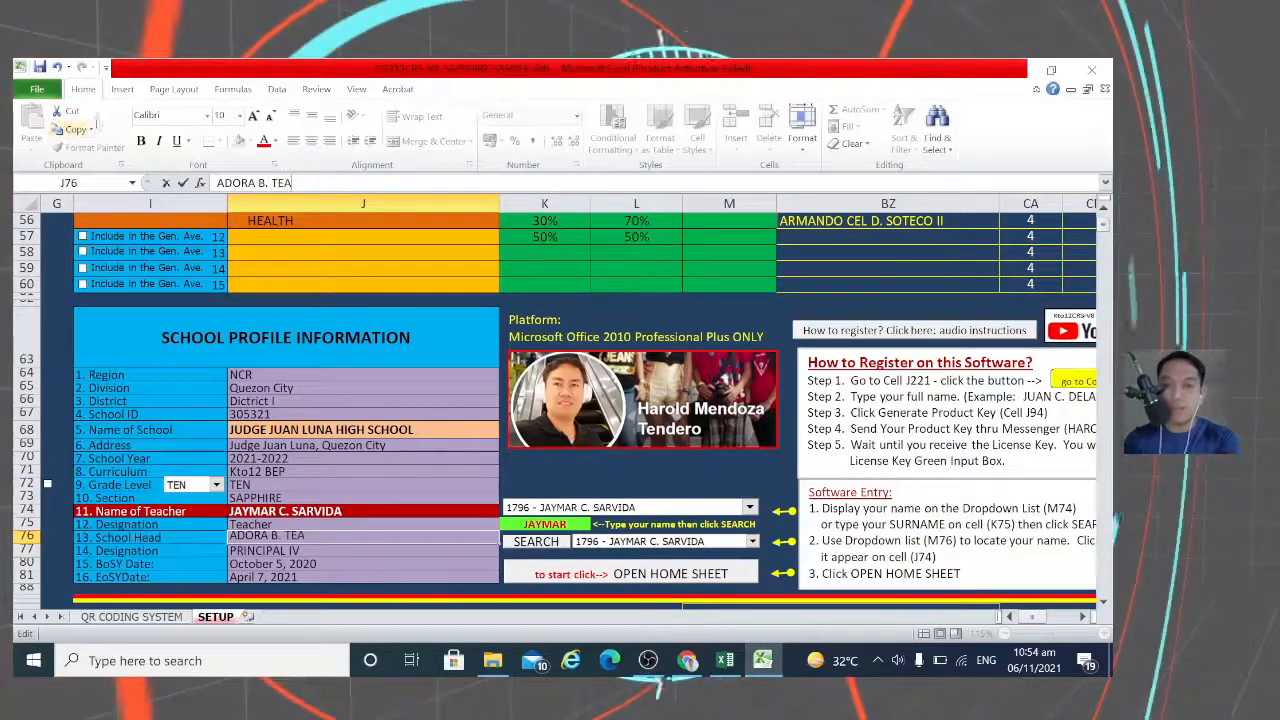
{"action": "left_click", "coordinate": [123, 90]}
{"action": "left_click", "coordinate": [969, 127]}
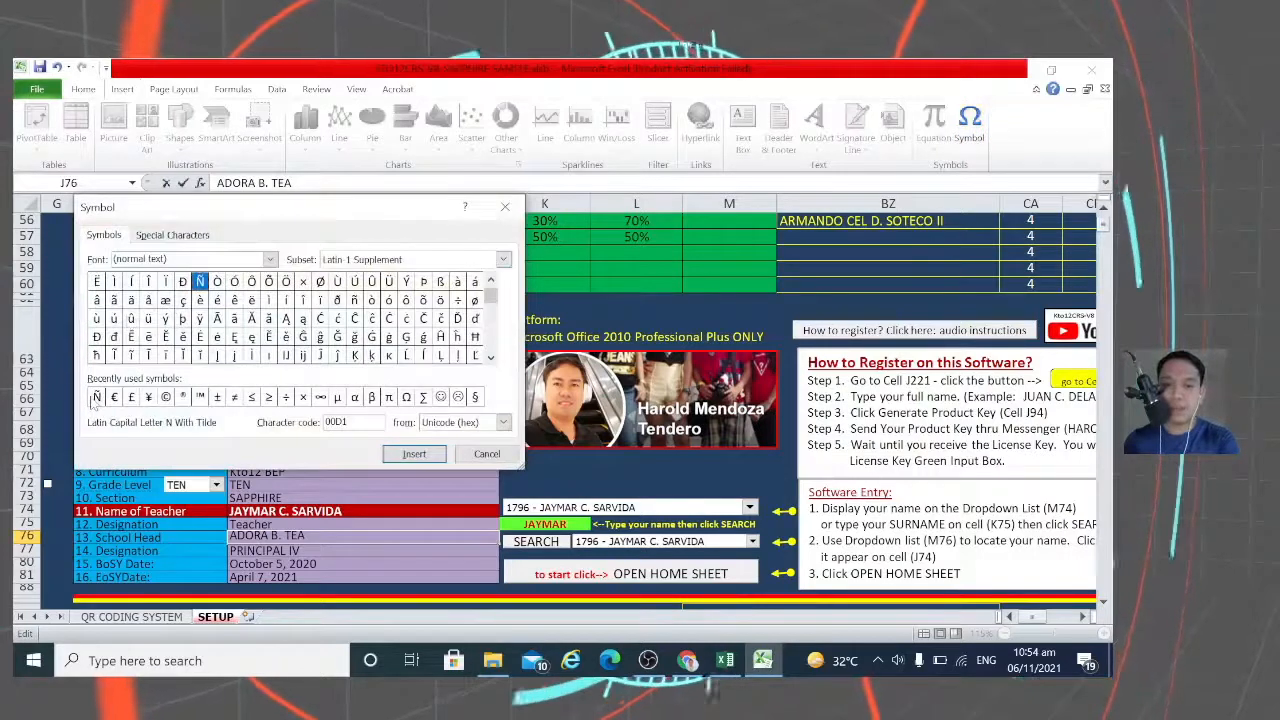
{"action": "left_click", "coordinate": [414, 453]}
{"action": "left_click", "coordinate": [487, 453]}
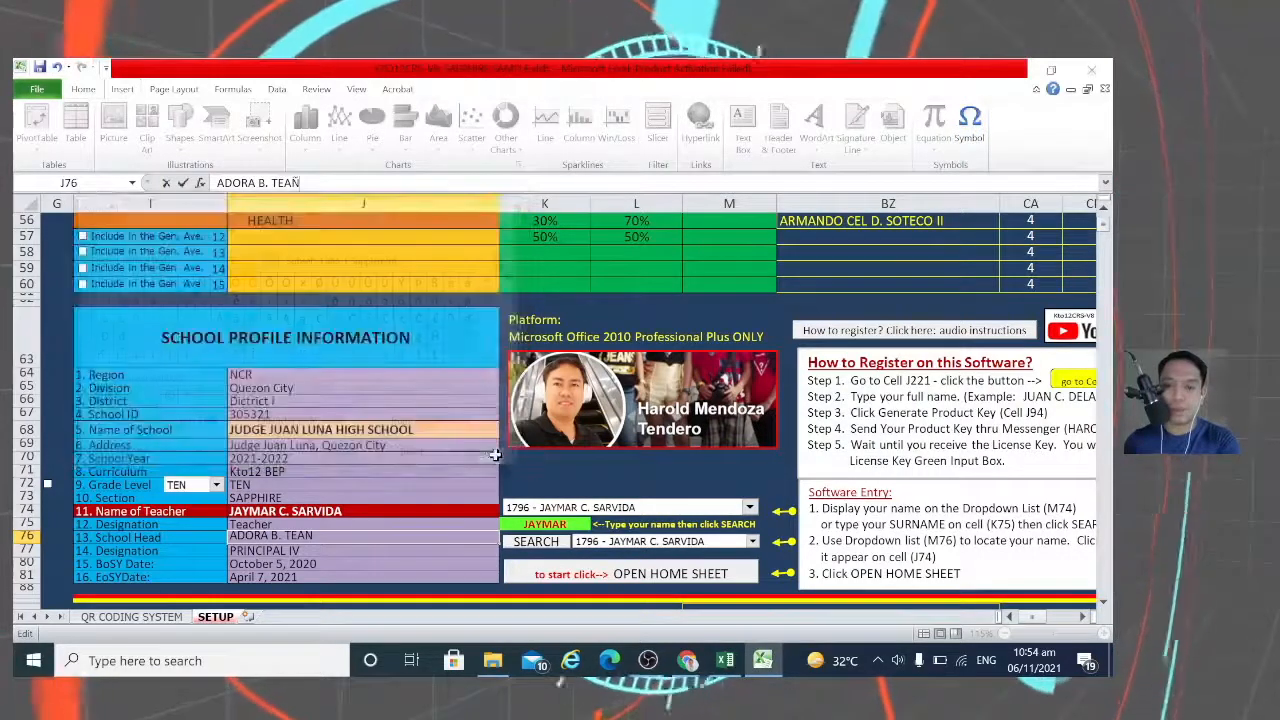
{"action": "key", "text": "F2"}
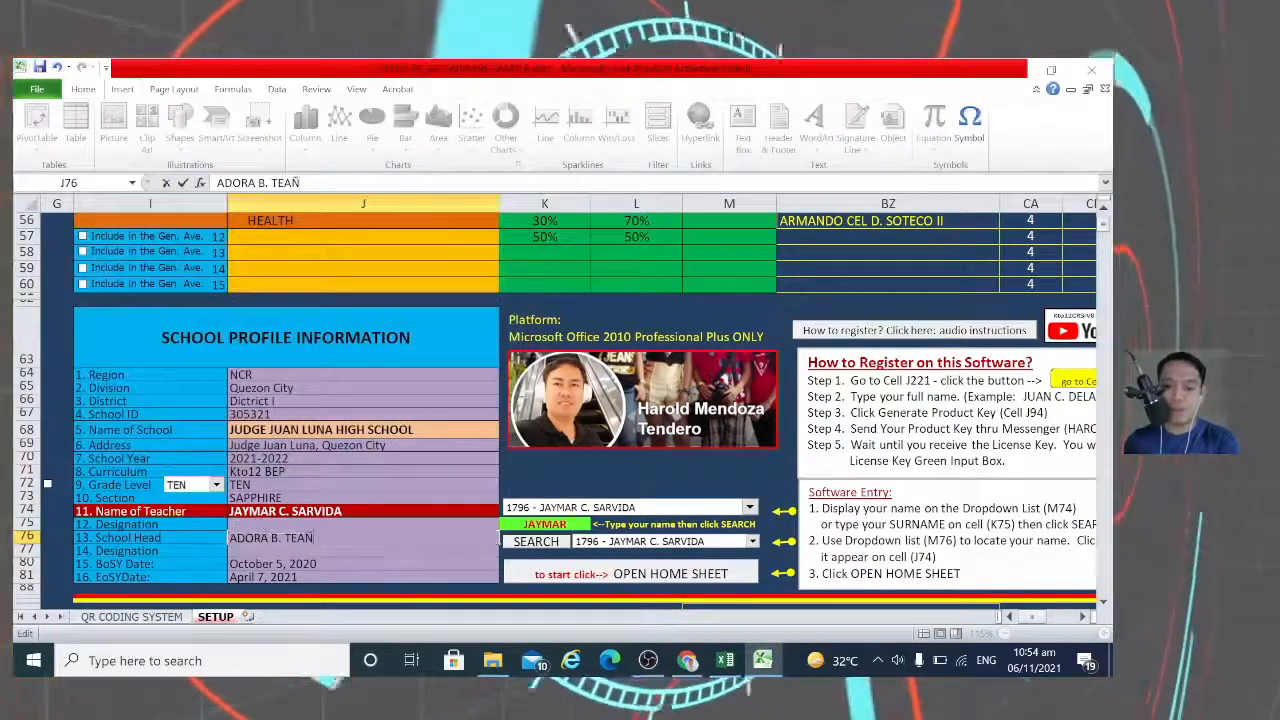
{"action": "type", "text": "O"}
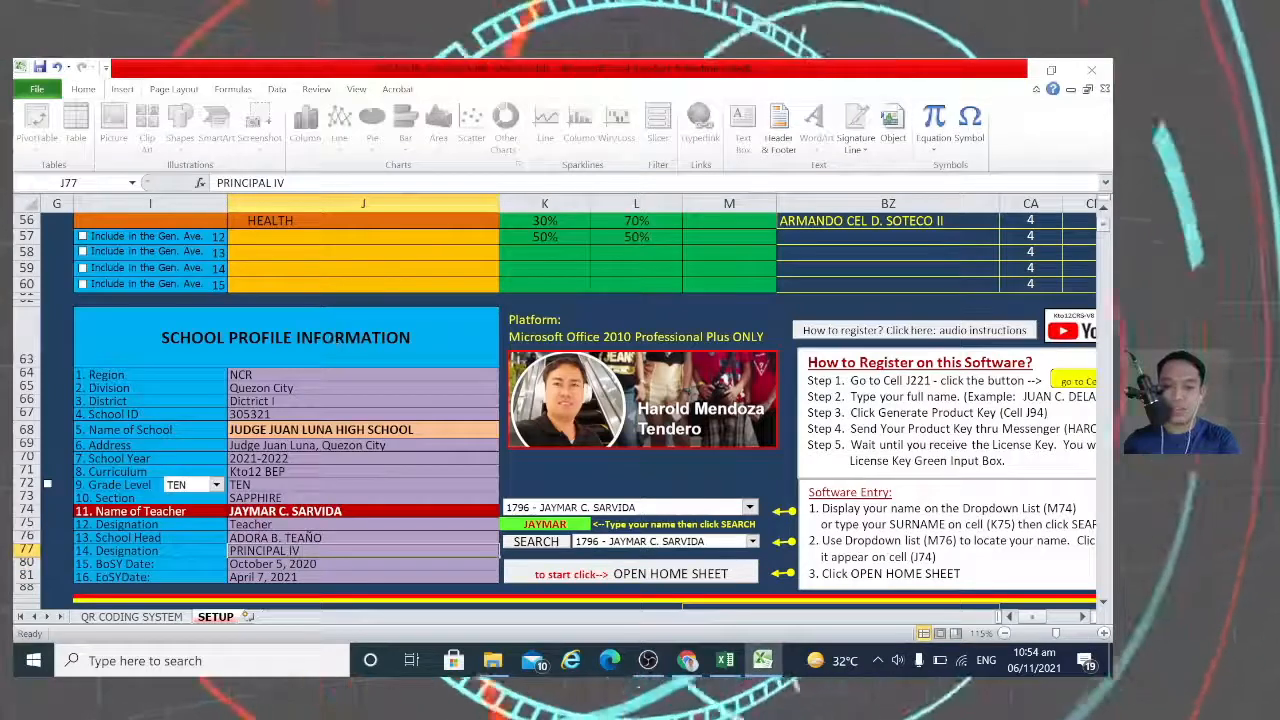
Step: Change the school head's designation from PRINCIPAL IV to PRINCIPAL II
{"action": "key", "text": "F2"}
{"action": "key", "text": "BackSpace"}
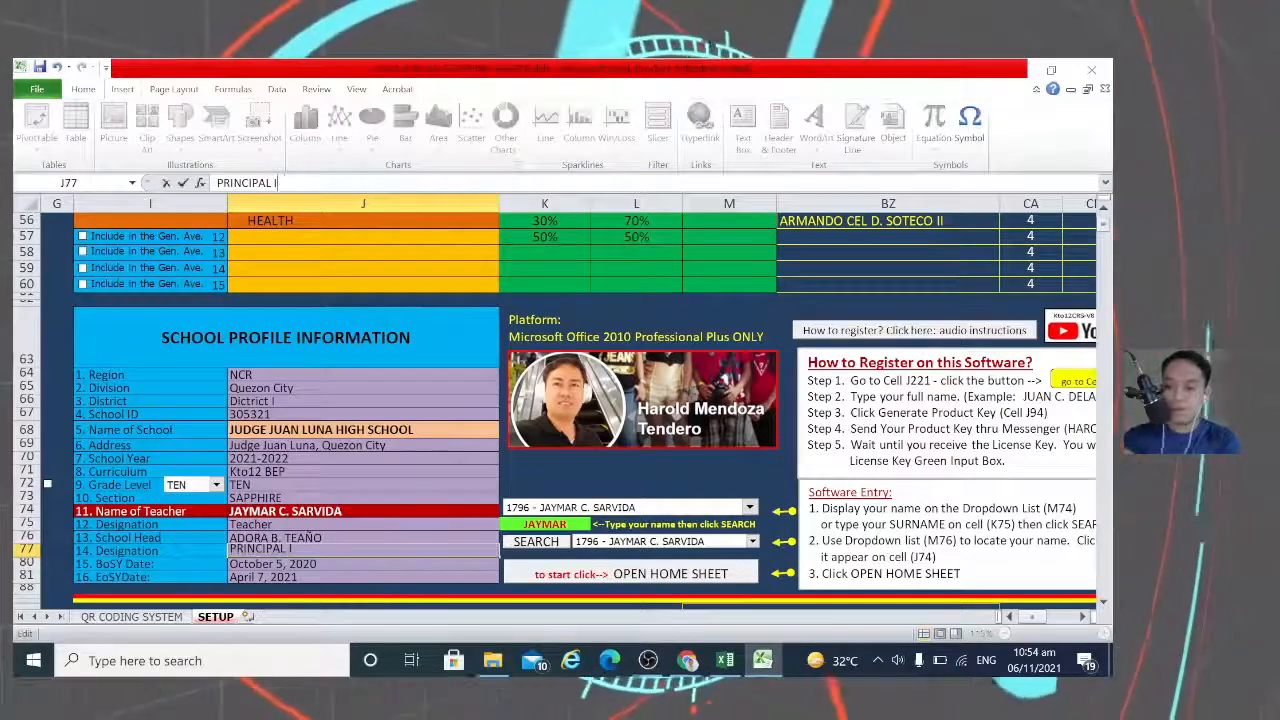
{"action": "type", "text": "I"}
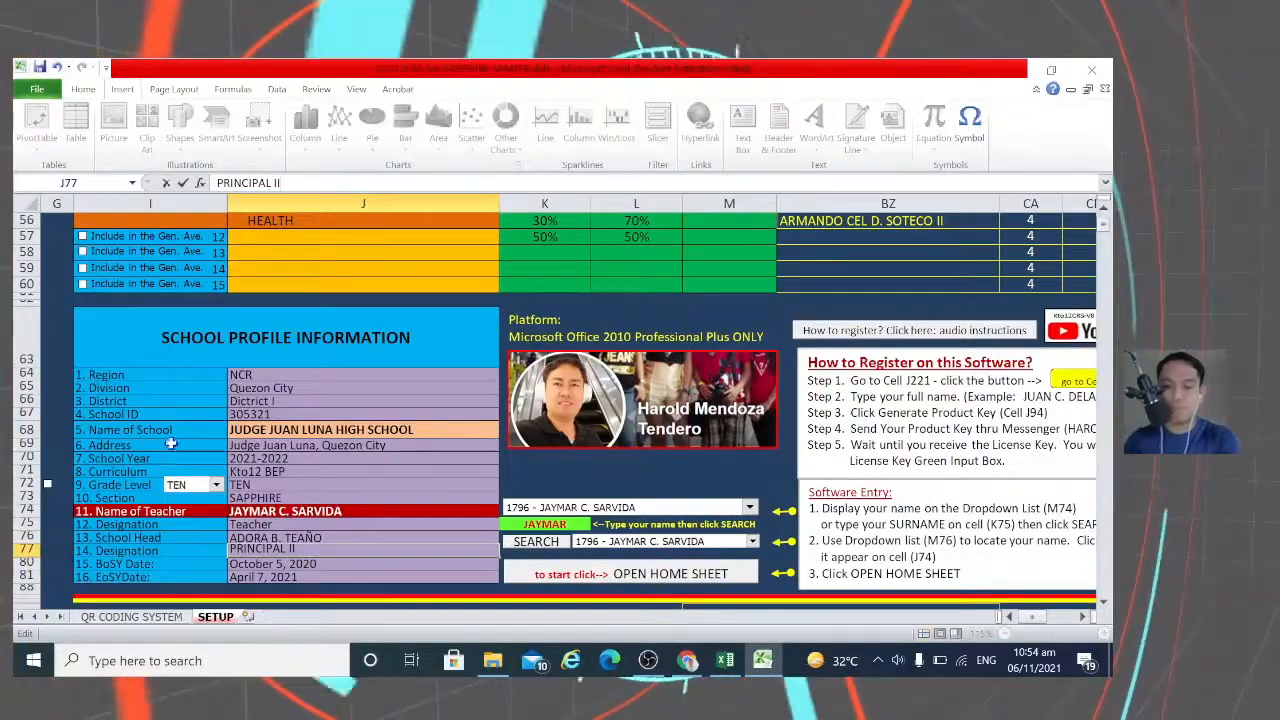
{"action": "left_click", "coordinate": [310, 564]}
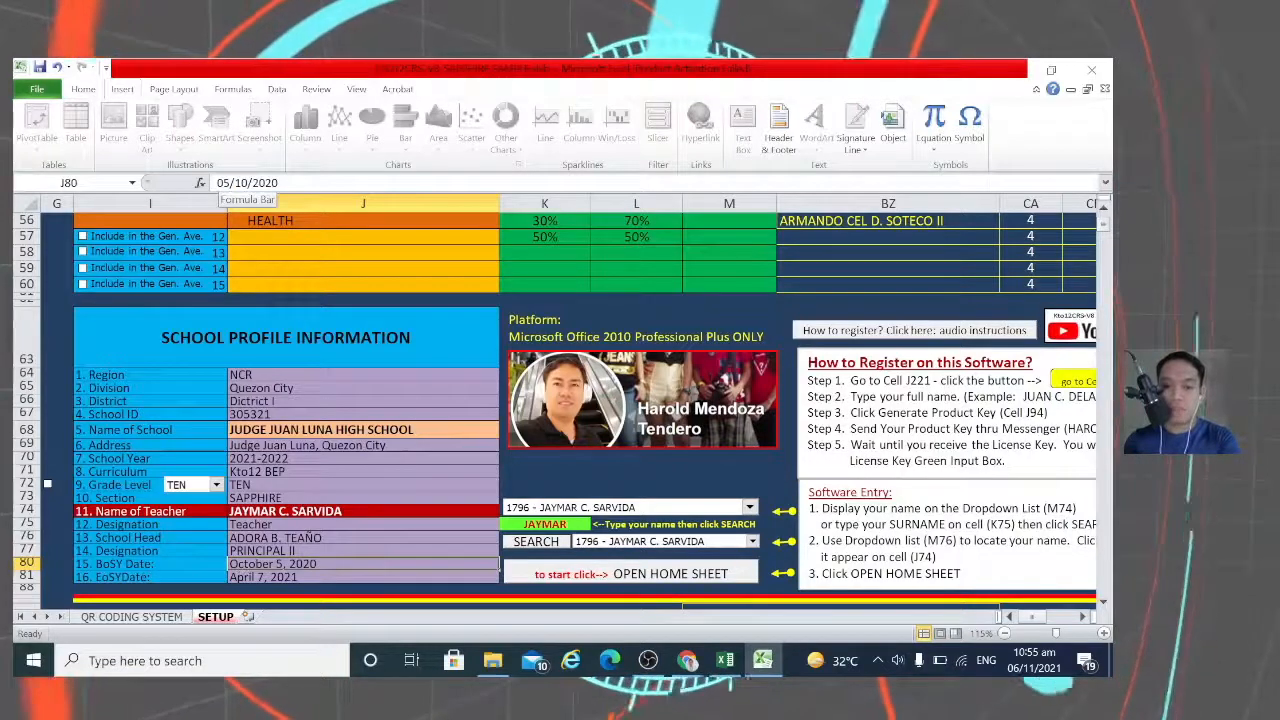
Step: Set the school year's start date to September 13, 2021 and end date to June 24, 2022
{"action": "left_click", "coordinate": [221, 183]}
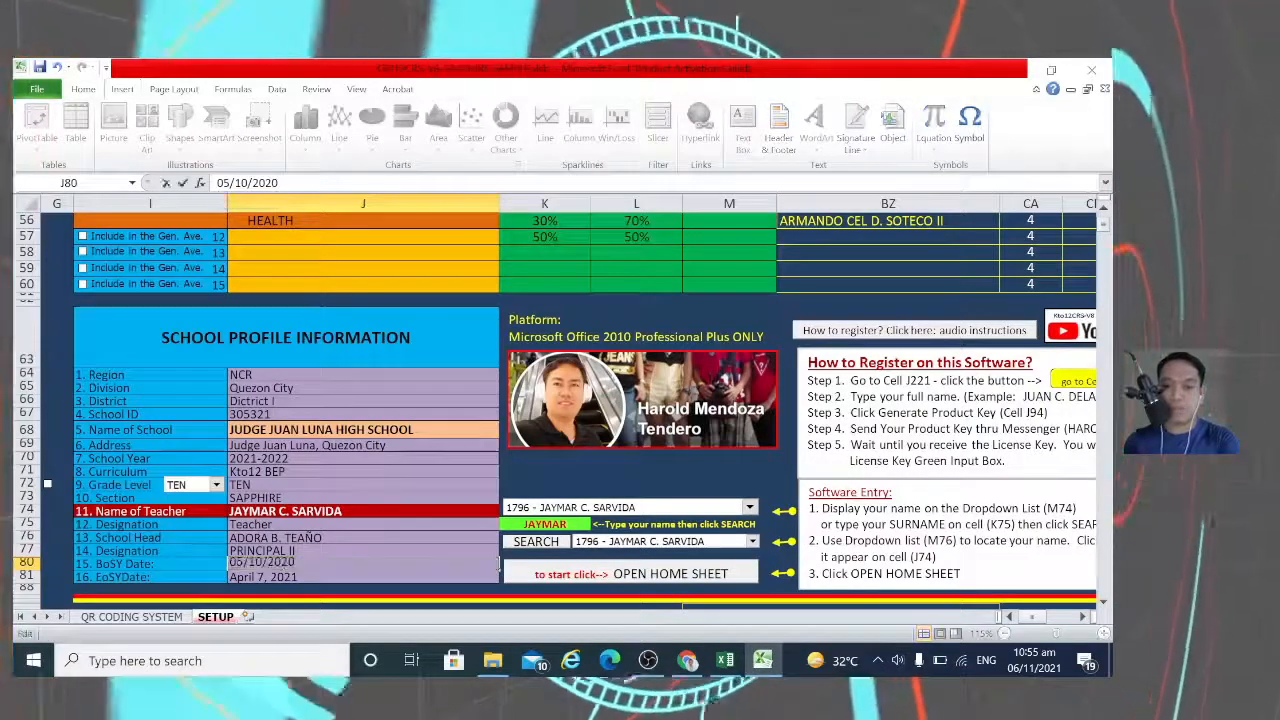
{"action": "key", "text": "BackSpace"}
{"action": "key", "text": "BackSpace"}
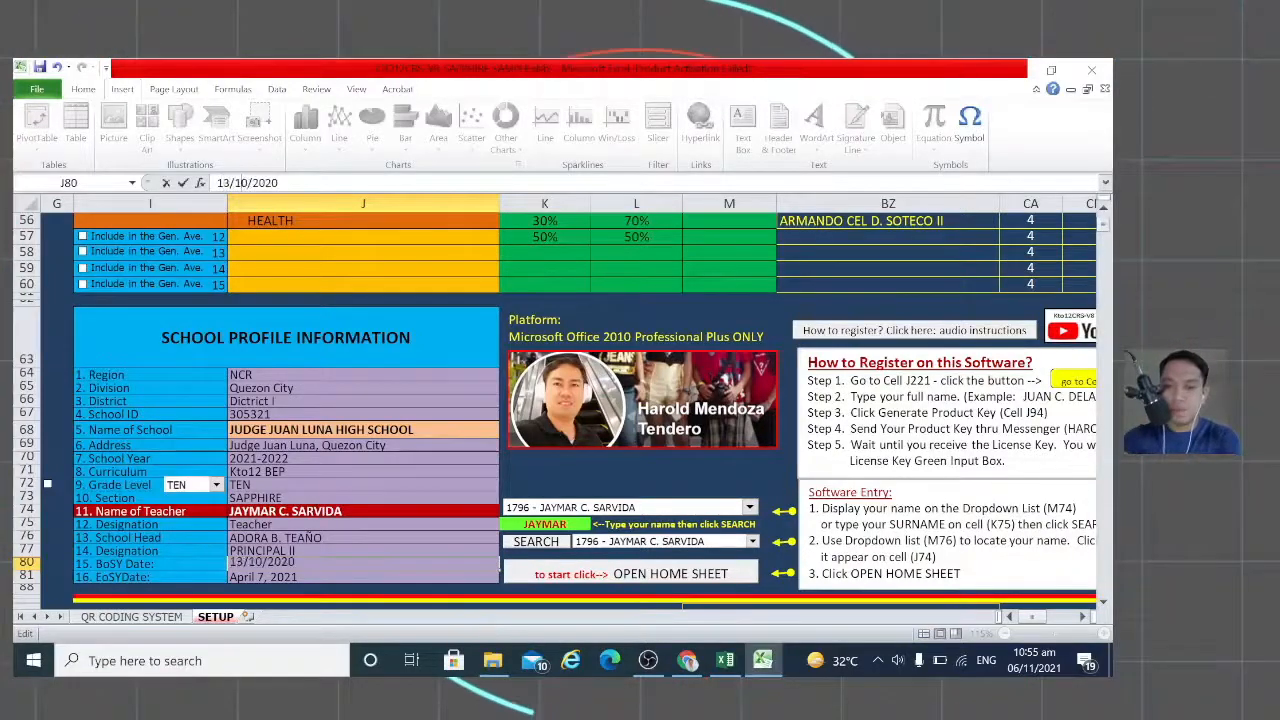
{"action": "key", "text": "BackSpace"}
{"action": "key", "text": "BackSpace"}
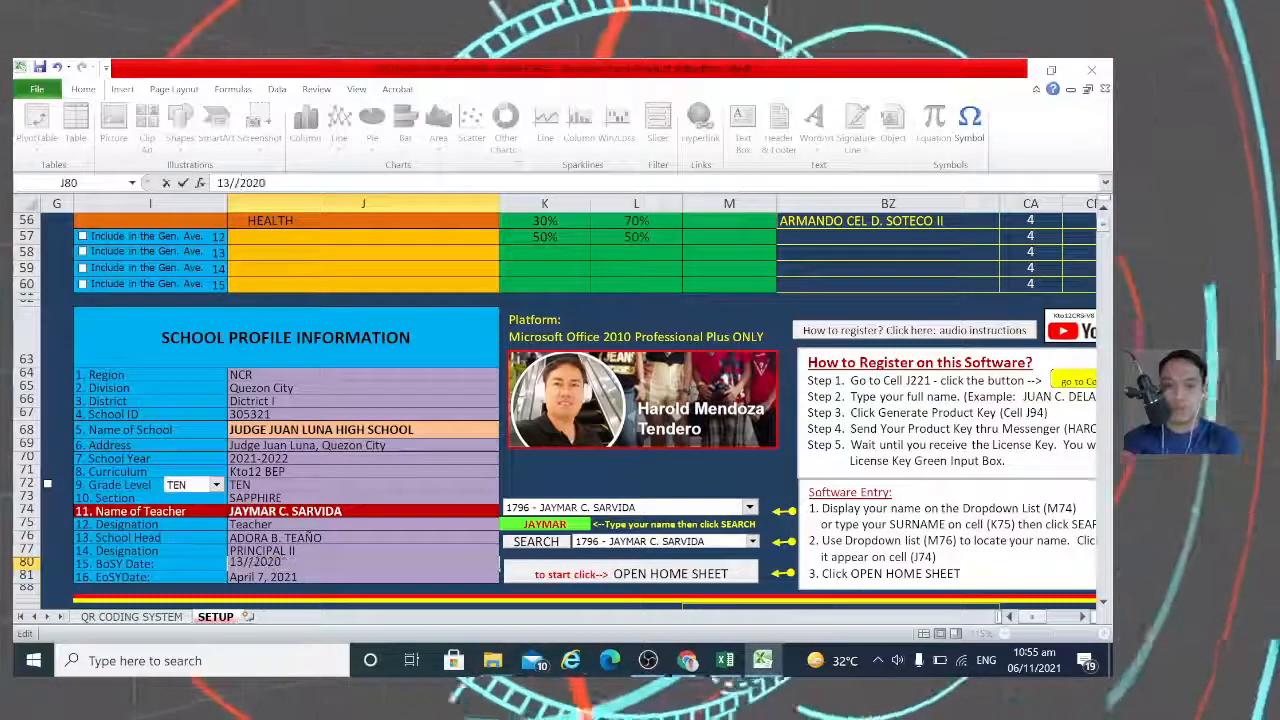
{"action": "type", "text": "09"}
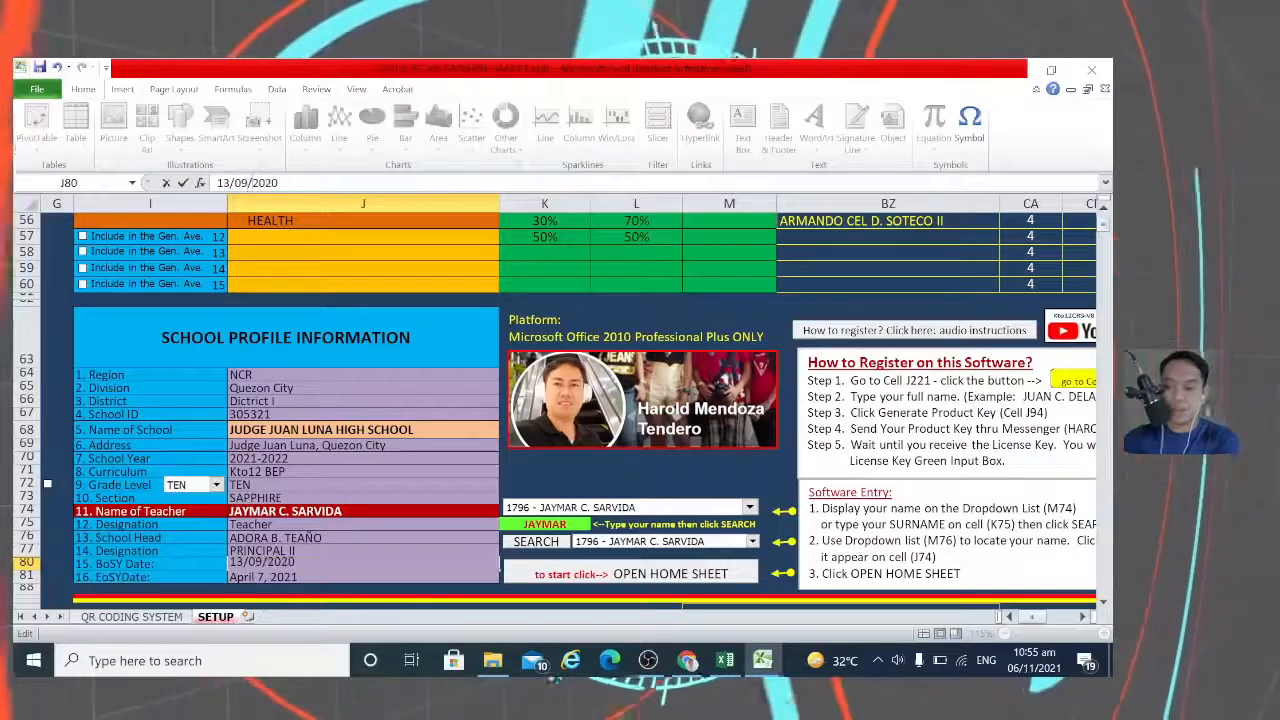
{"action": "key", "text": "BackSpace"}
{"action": "type", "text": "1"}
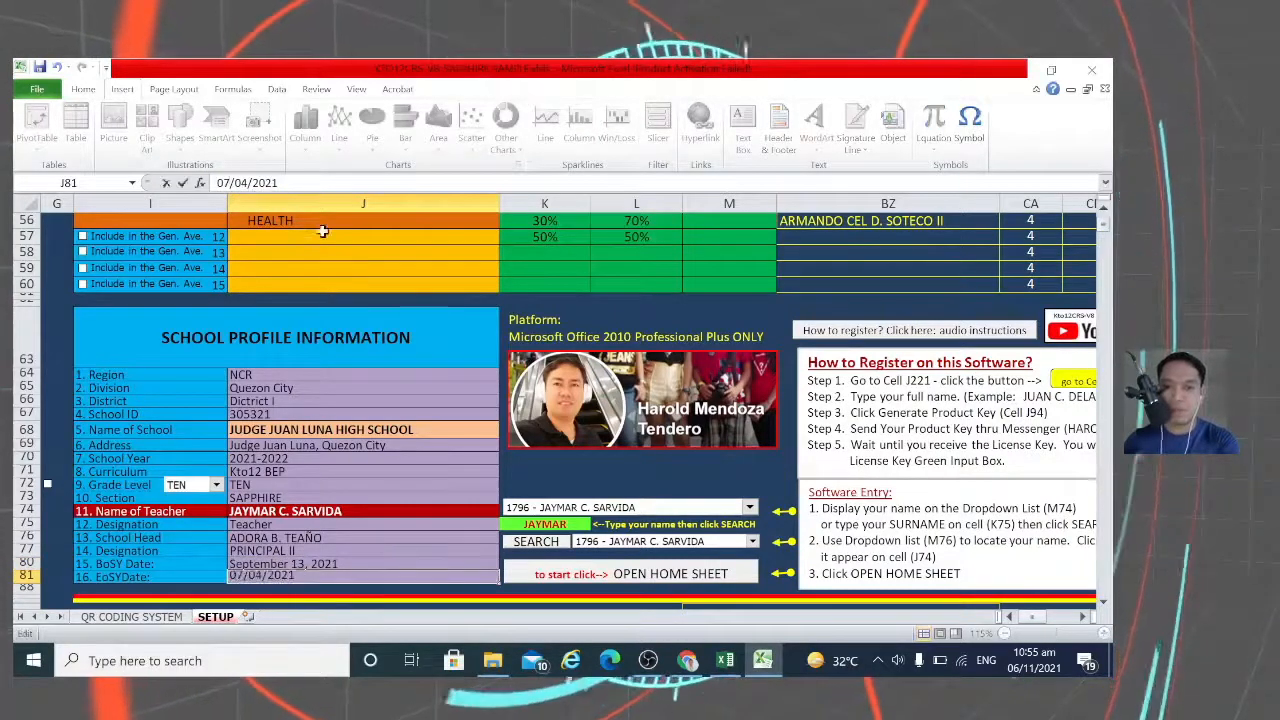
{"action": "key", "text": "BackSpace"}
{"action": "key", "text": "BackSpace"}
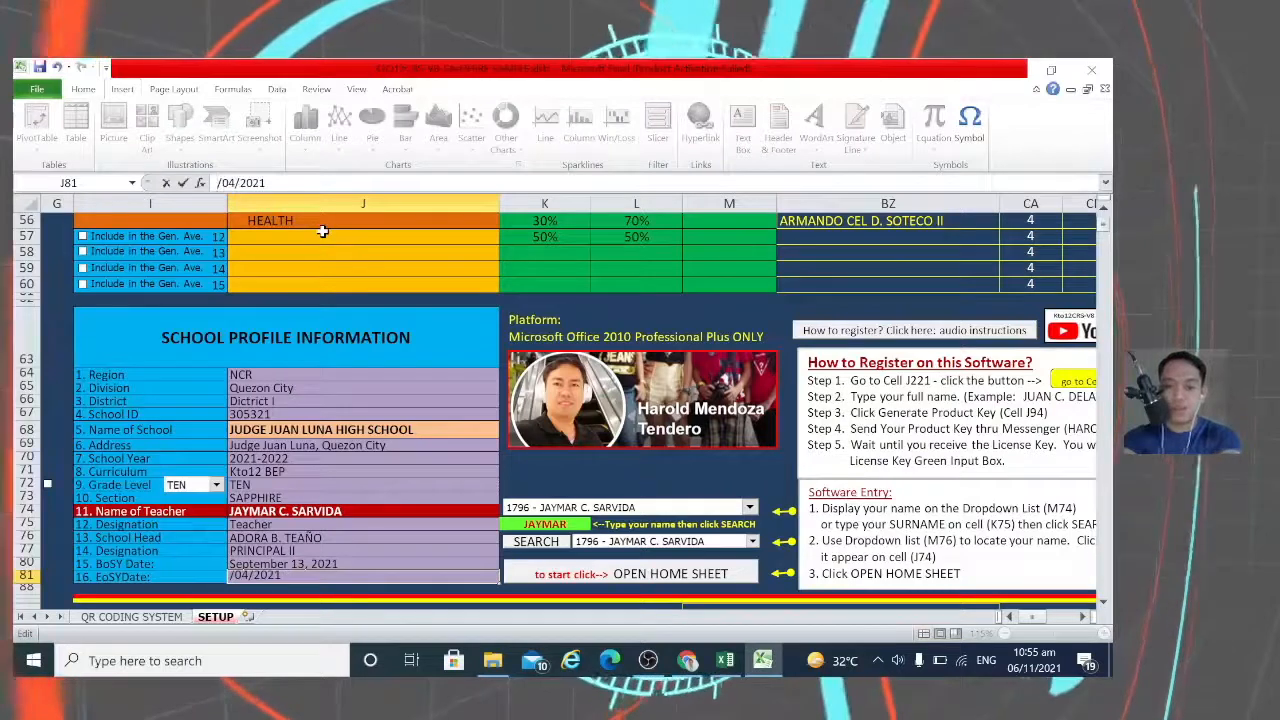
{"action": "type", "text": "24"}
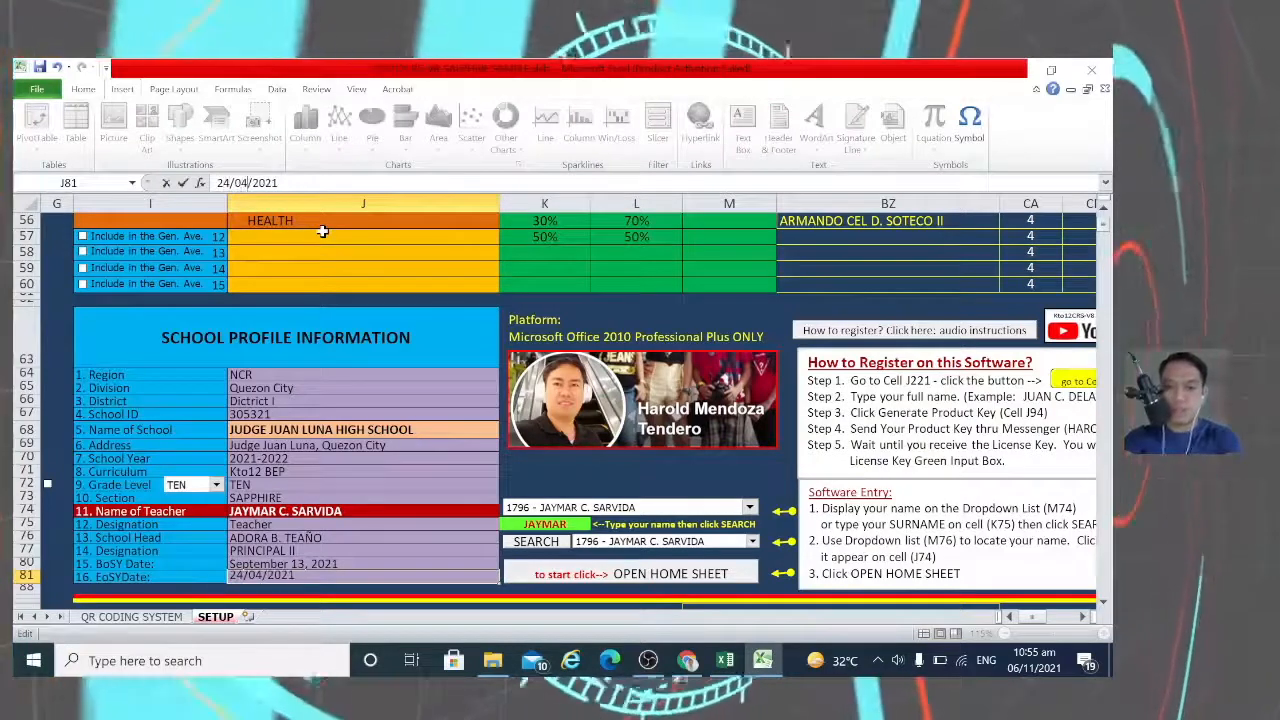
{"action": "key", "text": "Right"}
{"action": "key", "text": "Right"}
{"action": "key", "text": "Right"}
{"action": "key", "text": "BackSpace"}
{"action": "type", "text": "6"}
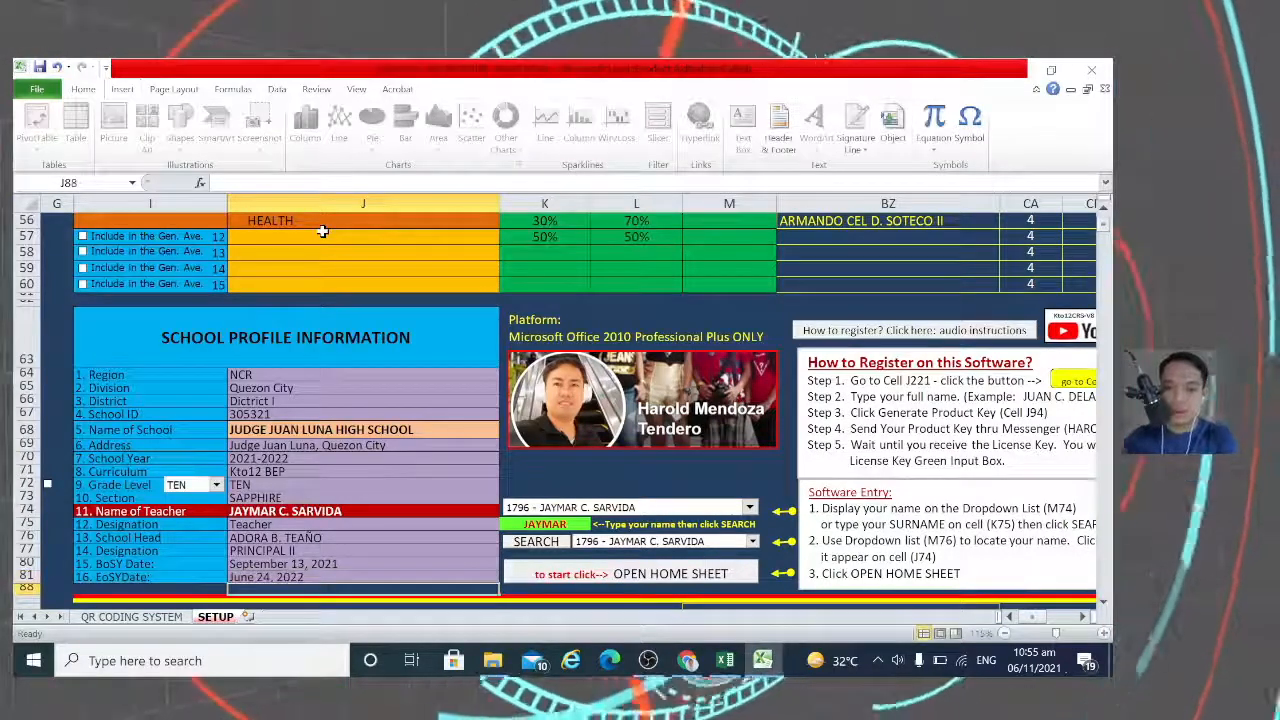
{"action": "key", "text": "Return"}
Step: Scroll down and open the register system's home sheet
{"action": "scroll", "coordinate": [337, 335], "scroll_direction": "down", "scroll_amount": 1}
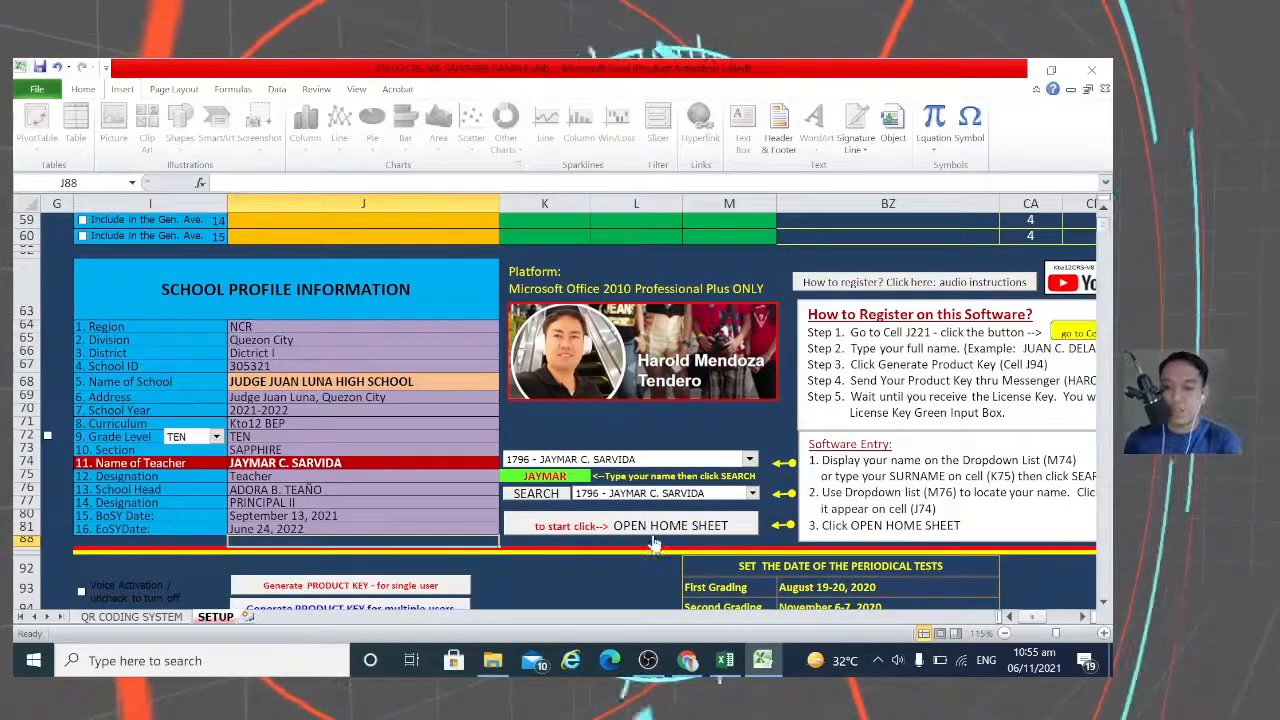
{"action": "scroll", "coordinate": [659, 537], "scroll_direction": "down", "scroll_amount": 1}
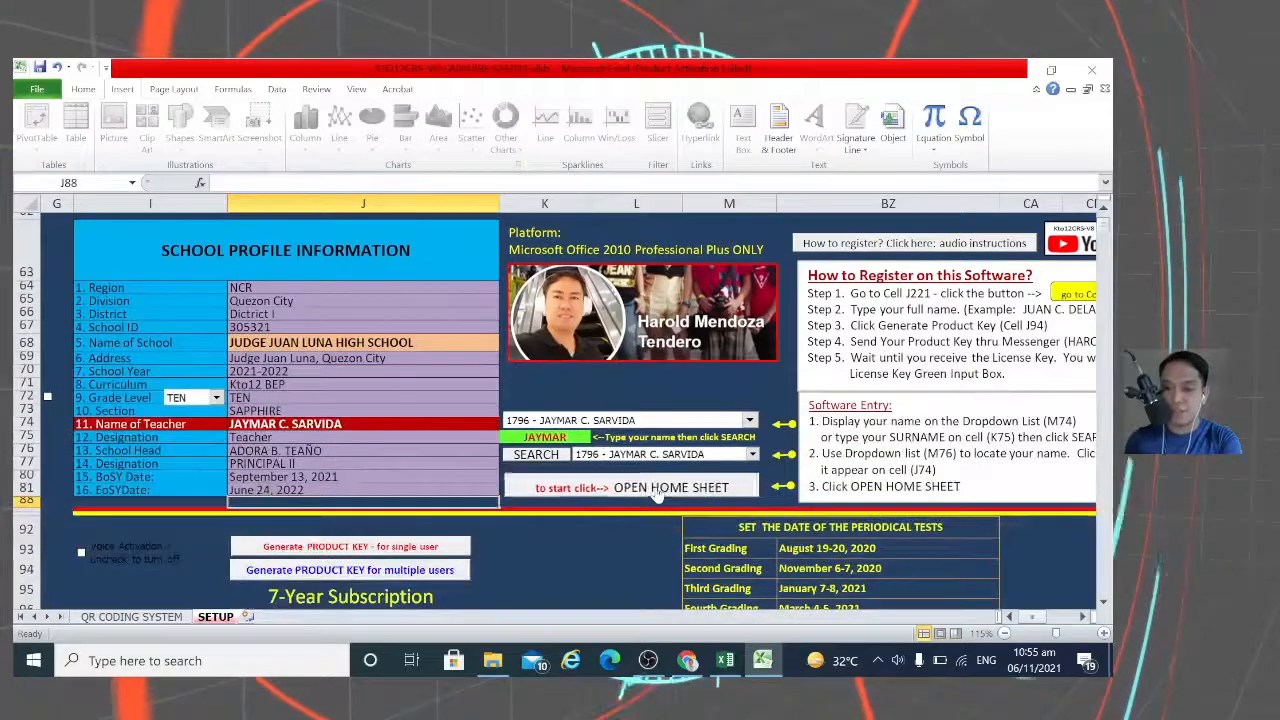
{"action": "left_click", "coordinate": [656, 490]}
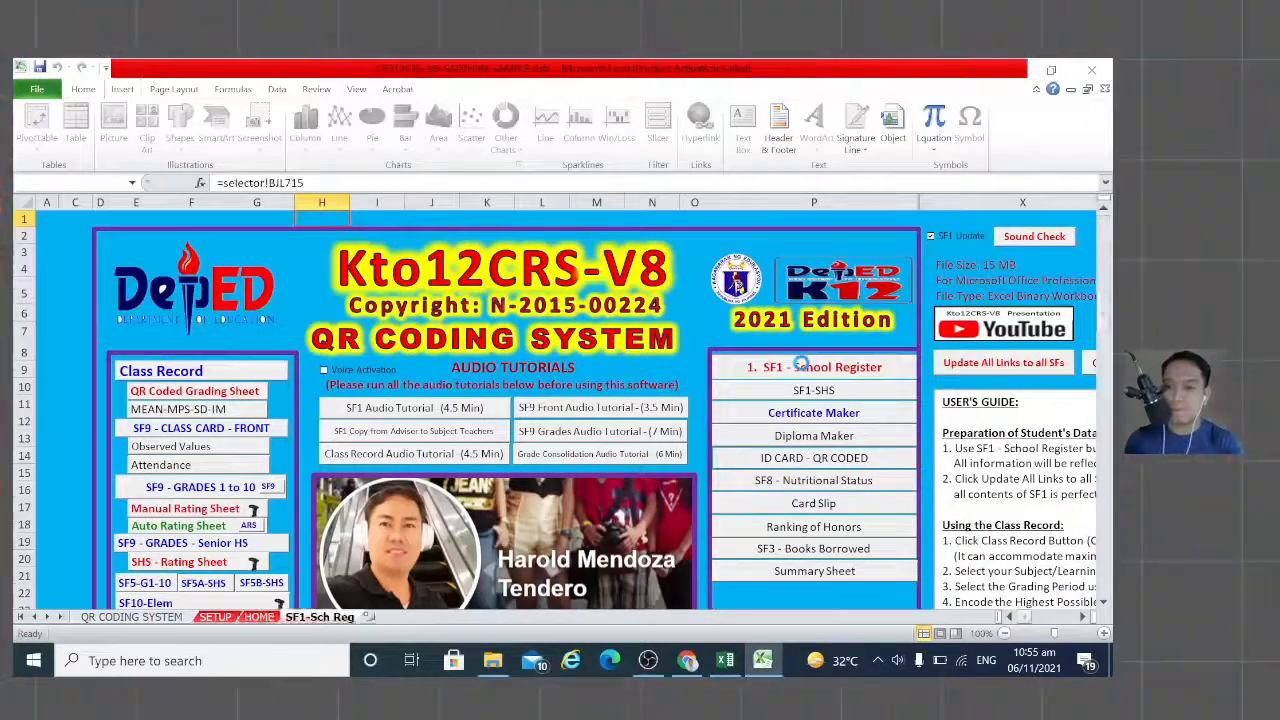
Step: Open the '1. SF1 - School Register' sheet from the HOME sheet
{"action": "left_click", "coordinate": [800, 368]}
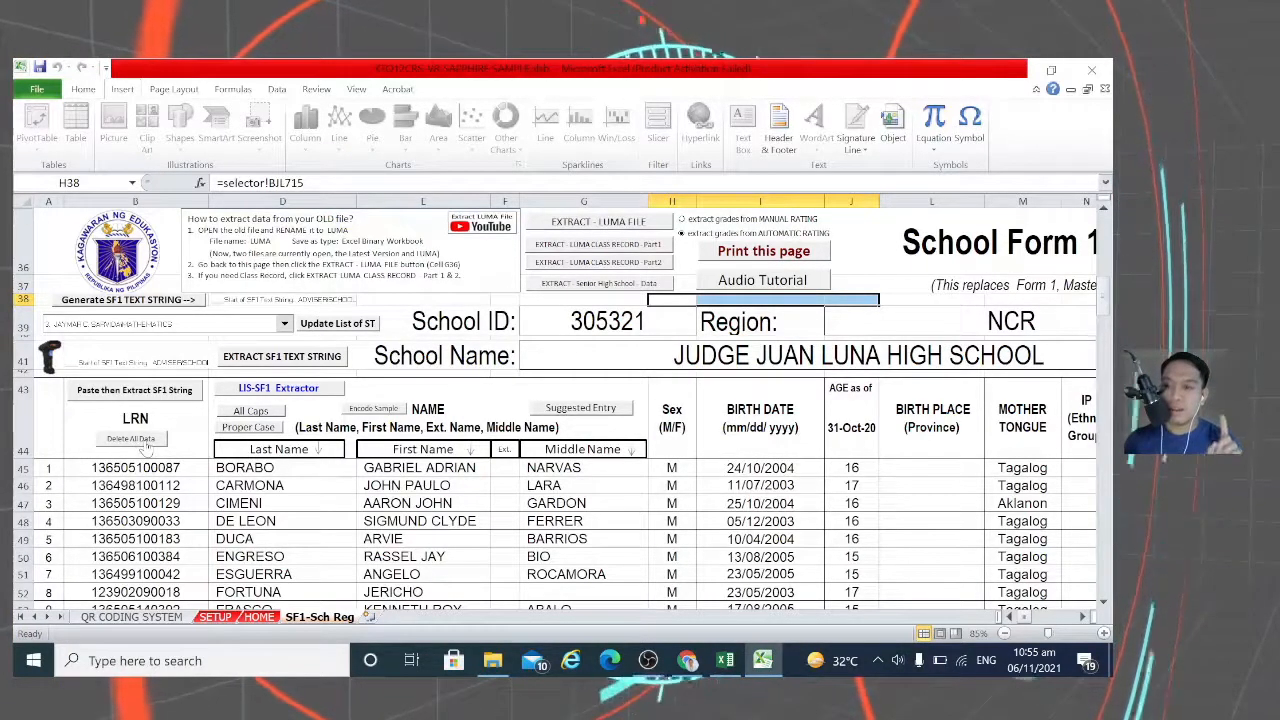
Step: Delete all sample student data from SF1-Sch Reg, then open the LIS-SF1 Extractor sheet
{"action": "left_click", "coordinate": [140, 441]}
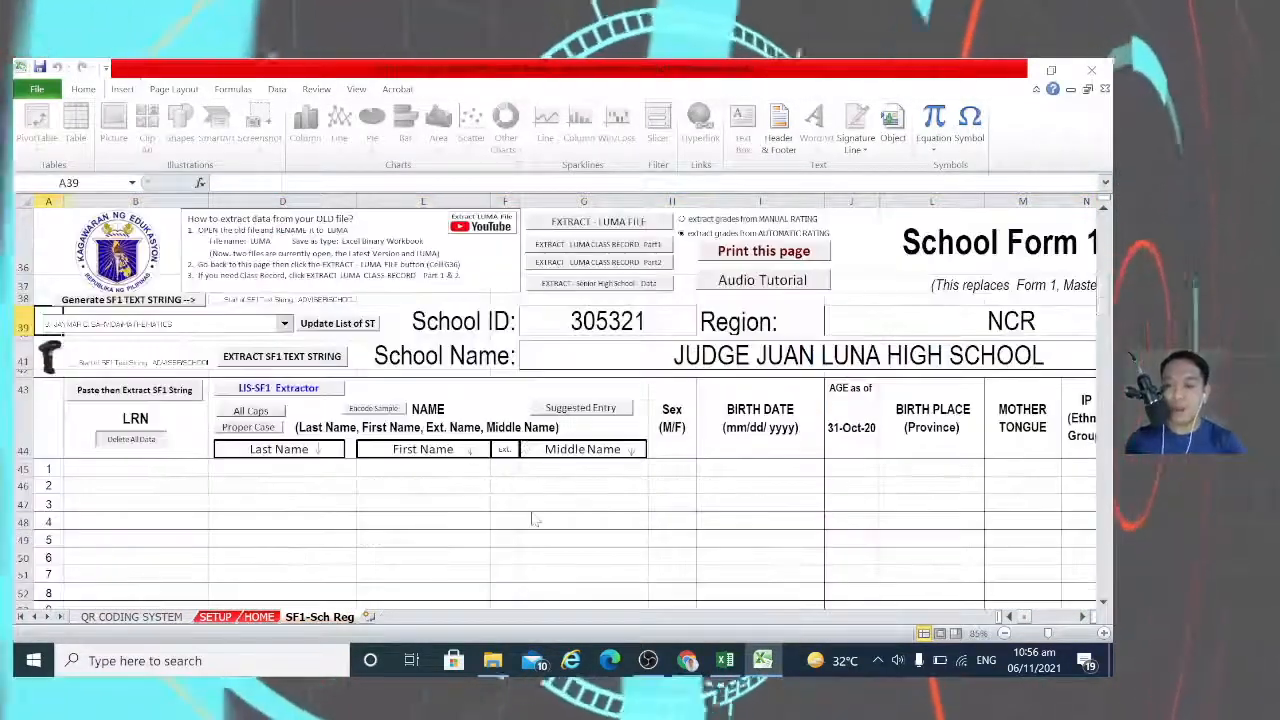
{"action": "scroll", "coordinate": [314, 500], "scroll_direction": "down", "scroll_amount": 1}
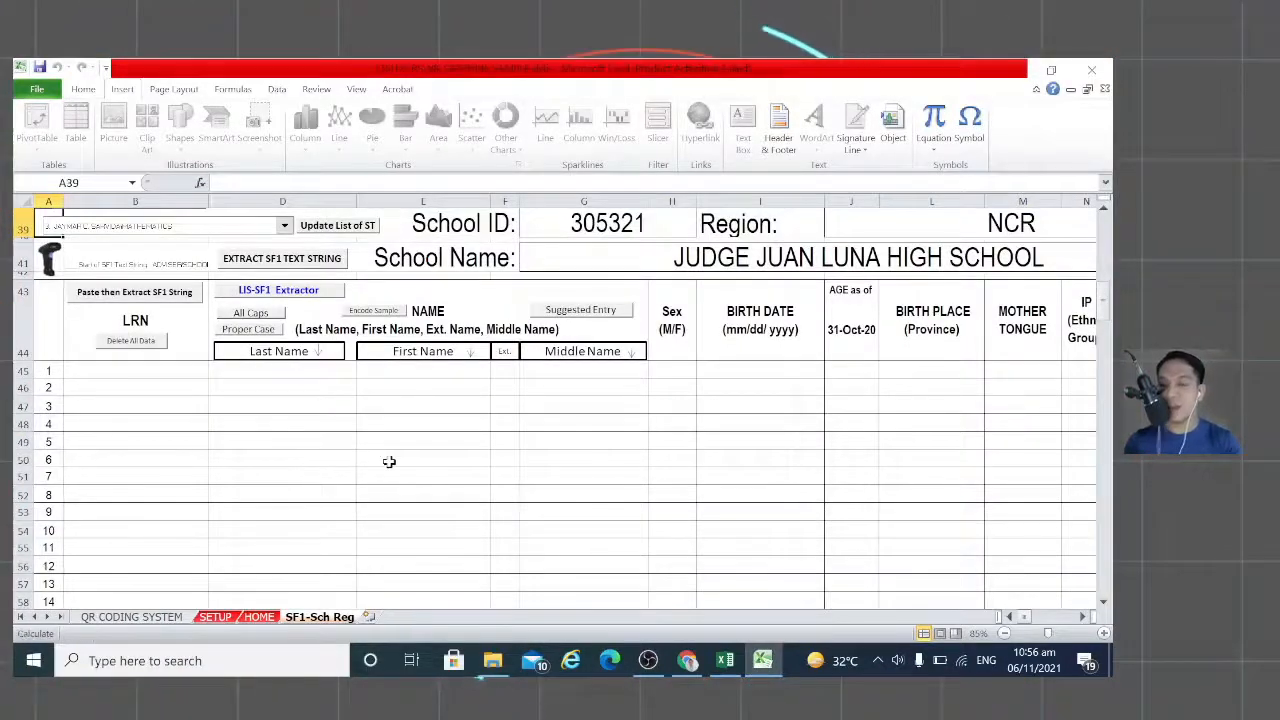
{"action": "scroll", "coordinate": [437, 480], "scroll_direction": "up", "scroll_amount": 1}
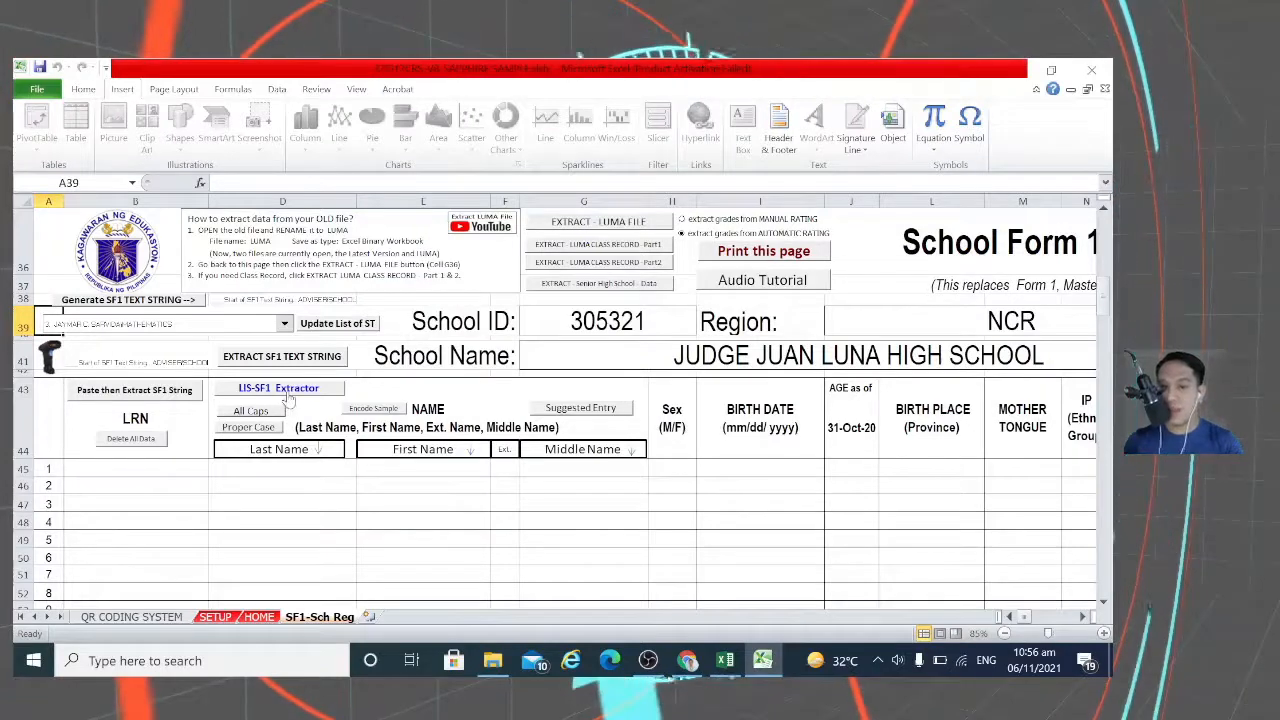
{"action": "left_click", "coordinate": [287, 393]}
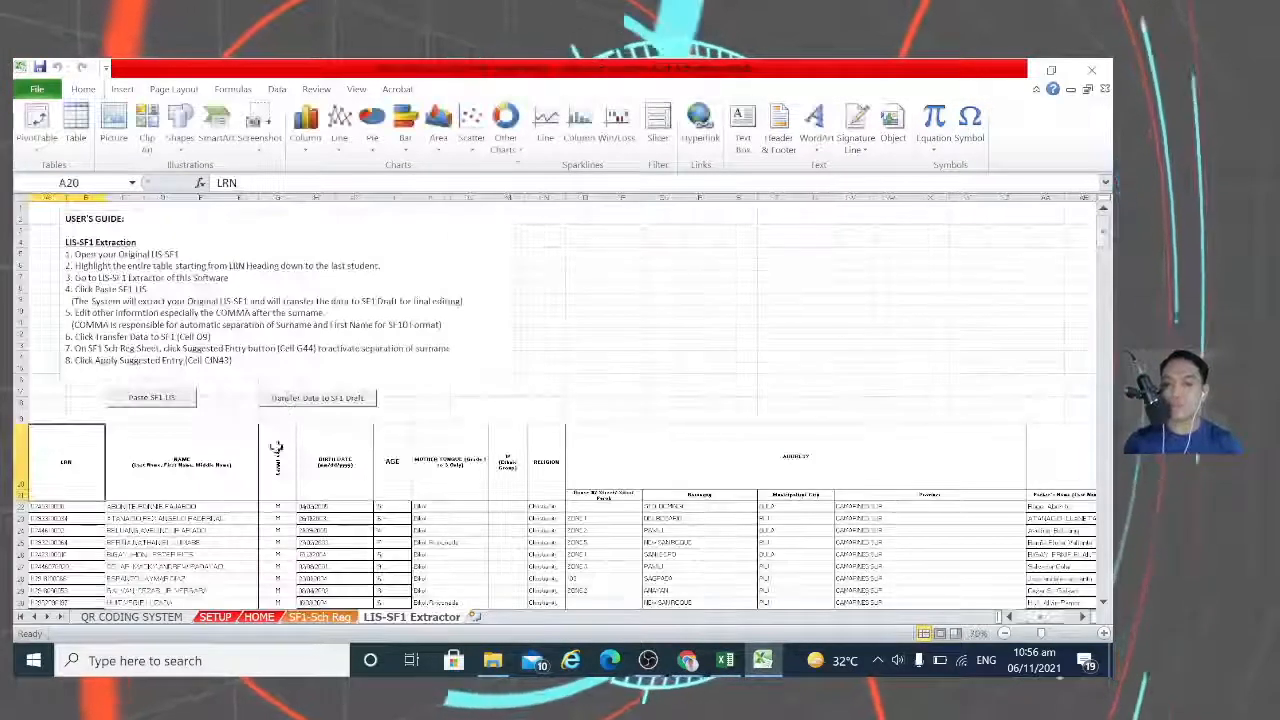
{"action": "scroll", "coordinate": [560, 560], "scroll_direction": "down", "scroll_amount": 1}
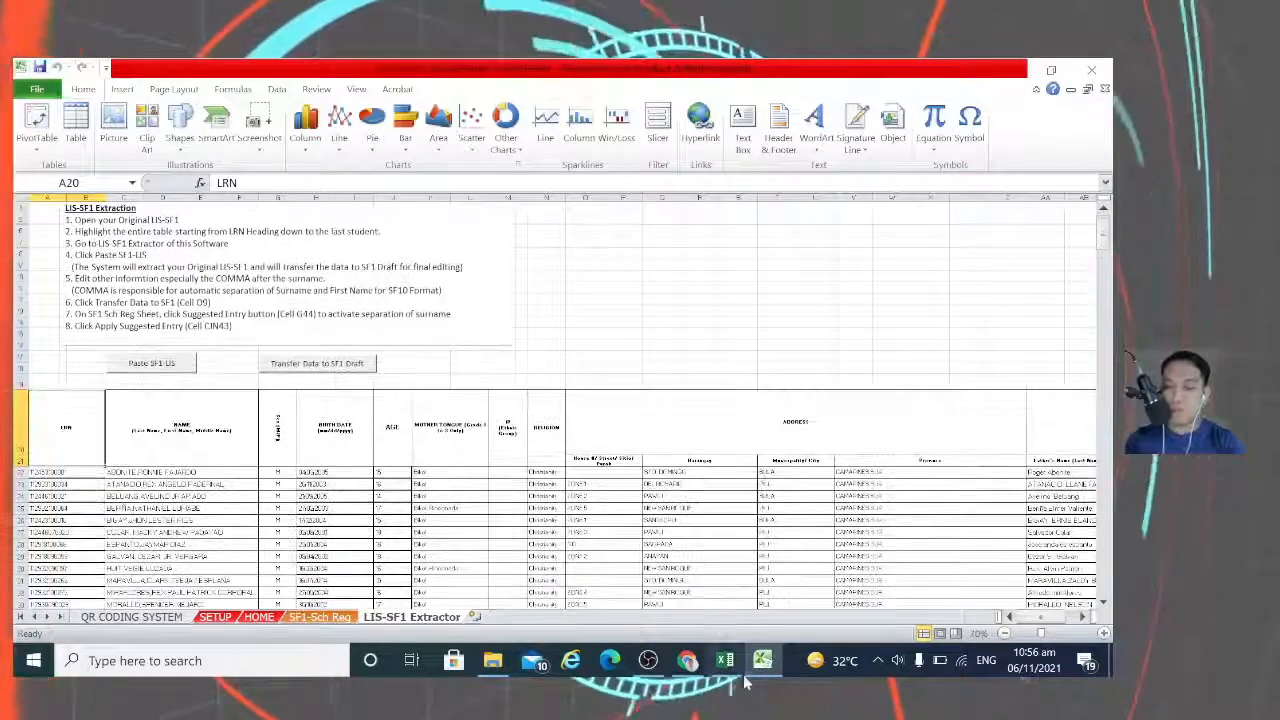
Step: Copy the SF1_2021 register table from the LRN header to the last student, then return to the extractor
{"action": "mouse_move", "coordinate": [735, 673]}
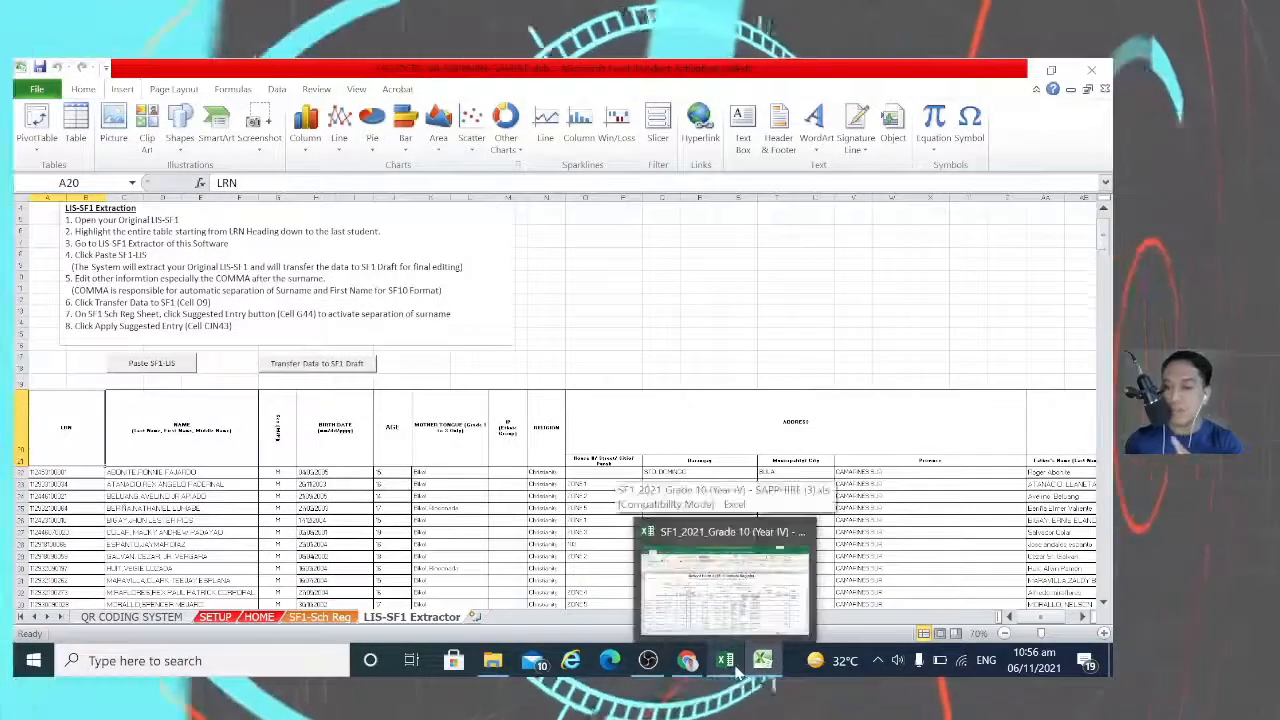
{"action": "left_click", "coordinate": [725, 590]}
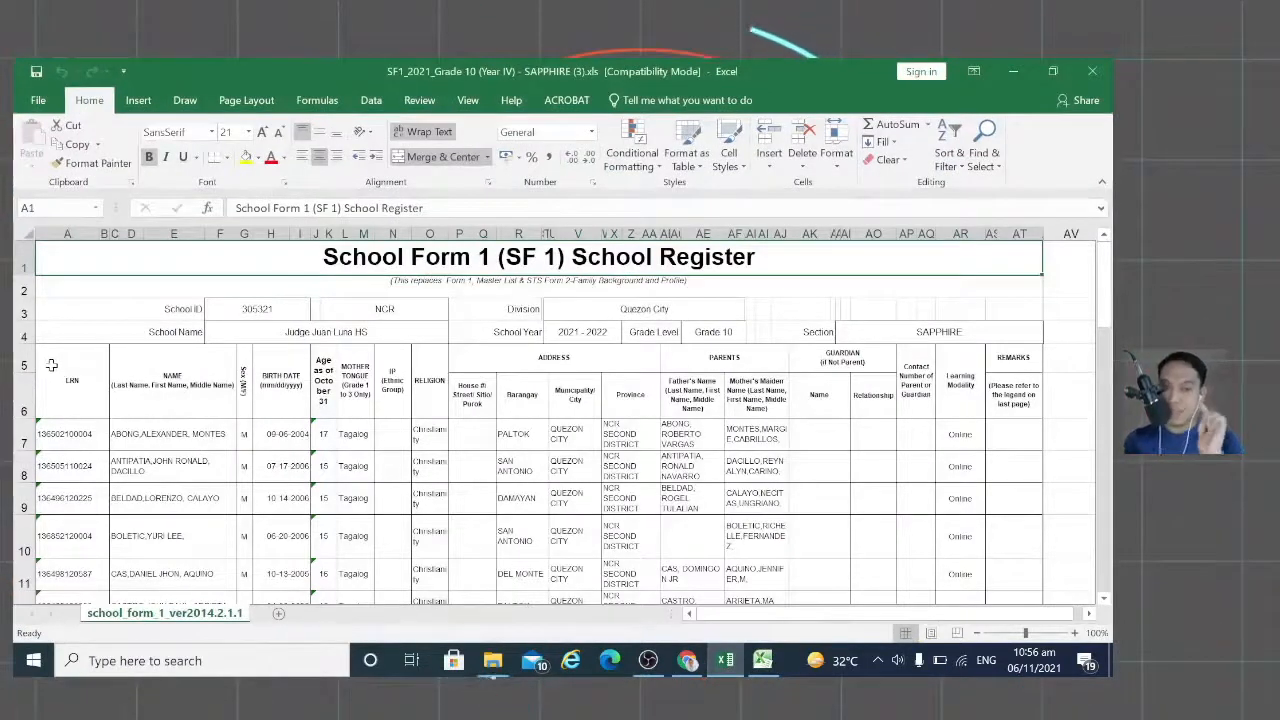
{"action": "left_click", "coordinate": [51, 365]}
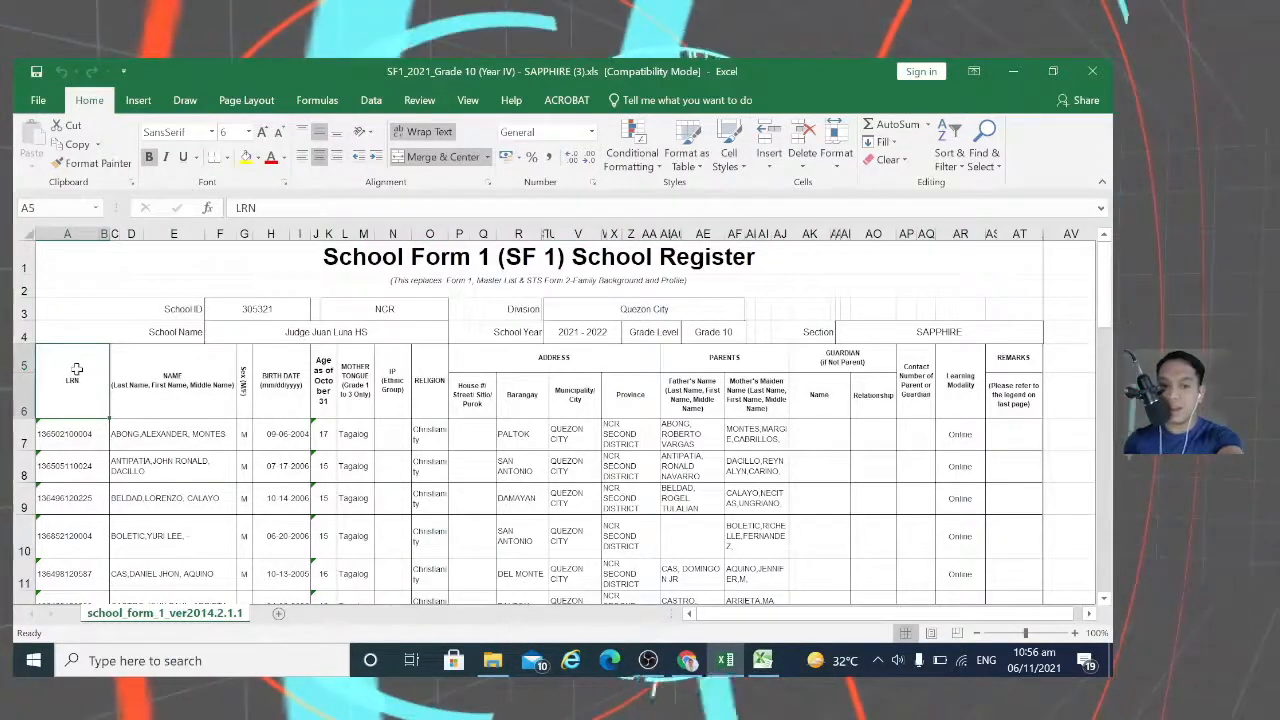
{"action": "left_click_drag", "start_coordinate": [88, 370], "coordinate": [1013, 401]}
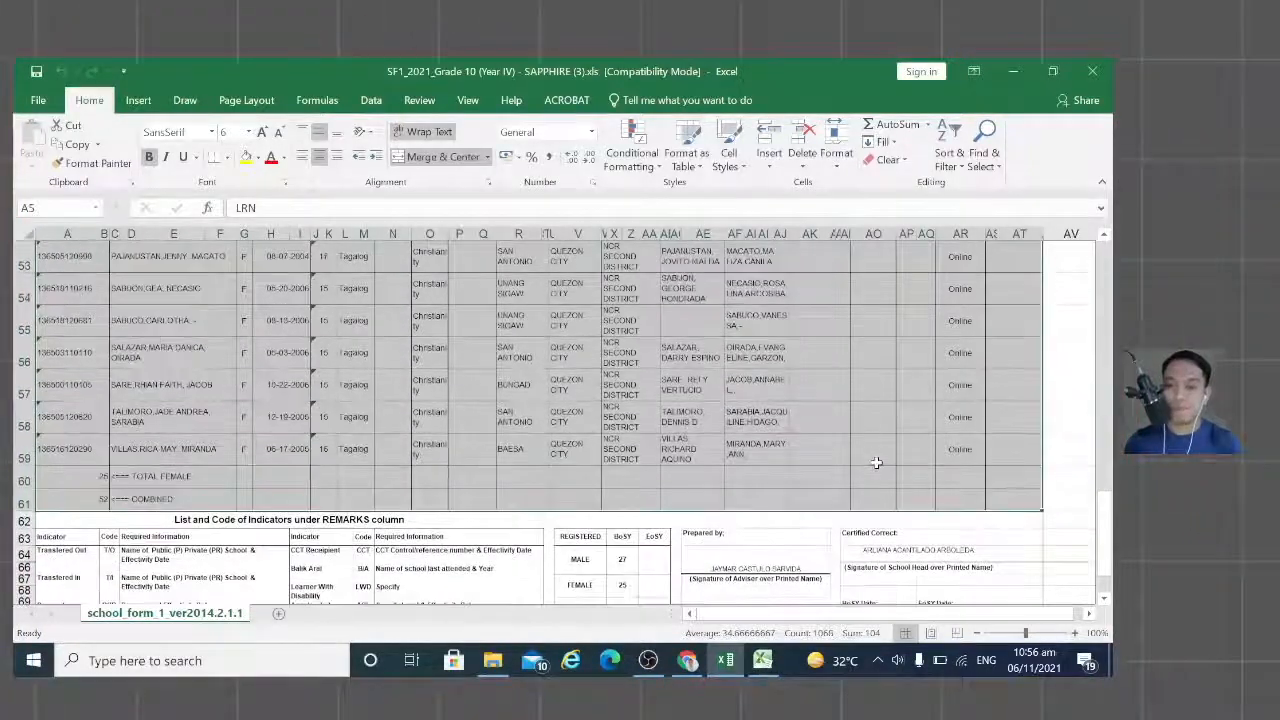
{"action": "scroll", "coordinate": [724, 376], "scroll_direction": "up", "scroll_amount": 13}
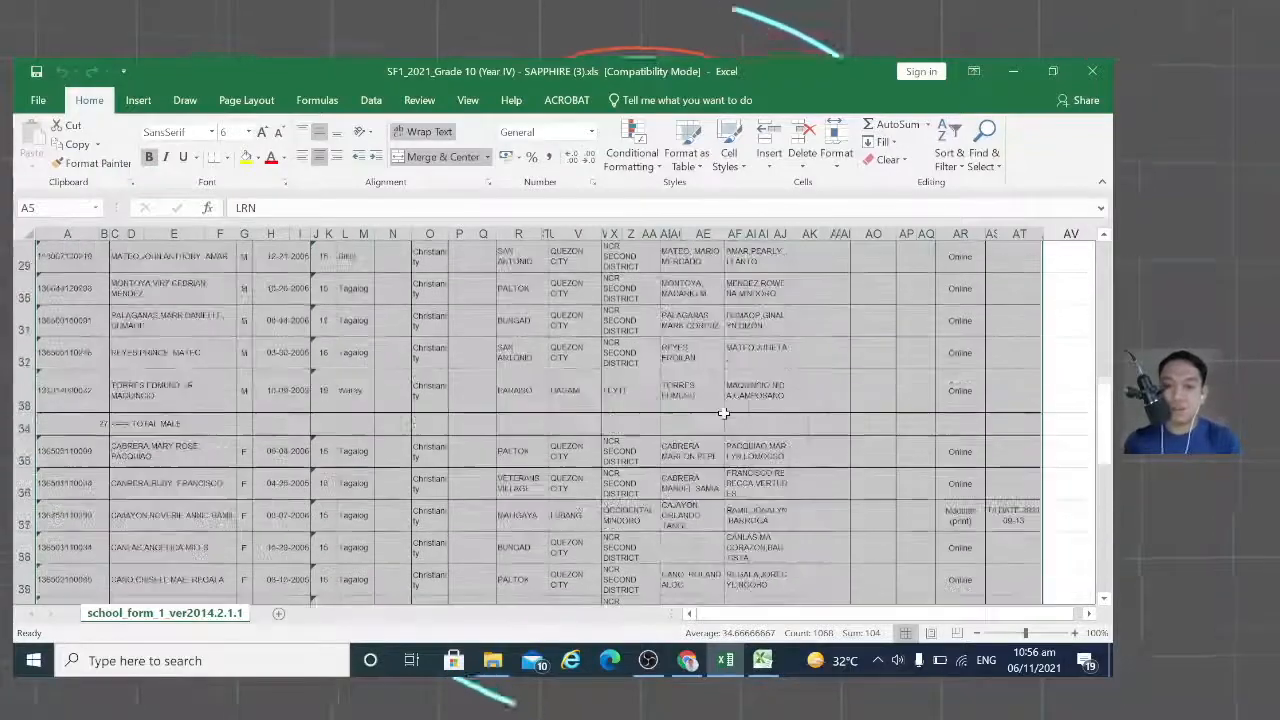
{"action": "scroll", "coordinate": [724, 413], "scroll_direction": "up", "scroll_amount": 5}
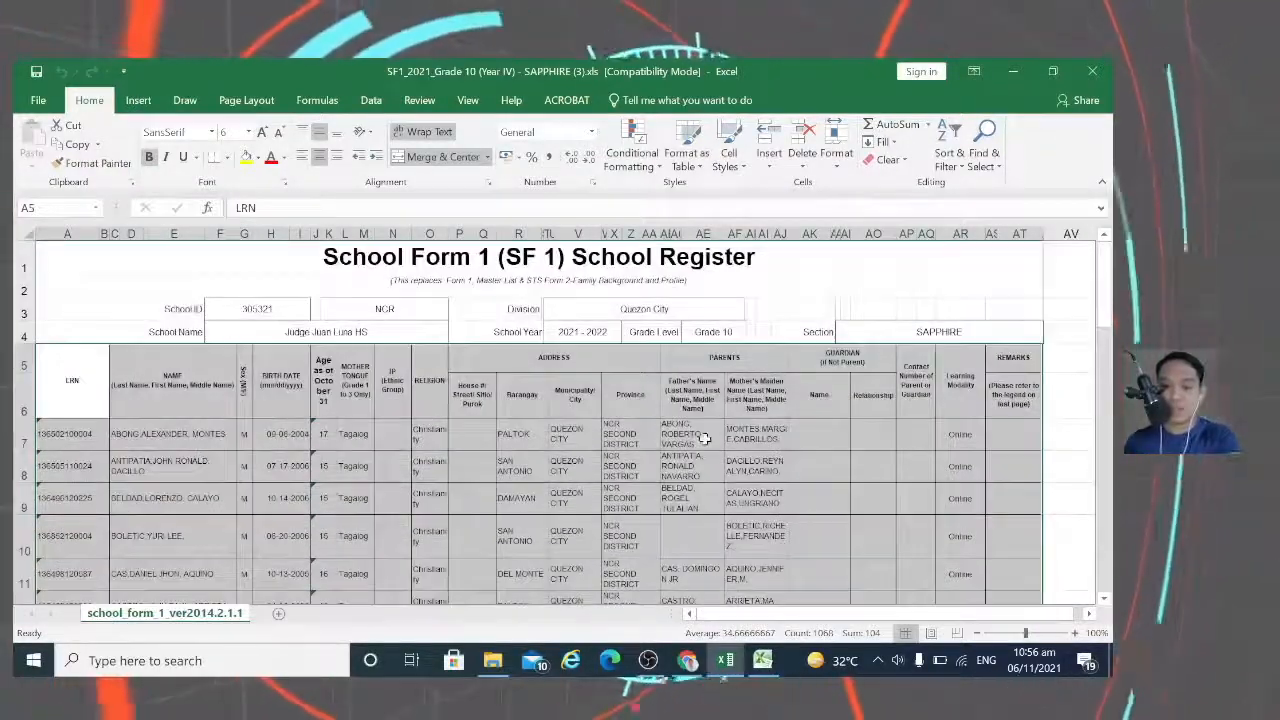
{"action": "key", "text": "ctrl+c"}
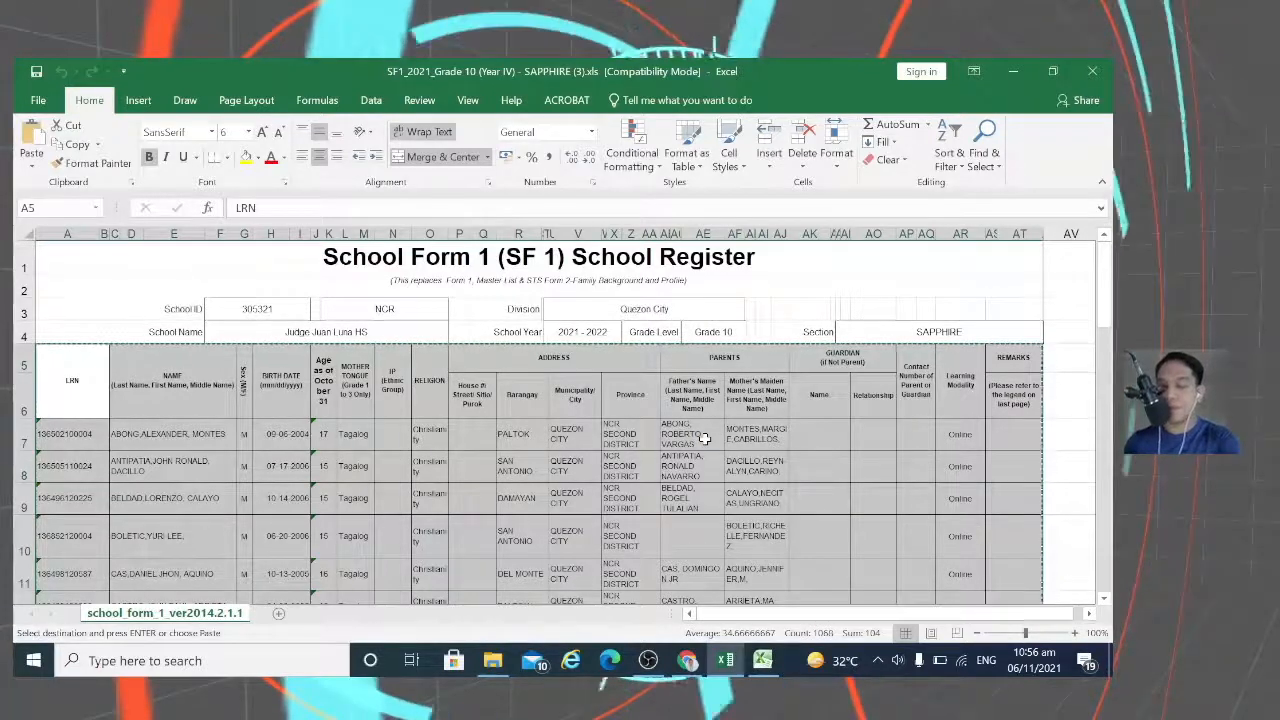
{"action": "left_click", "coordinate": [760, 664]}
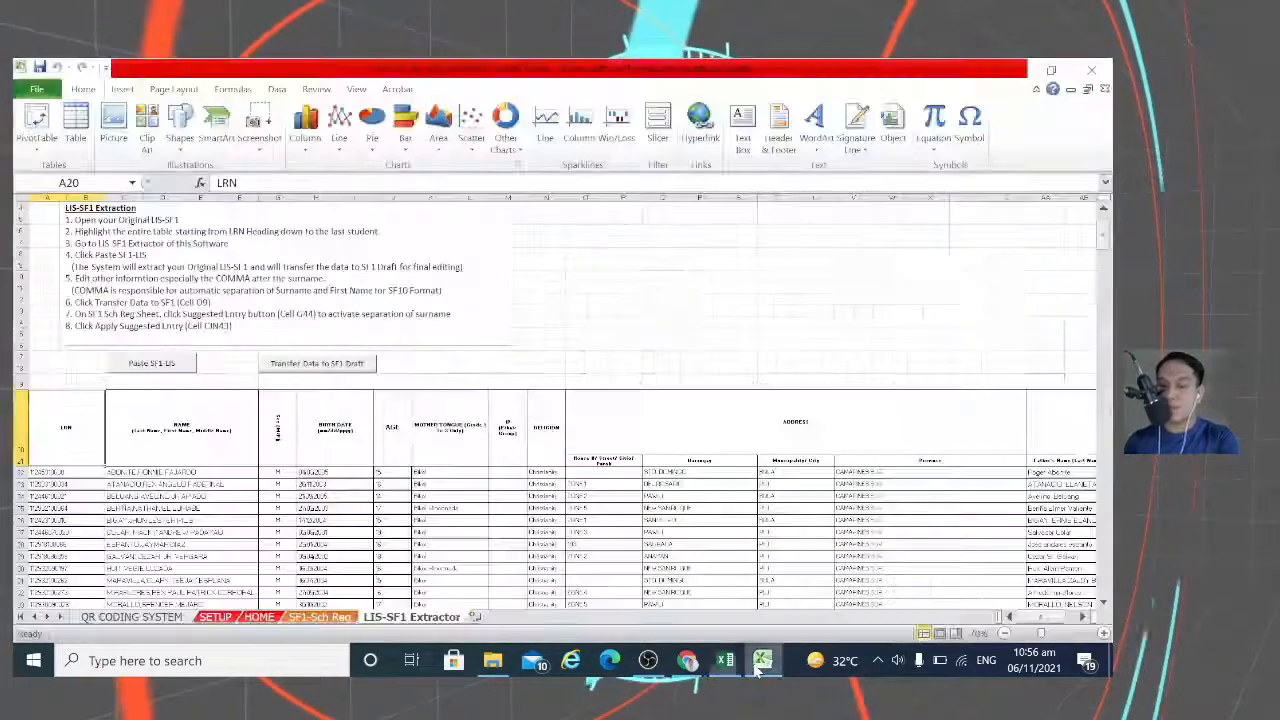
Step: Import the copied LIS register into DRAFT-SF1 using Paste SF1-LIS
{"action": "left_click", "coordinate": [152, 365]}
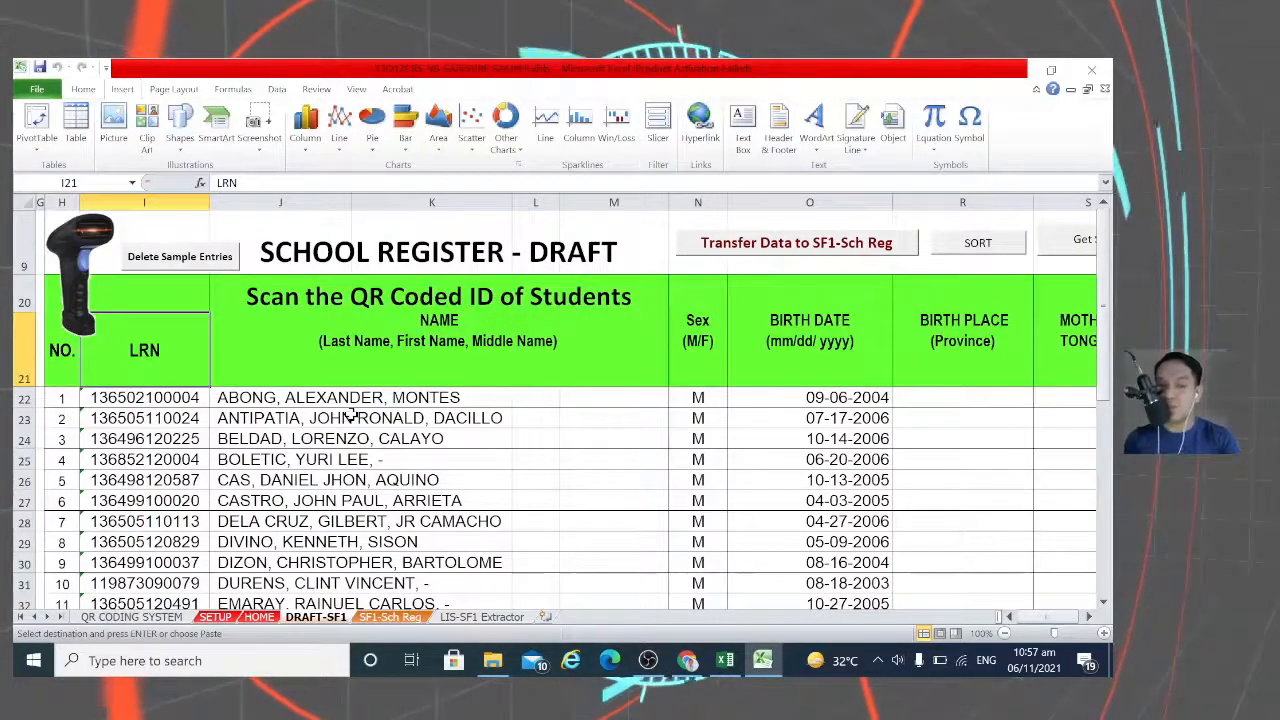
Step: Delete the '<=== TOTAL MALE' label row below the male students
{"action": "scroll", "coordinate": [350, 413], "scroll_direction": "down", "scroll_amount": 4}
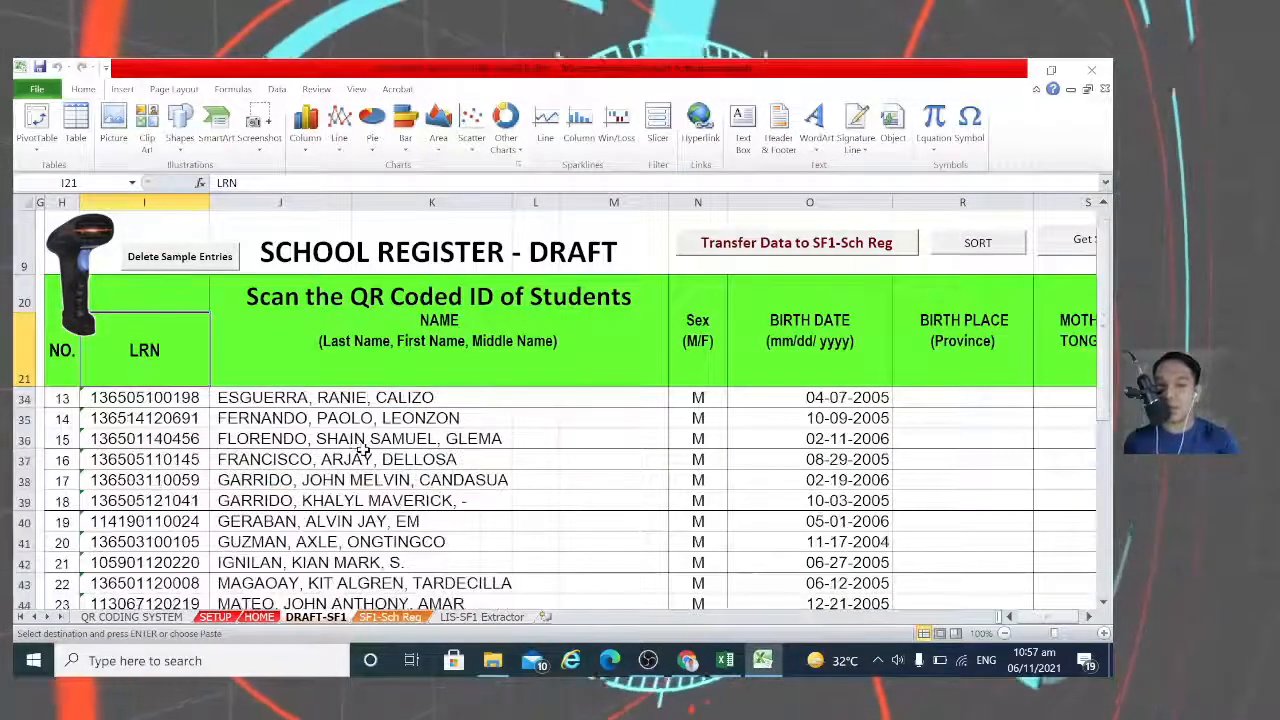
{"action": "scroll", "coordinate": [362, 450], "scroll_direction": "down", "scroll_amount": 2}
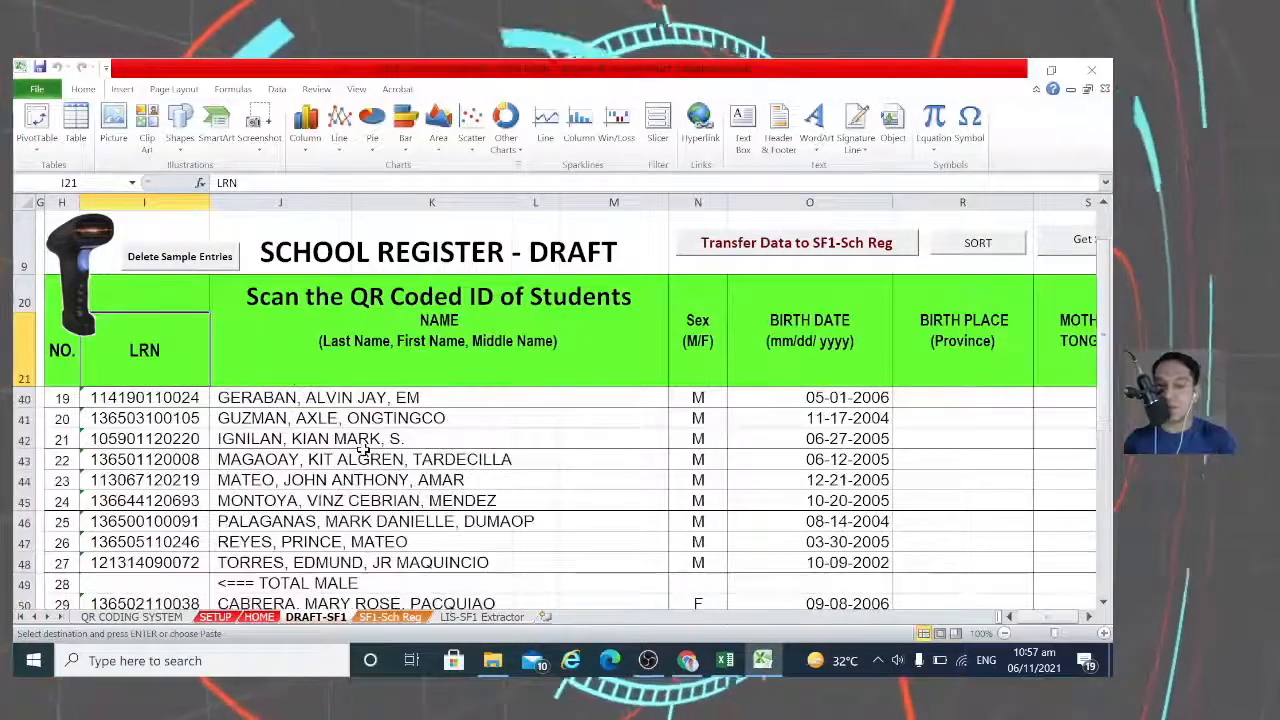
{"action": "scroll", "coordinate": [362, 450], "scroll_direction": "down", "scroll_amount": 4}
{"action": "scroll", "coordinate": [364, 450], "scroll_direction": "up", "scroll_amount": 2}
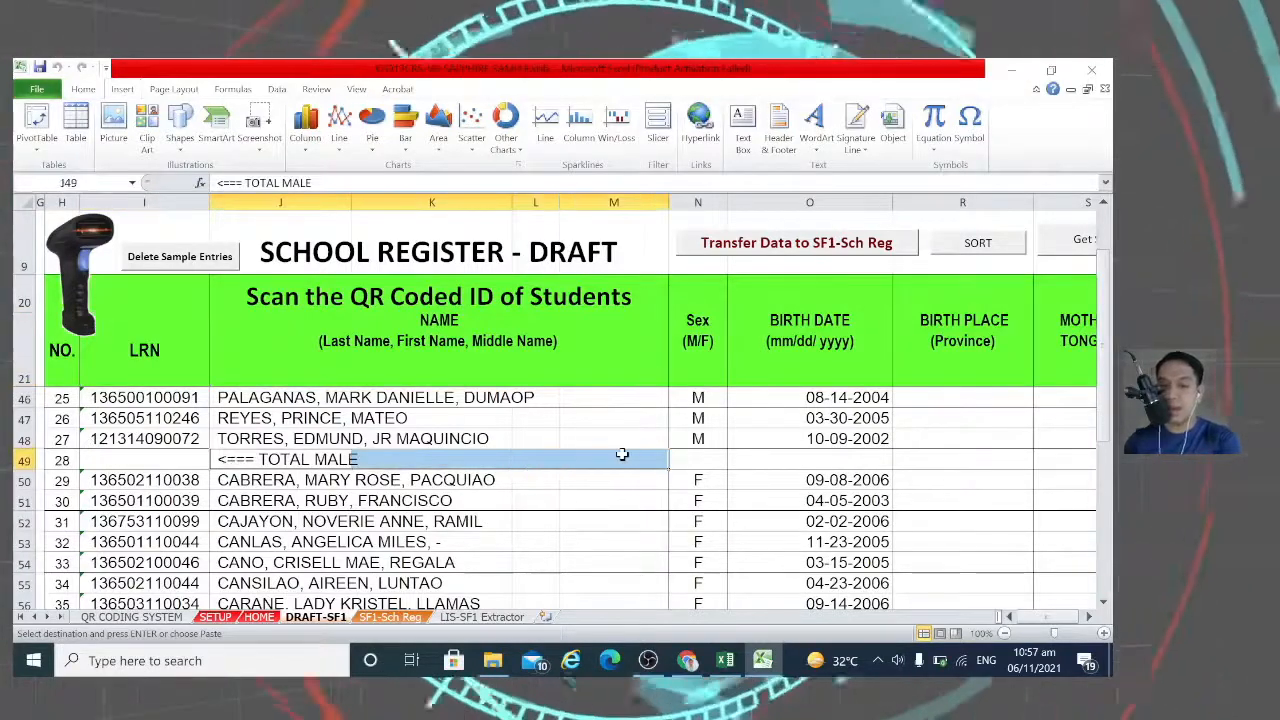
{"action": "key", "text": "Delete"}
Step: Clear the TOTAL FEMALE and COMBINED labels below student 53
{"action": "scroll", "coordinate": [460, 520], "scroll_direction": "down", "scroll_amount": 1}
{"action": "scroll", "coordinate": [460, 520], "scroll_direction": "down", "scroll_amount": 10}
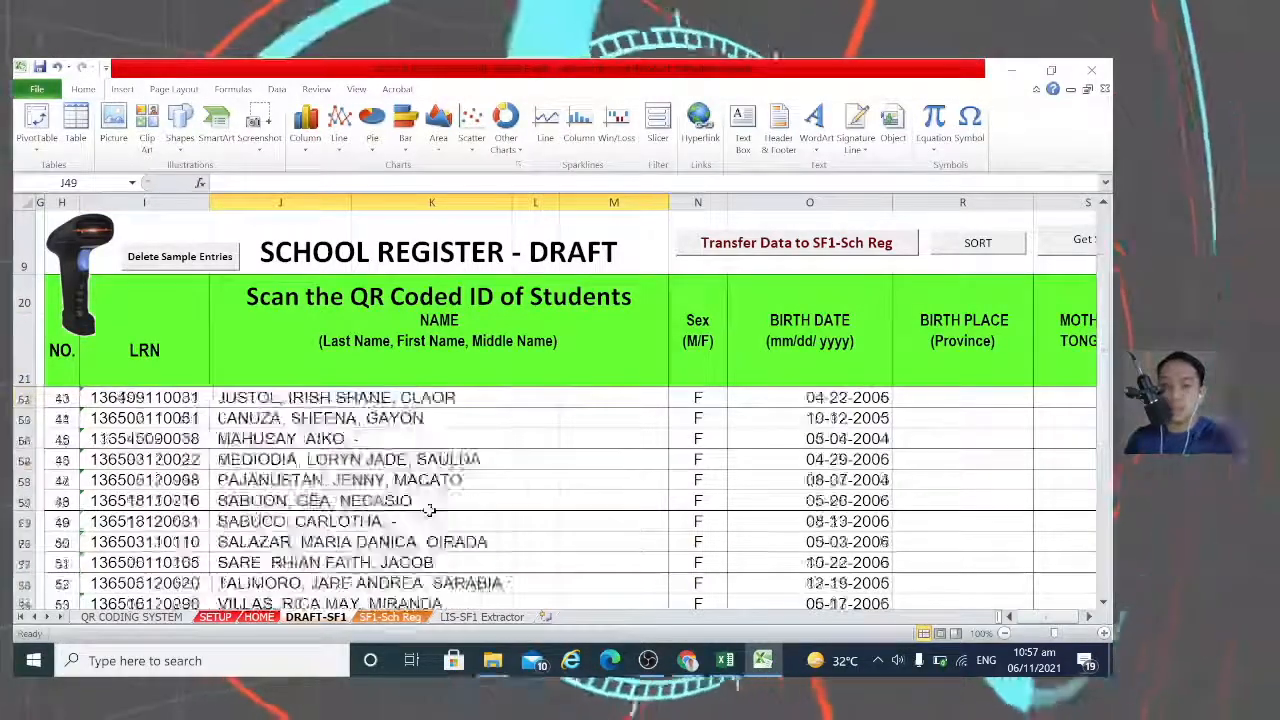
{"action": "scroll", "coordinate": [423, 514], "scroll_direction": "up", "scroll_amount": 2}
{"action": "left_click_drag", "start_coordinate": [221, 501], "coordinate": [612, 515]}
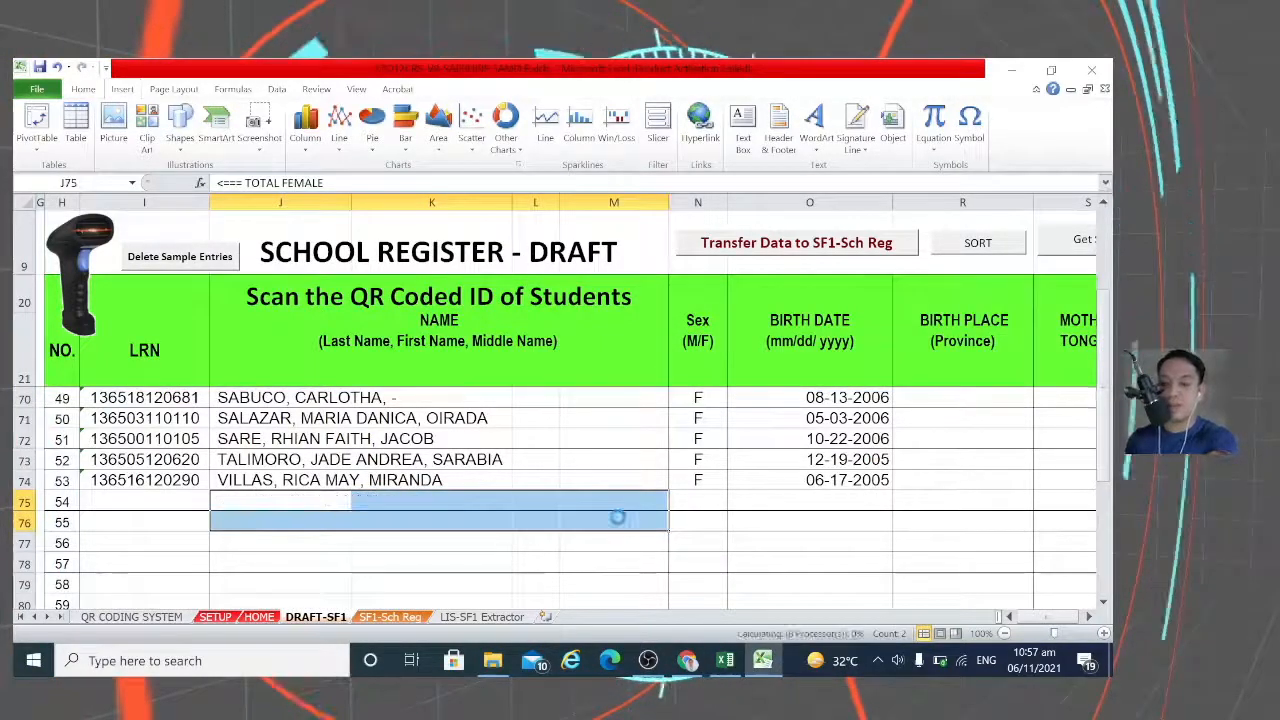
{"action": "scroll", "coordinate": [555, 519], "scroll_direction": "up", "scroll_amount": 16}
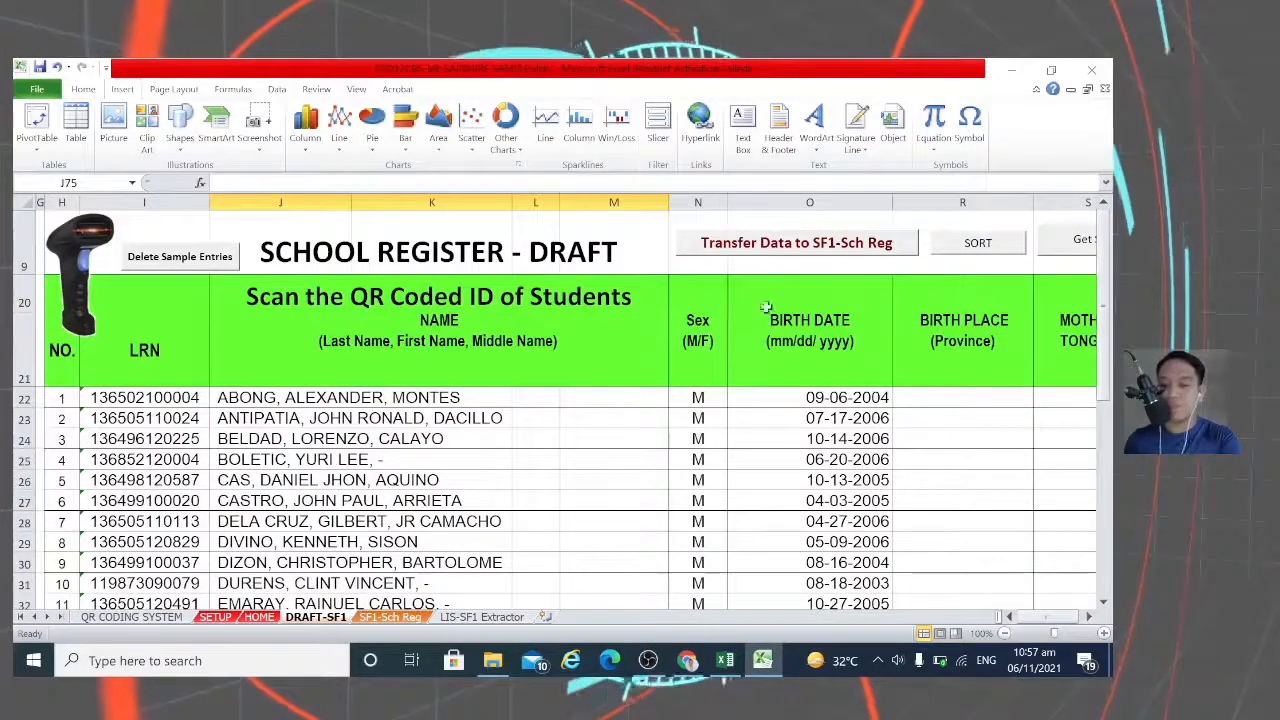
Step: Transfer the draft list to SF1-Sch Reg and apply Suggested Entry to split names
{"action": "left_click", "coordinate": [792, 250]}
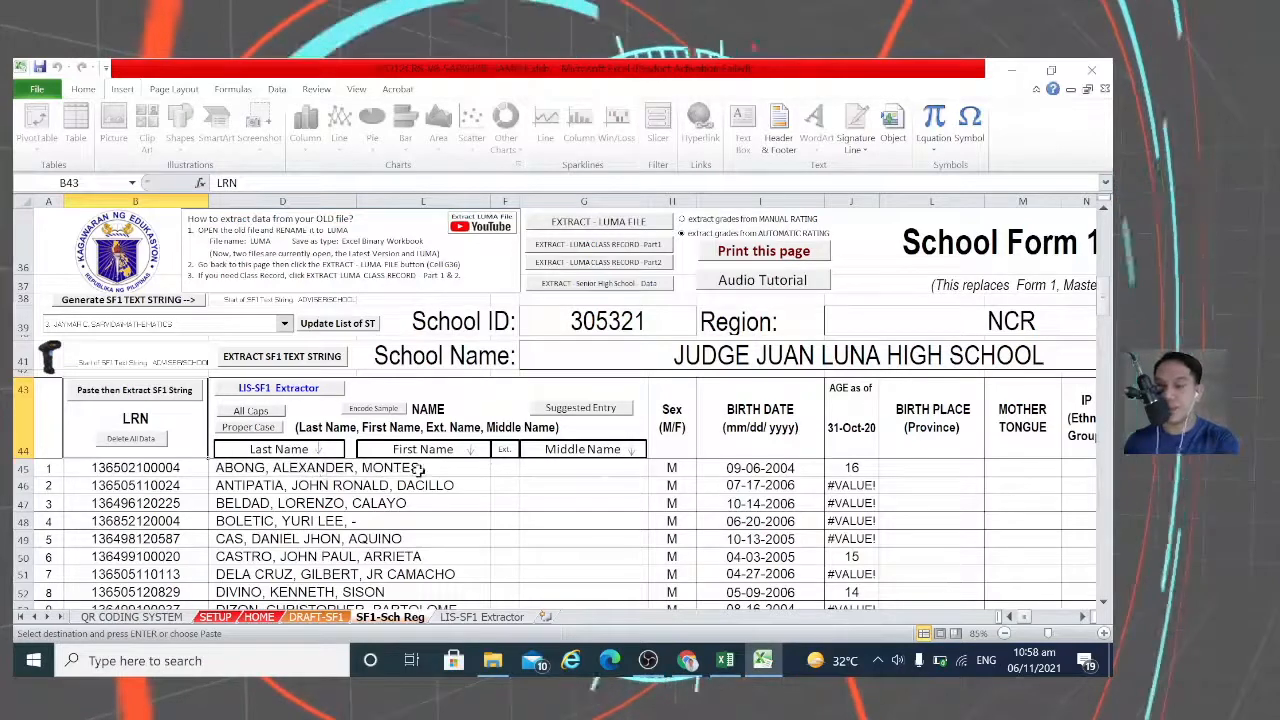
{"action": "left_click", "coordinate": [590, 412]}
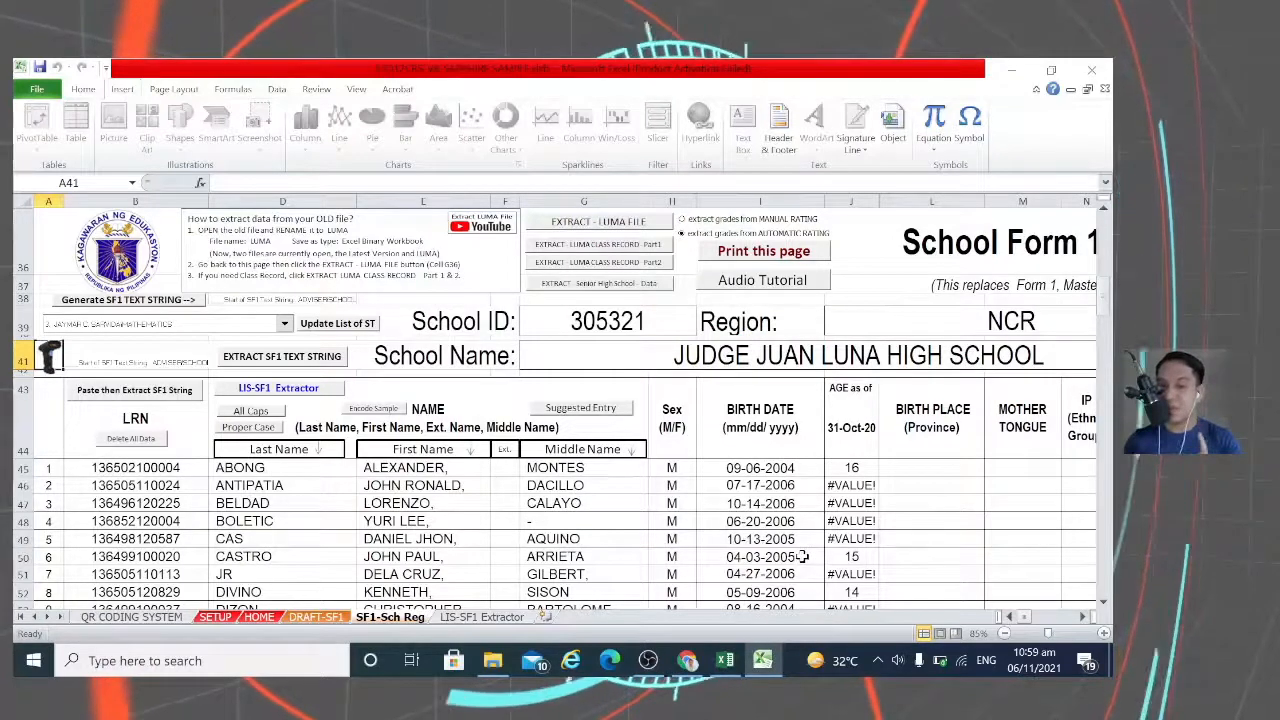
Step: Change the age reference date in J44 from 31/10/2020 to 31/10/2021
{"action": "scroll", "coordinate": [802, 556], "scroll_direction": "down", "scroll_amount": 1}
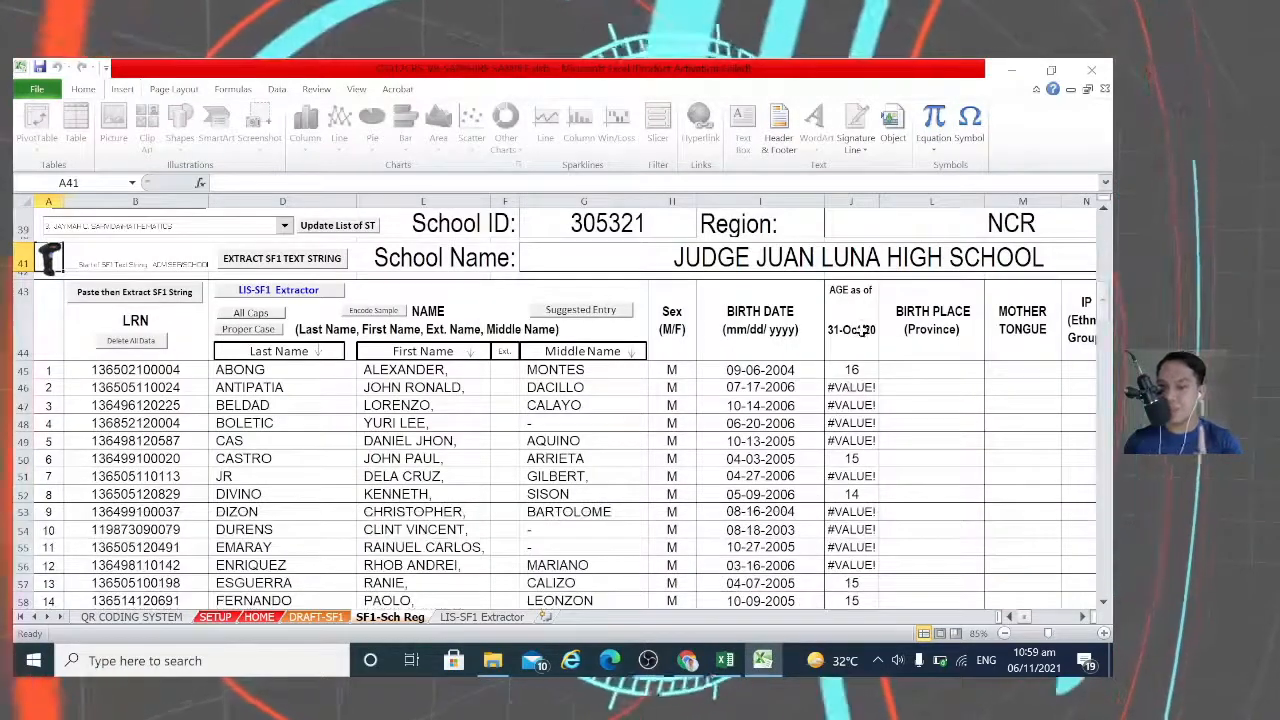
{"action": "left_click", "coordinate": [860, 332]}
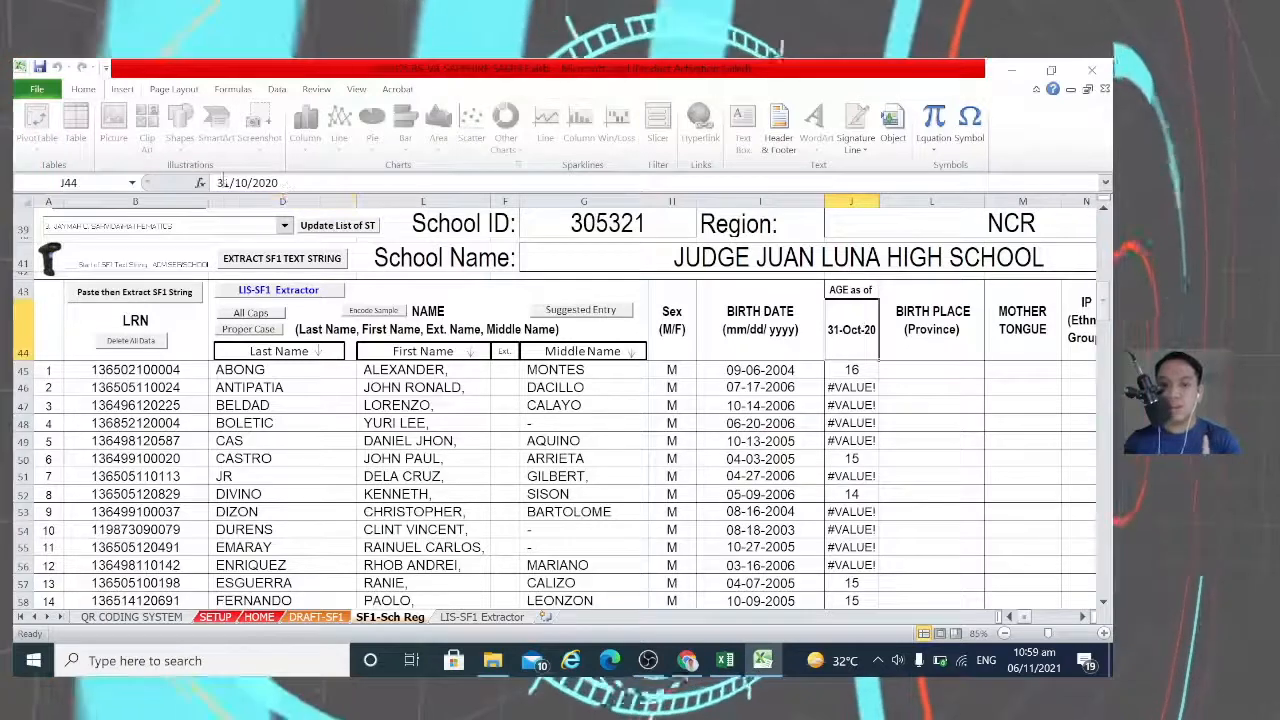
{"action": "left_click", "coordinate": [286, 183]}
{"action": "key", "text": "BackSpace"}
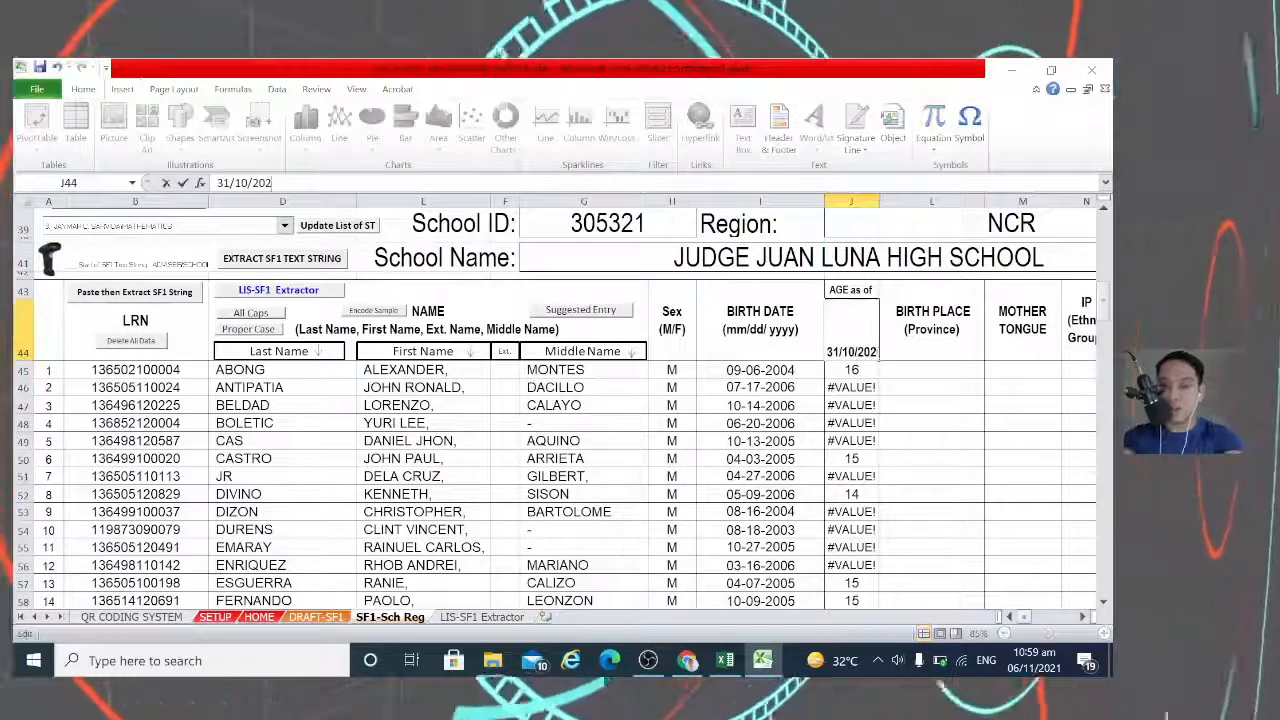
{"action": "type", "text": "1"}
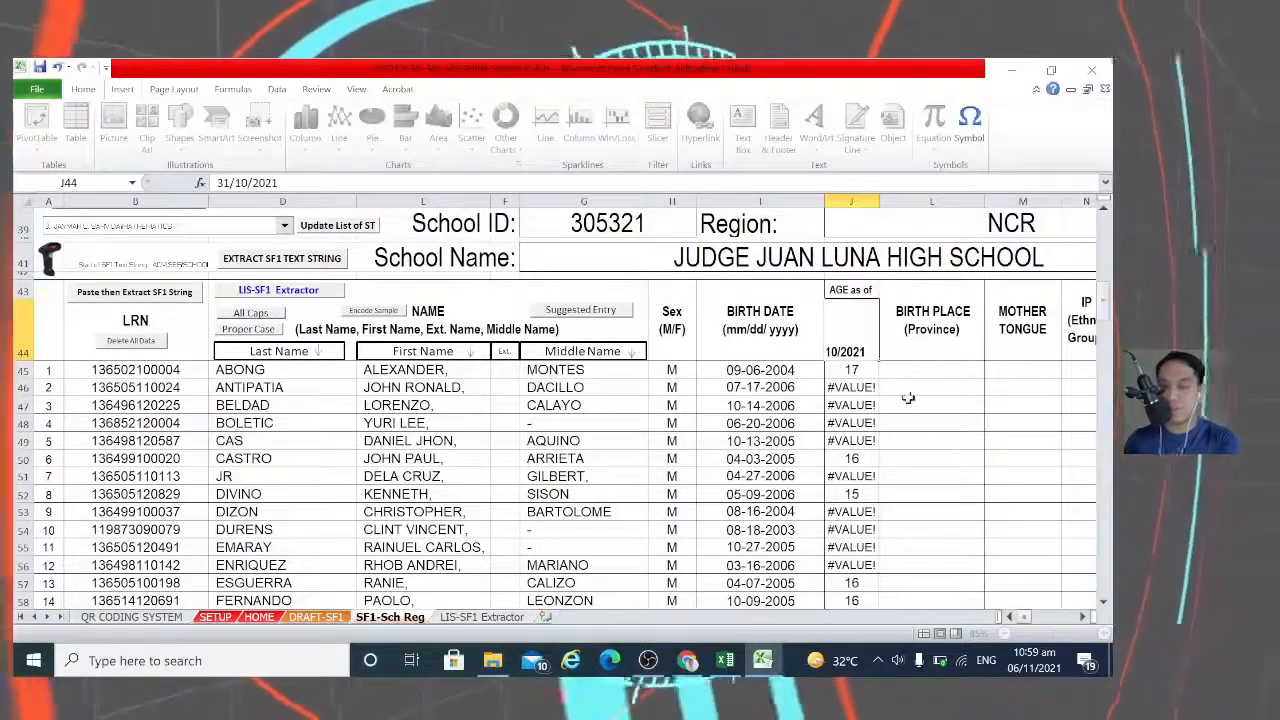
{"action": "key", "text": "Return"}
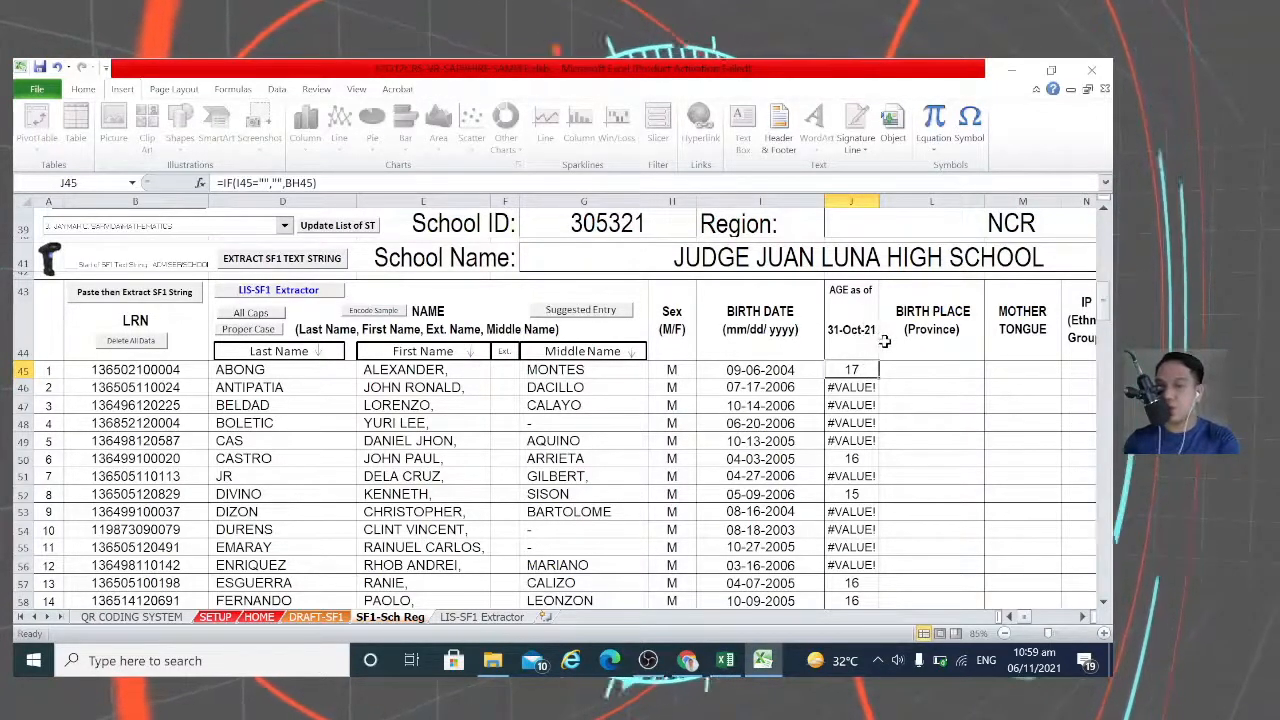
Step: Retype the birth date in I45 in day-month-year order
{"action": "left_click", "coordinate": [785, 372]}
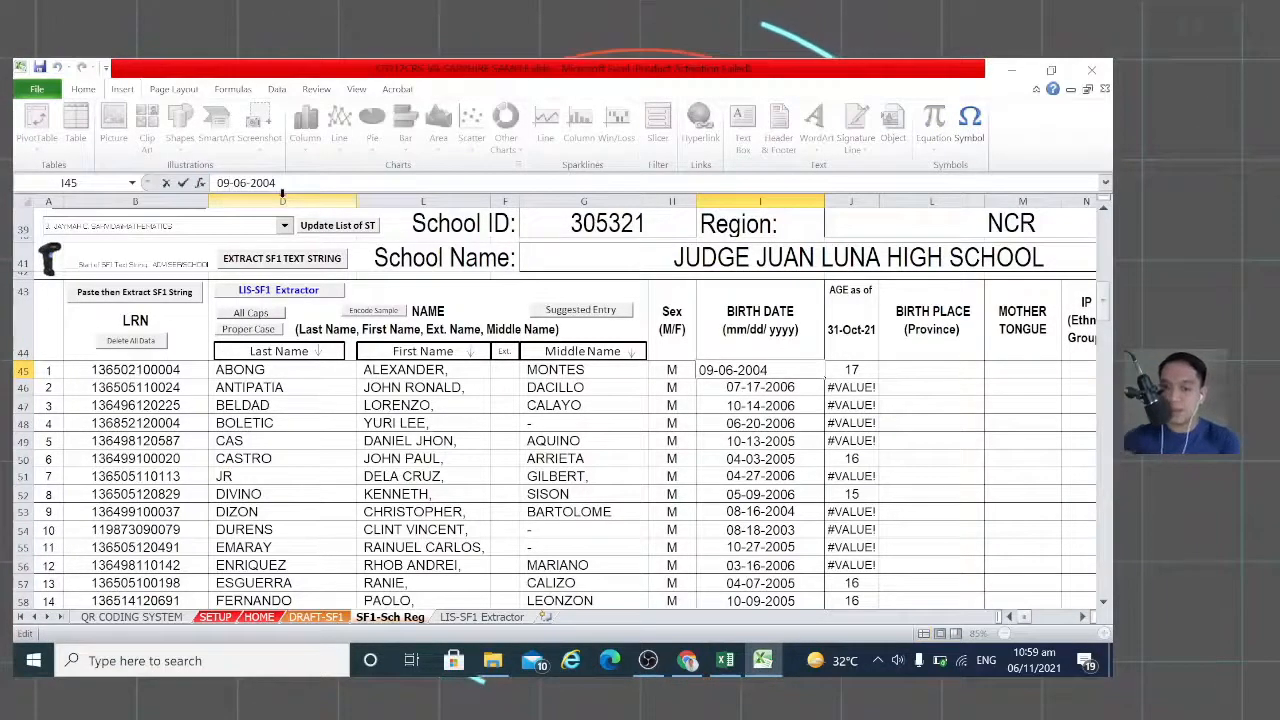
{"action": "key", "text": "BackSpace"}
{"action": "type", "text": "6"}
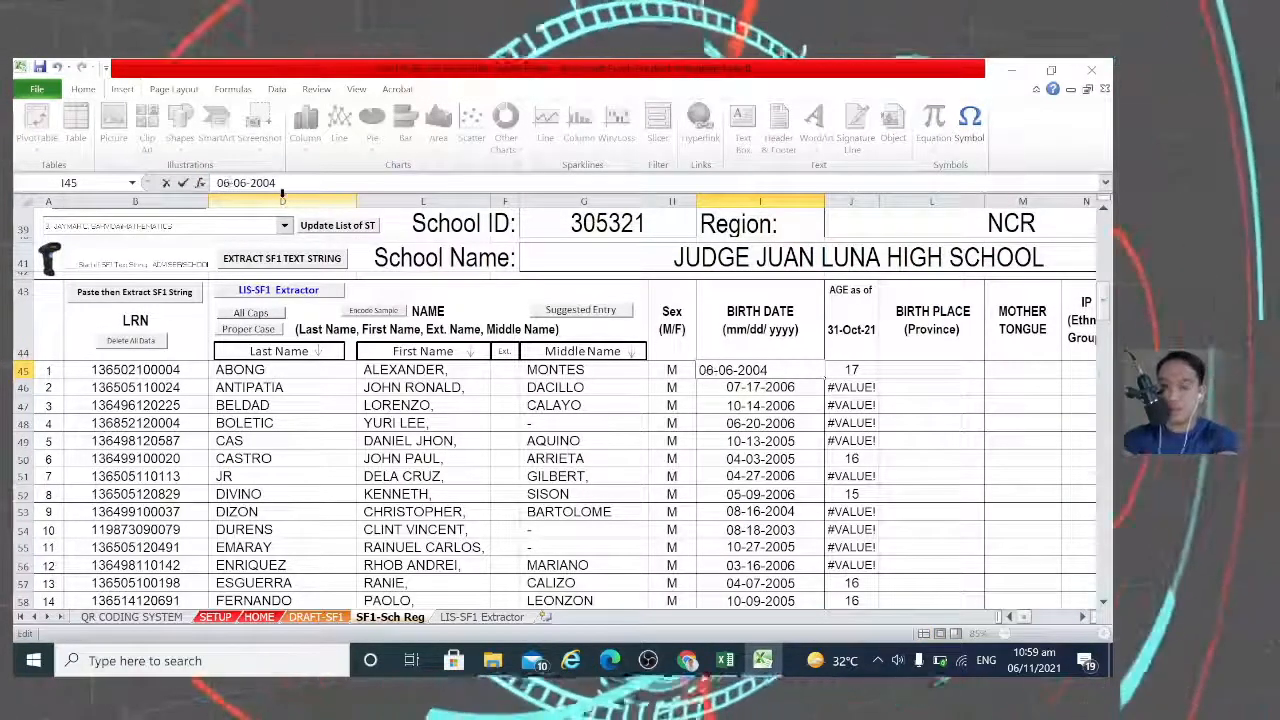
{"action": "key", "text": "BackSpace"}
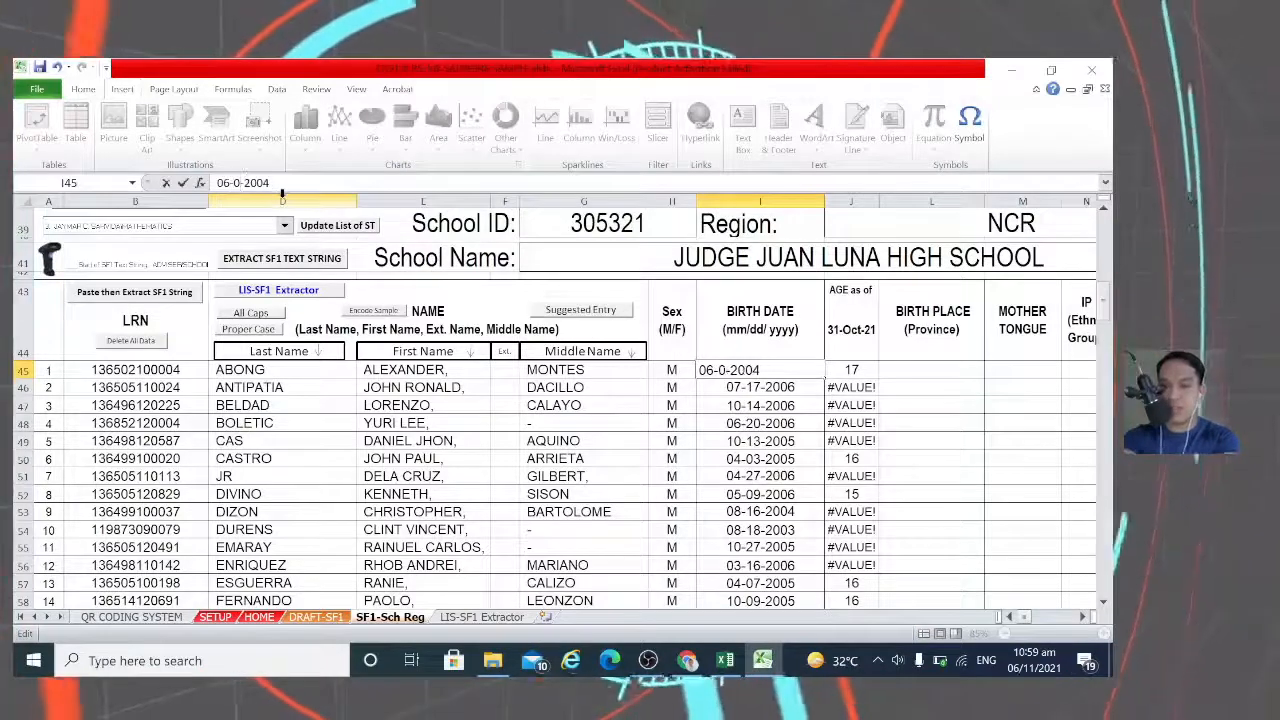
{"action": "type", "text": "9/"}
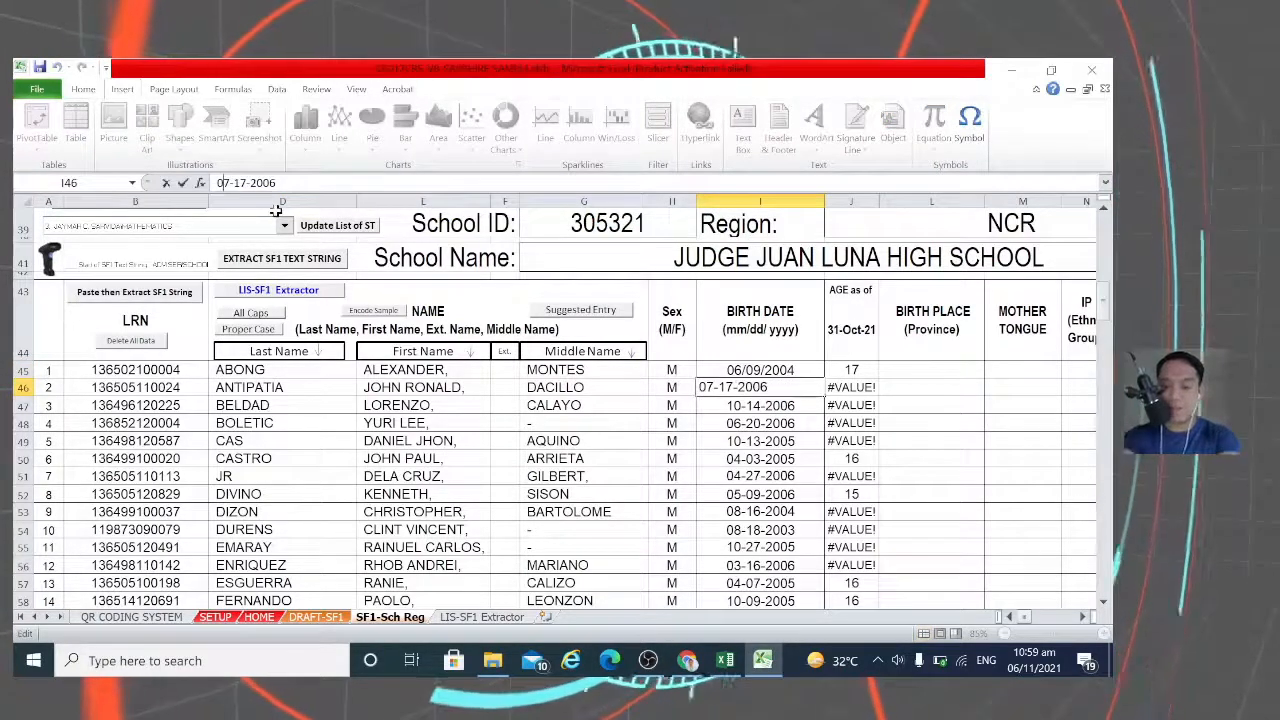
{"action": "key", "text": "BackSpace"}
{"action": "type", "text": "1"}
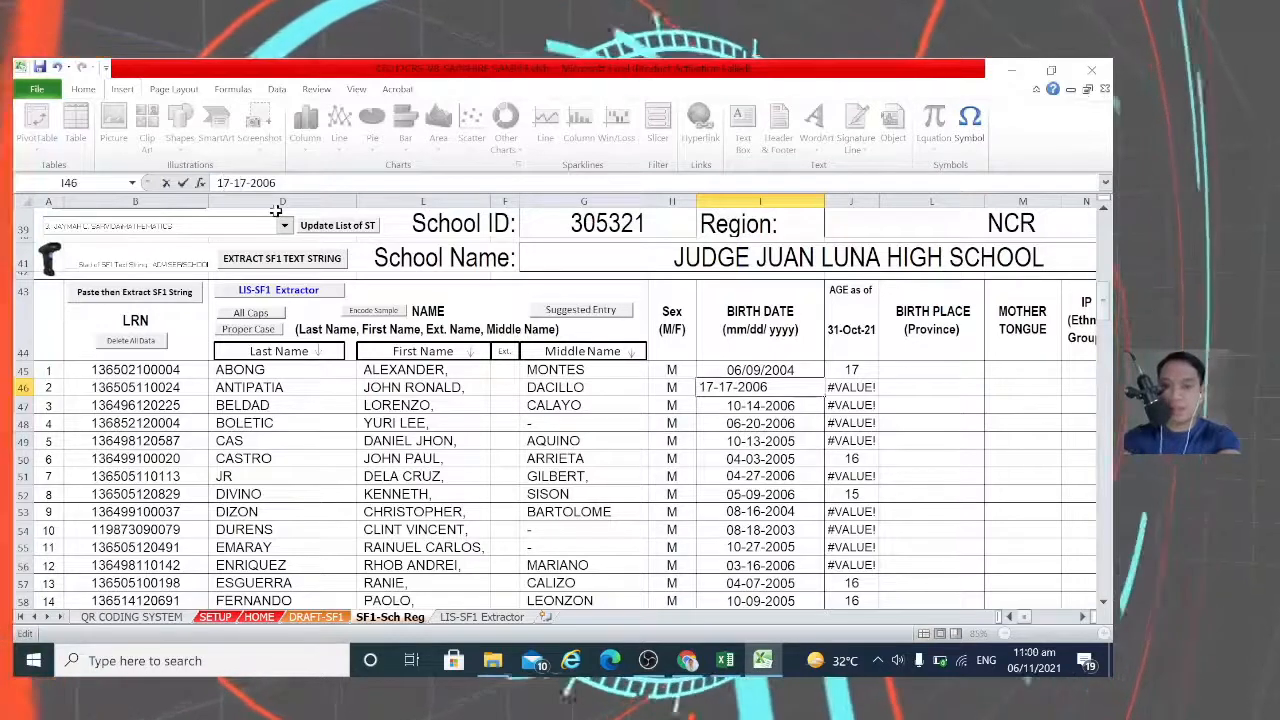
{"action": "key", "text": "BackSpace"}
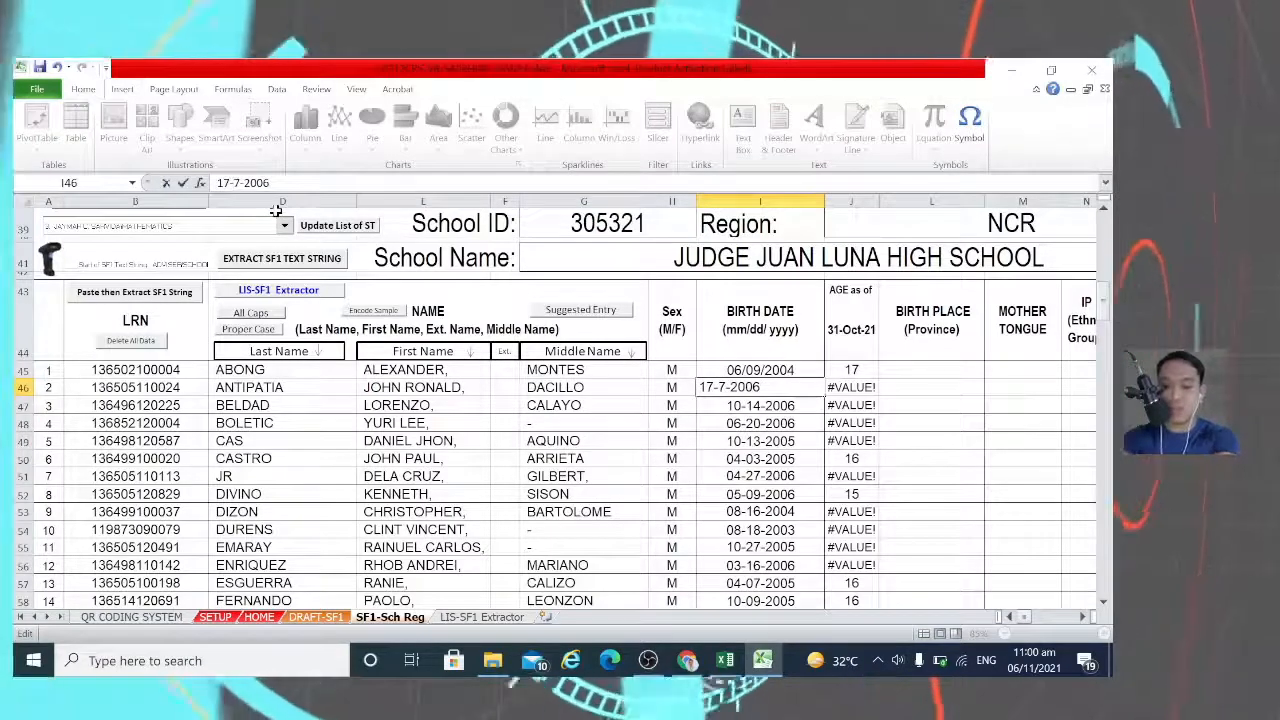
{"action": "type", "text": "7"}
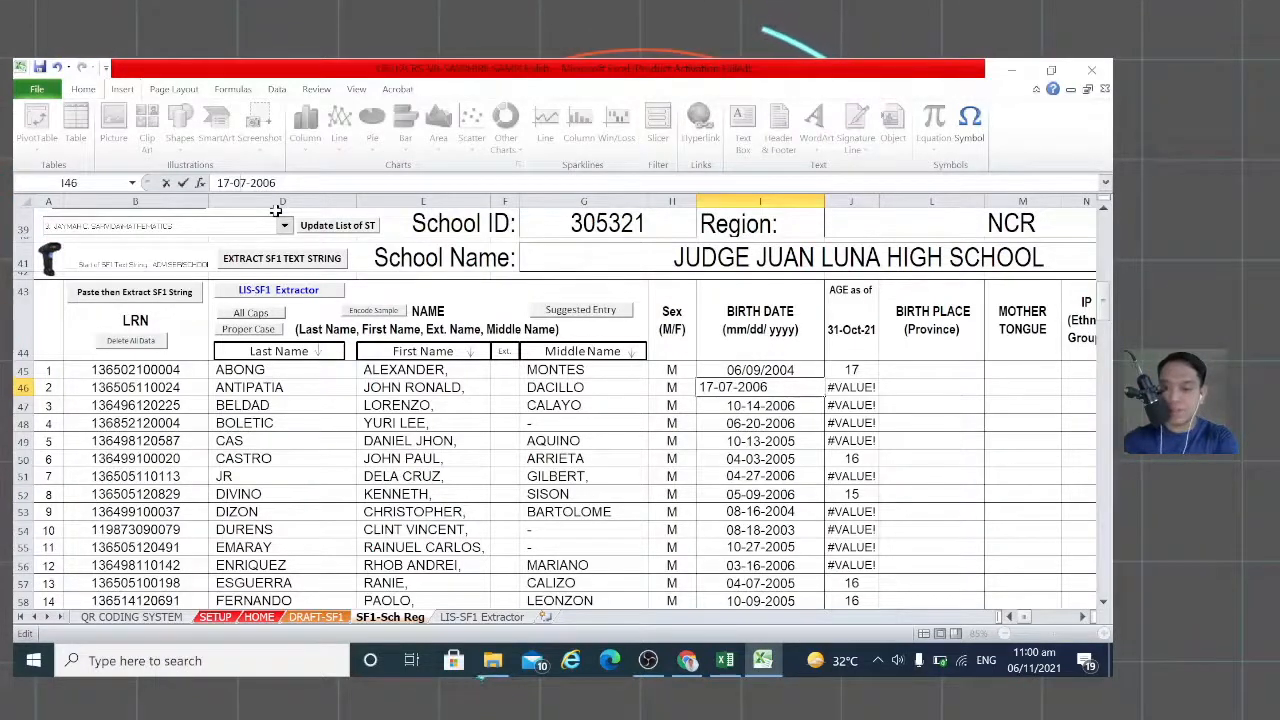
{"action": "key", "text": "ctrl+Return"}
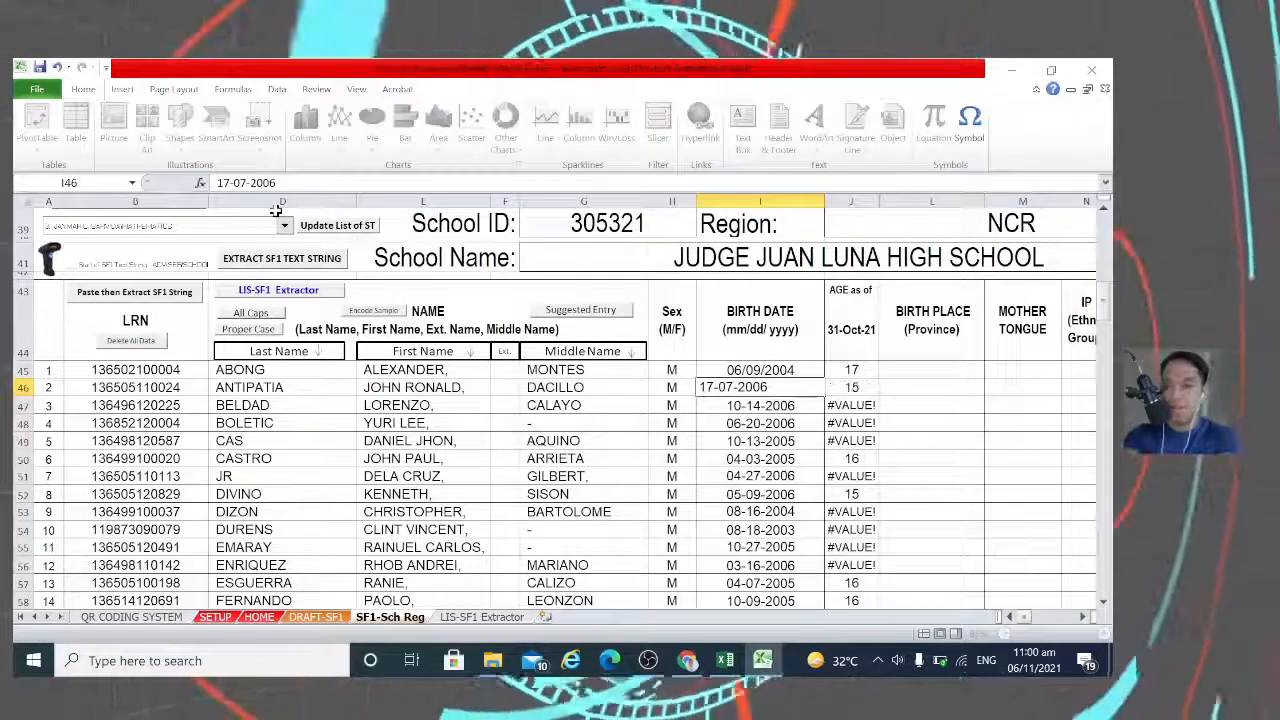
{"action": "key", "text": "Down"}
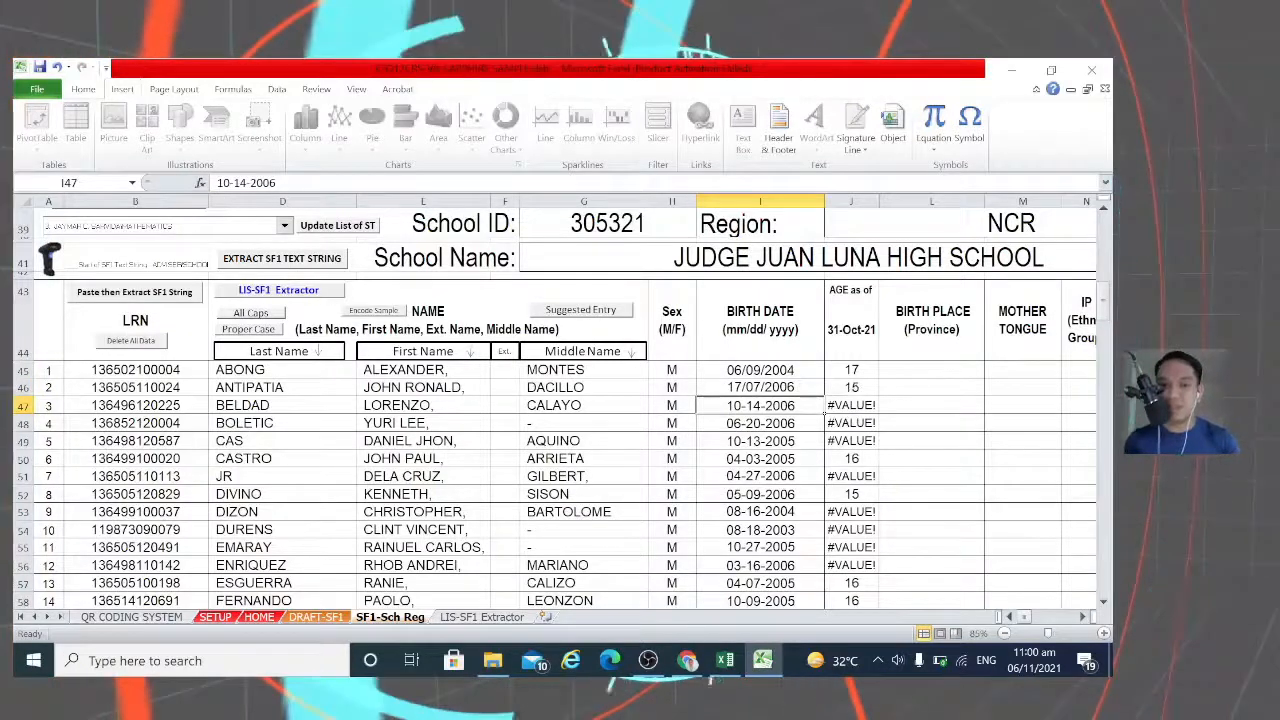
{"action": "key", "text": "F2"}
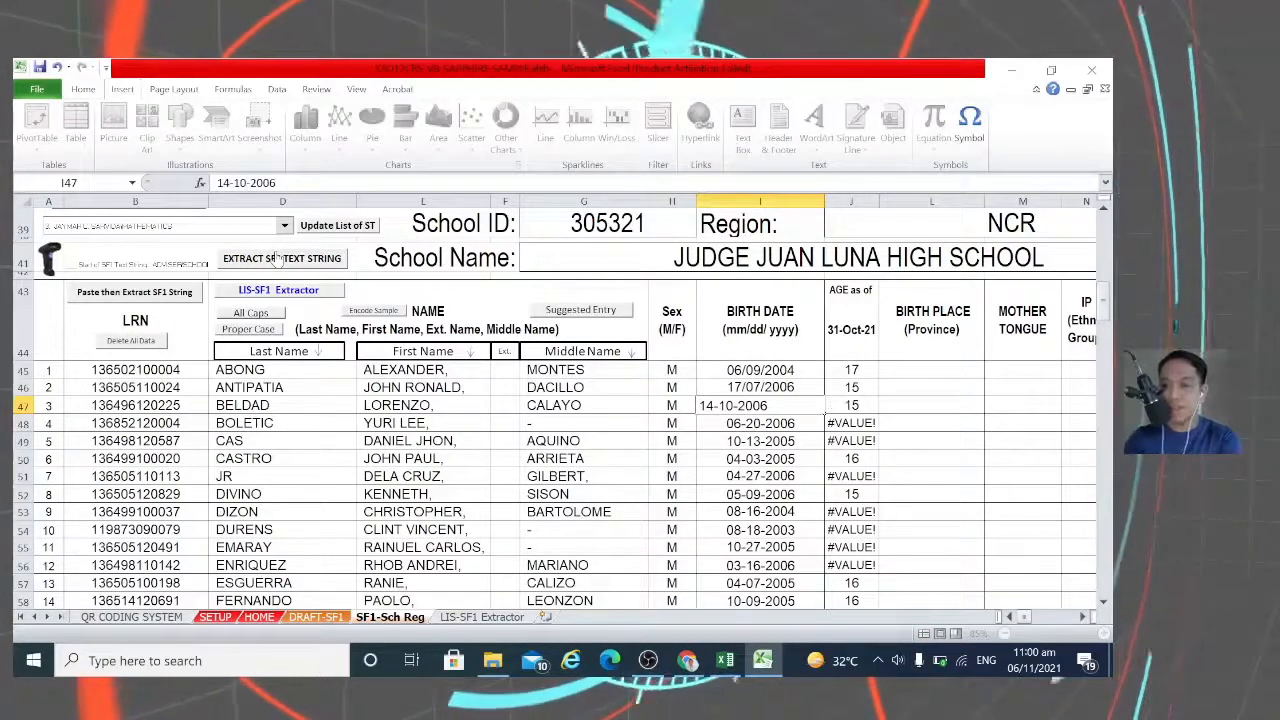
{"action": "key", "text": "Return"}
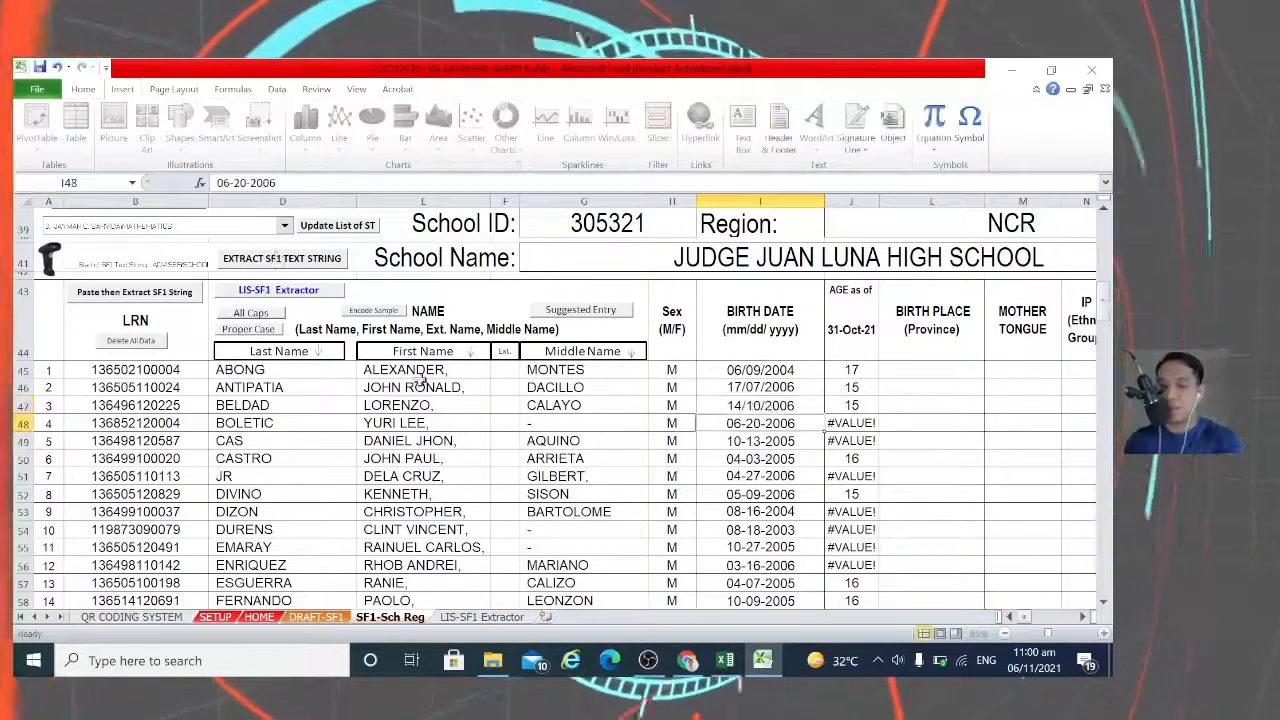
Step: Change I70's birth date to 30-03-2005 and check the recalculated age in J70
{"action": "scroll", "coordinate": [800, 450], "scroll_direction": "down", "scroll_amount": 3}
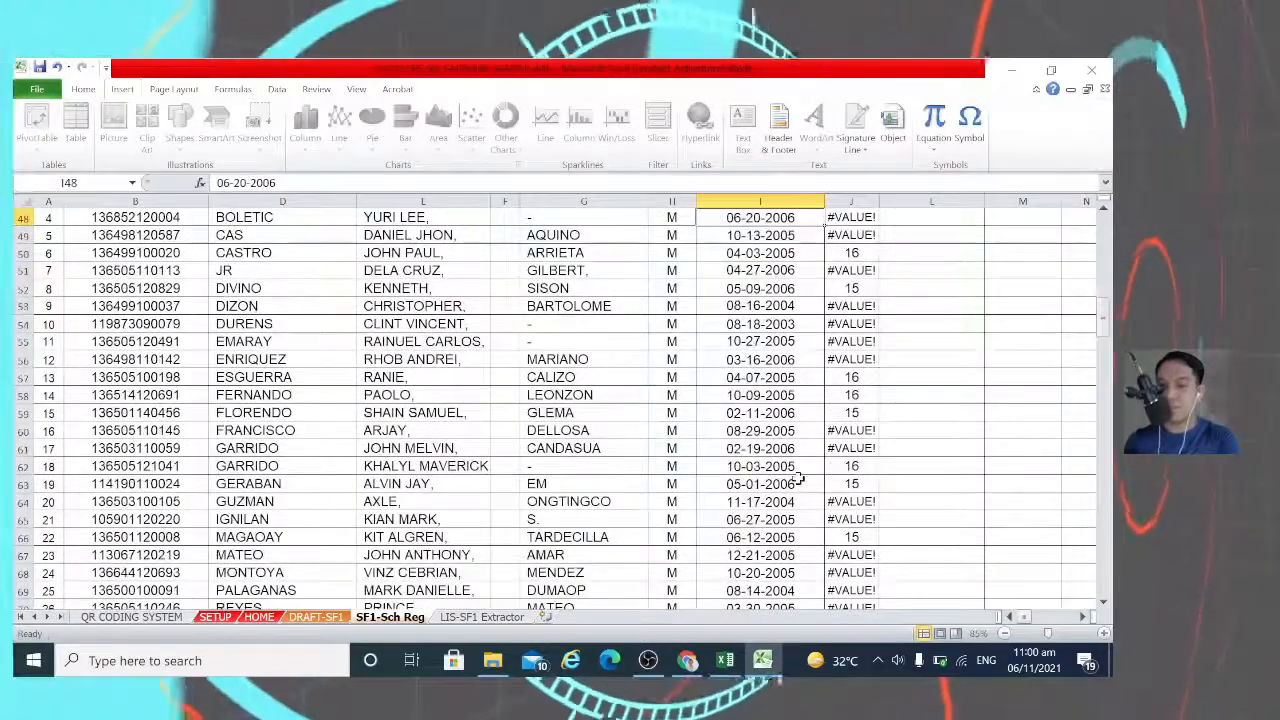
{"action": "scroll", "coordinate": [798, 481], "scroll_direction": "down", "scroll_amount": 2}
{"action": "left_click", "coordinate": [776, 502]}
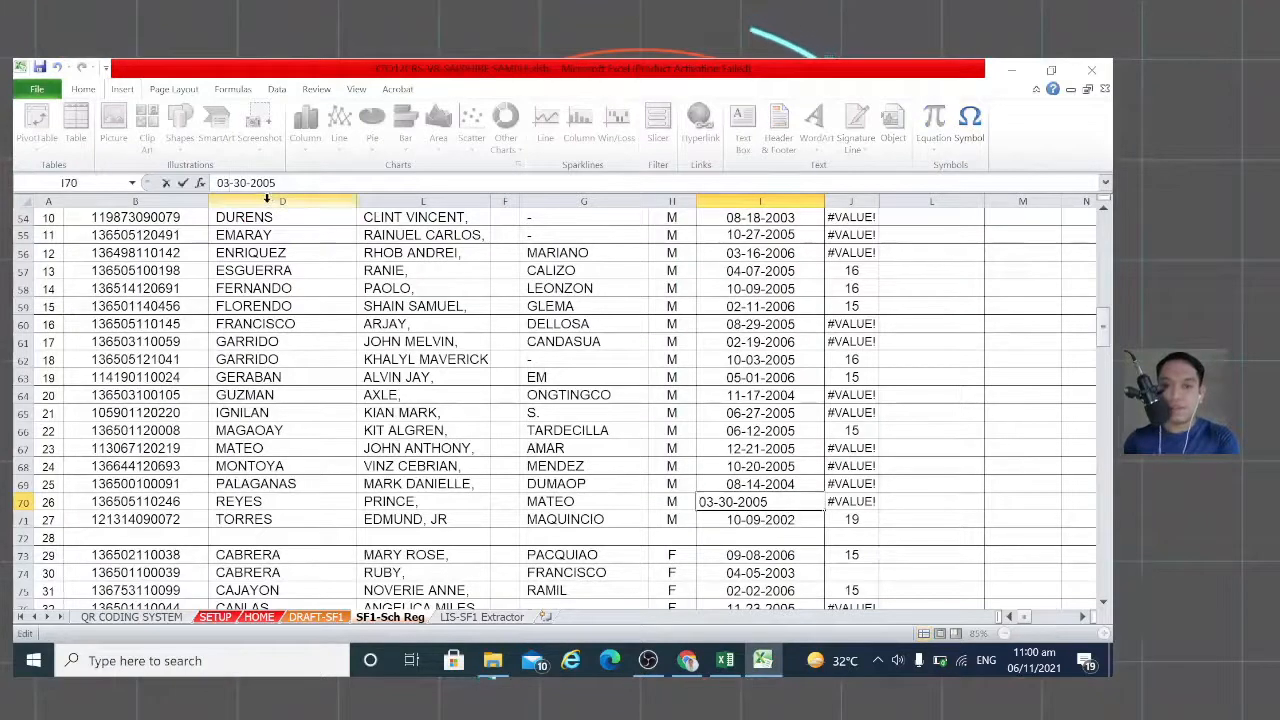
{"action": "key", "text": "Delete"}
{"action": "key", "text": "Delete"}
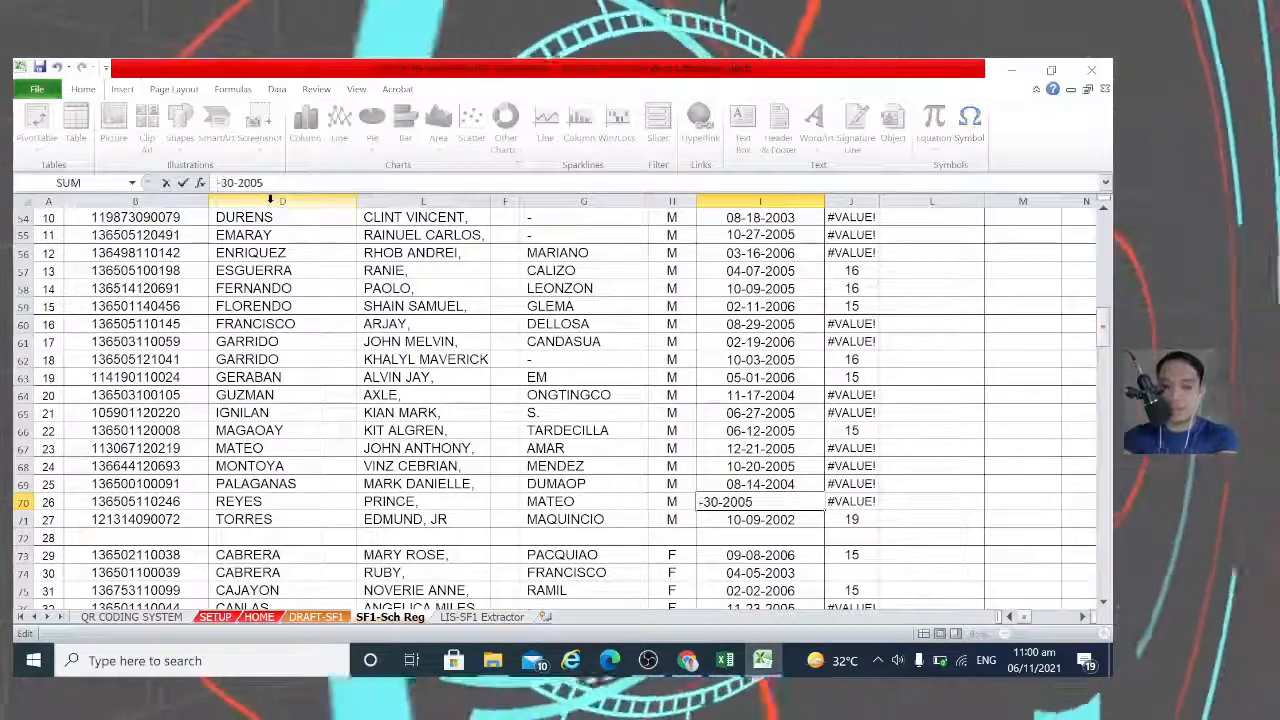
{"action": "type", "text": "30"}
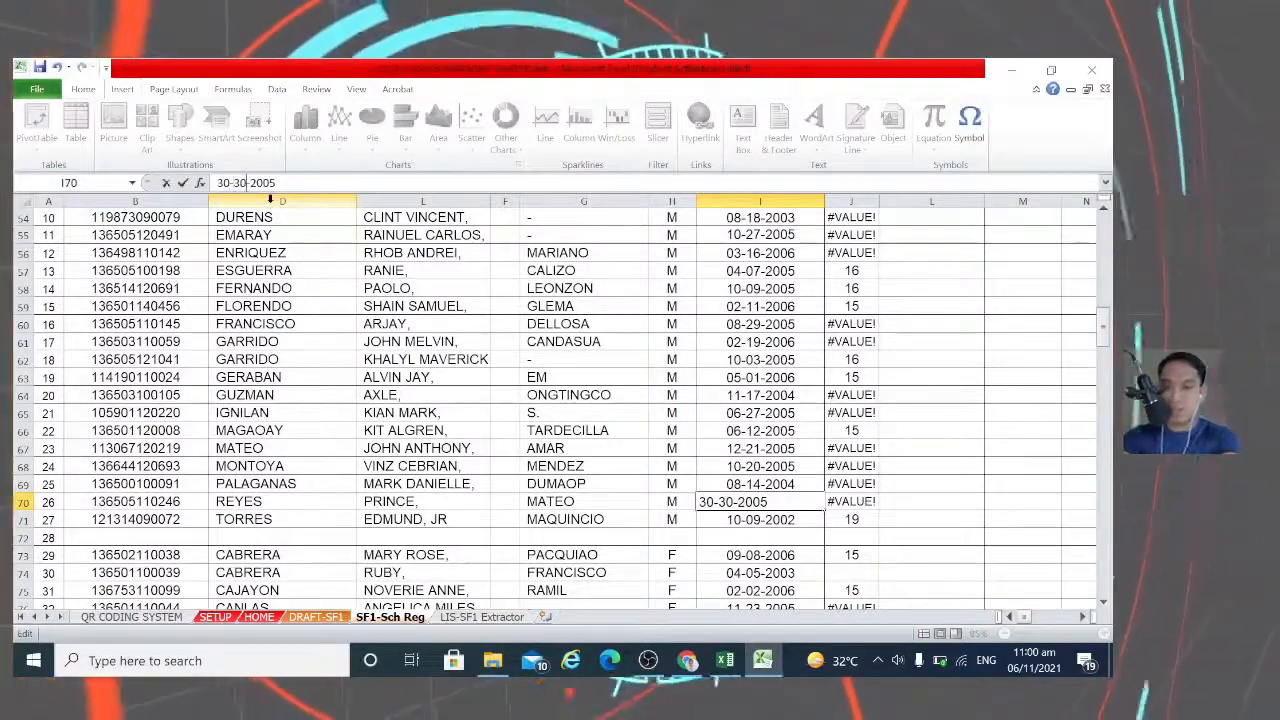
{"action": "key", "text": "BackSpace"}
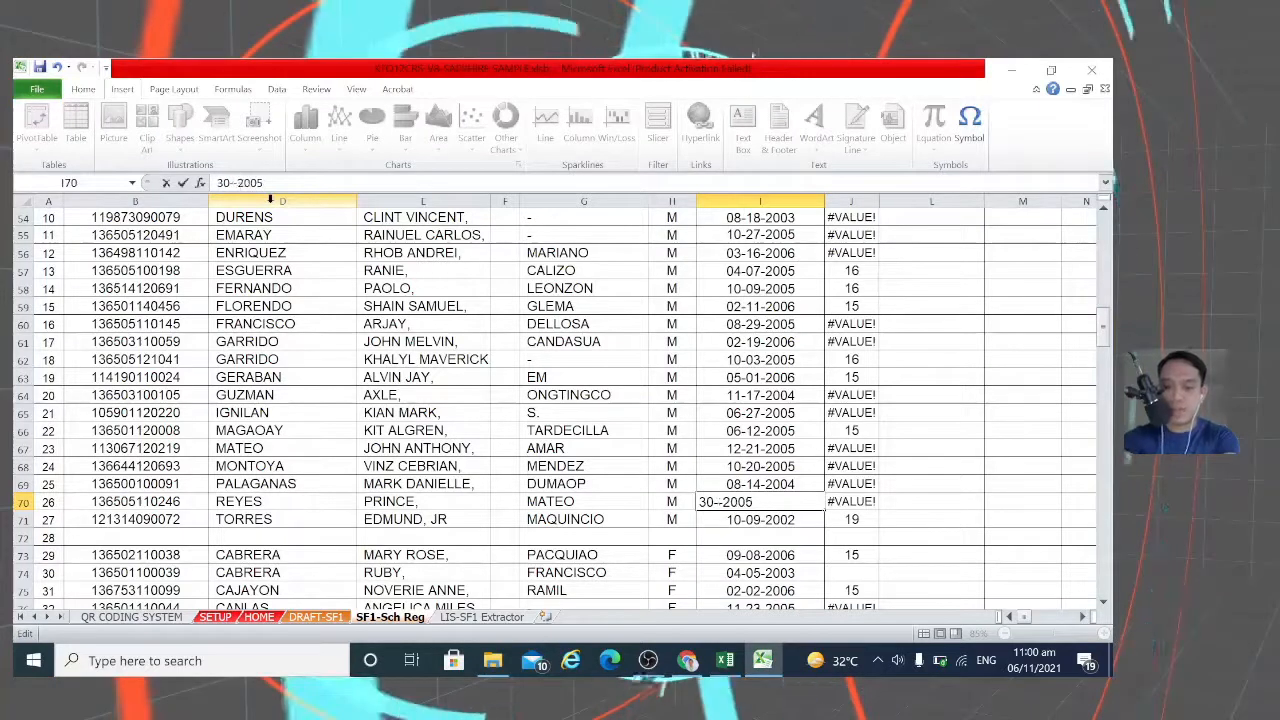
{"action": "type", "text": "03"}
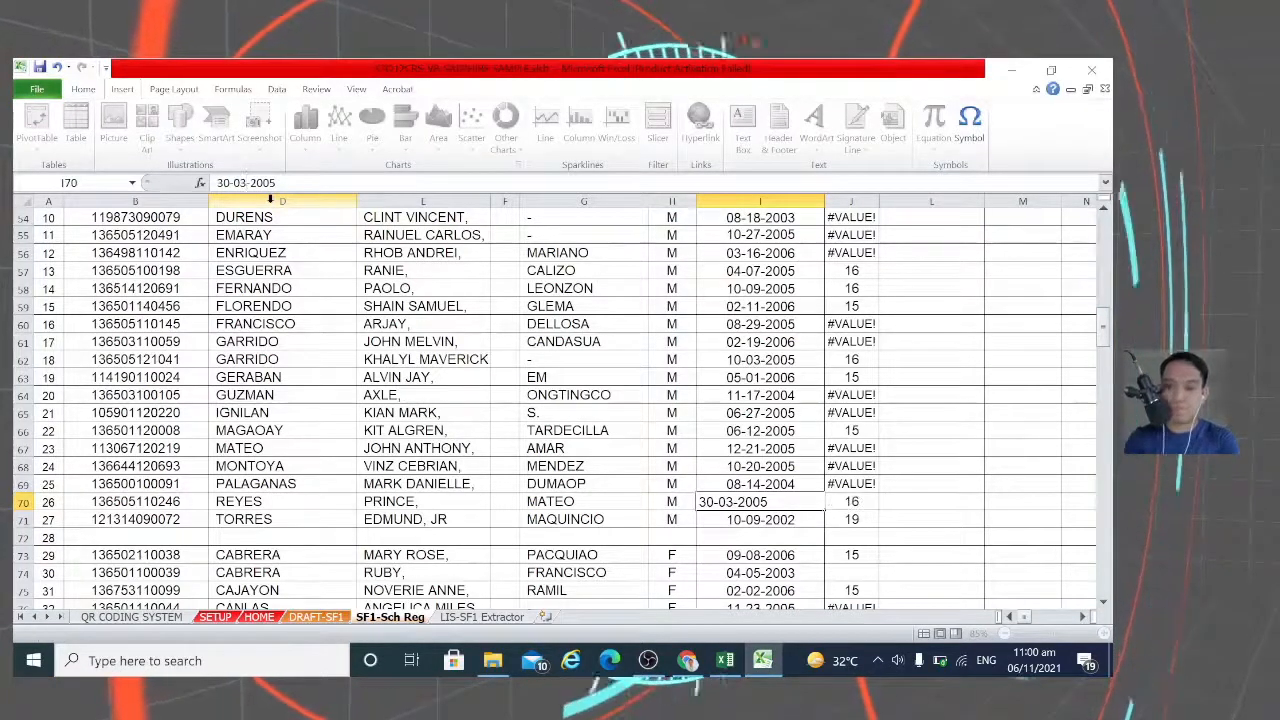
{"action": "key", "text": "Return"}
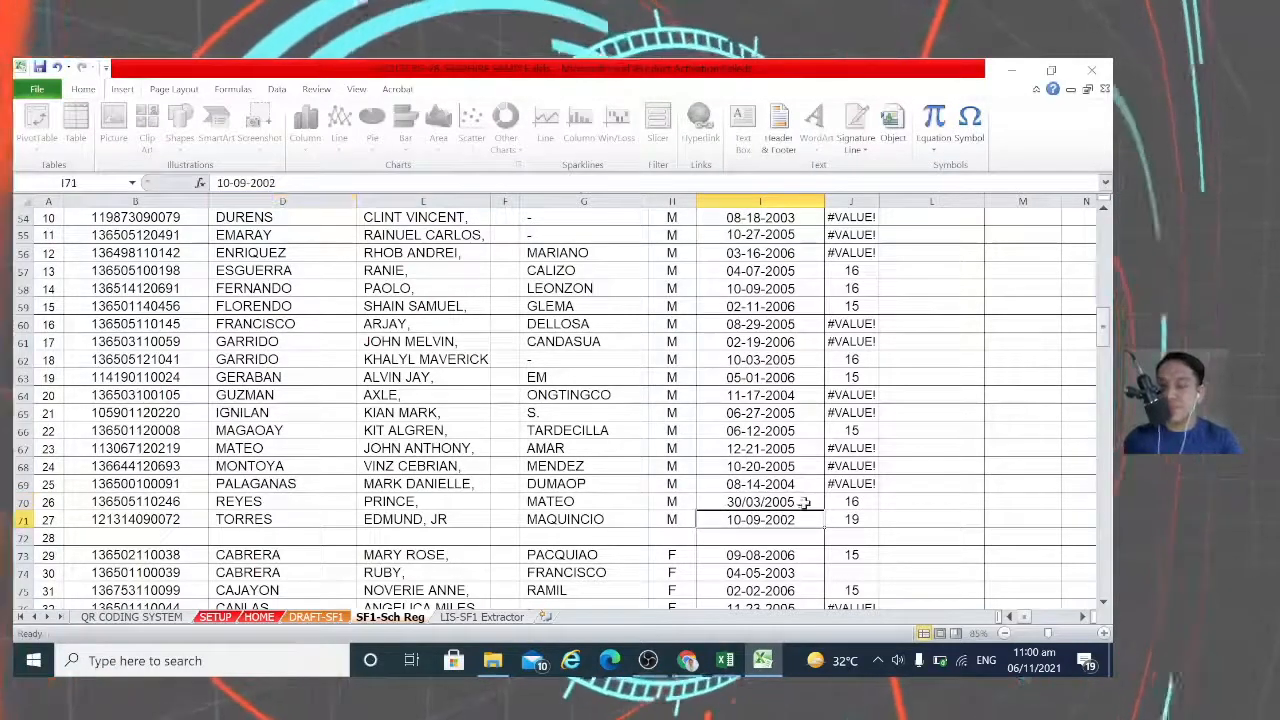
{"action": "left_click", "coordinate": [843, 503]}
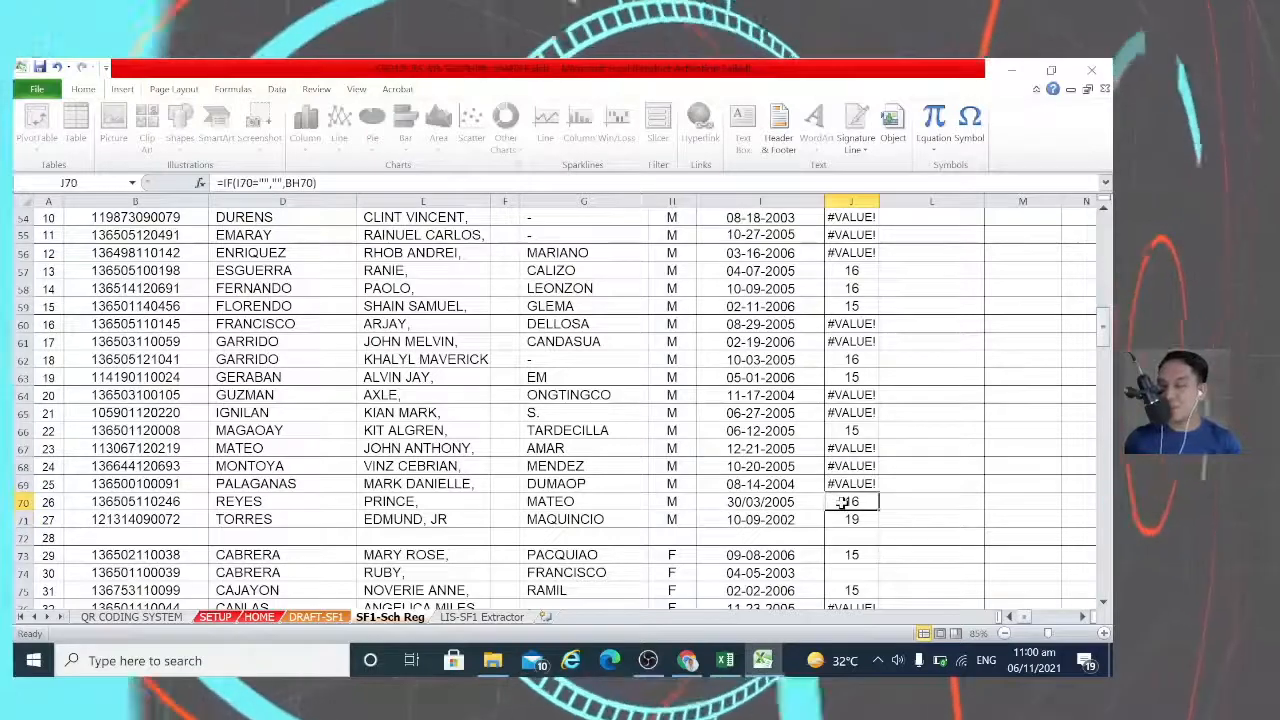
{"action": "scroll", "coordinate": [843, 490], "scroll_direction": "up", "scroll_amount": 1}
{"action": "scroll", "coordinate": [843, 487], "scroll_direction": "up", "scroll_amount": 4}
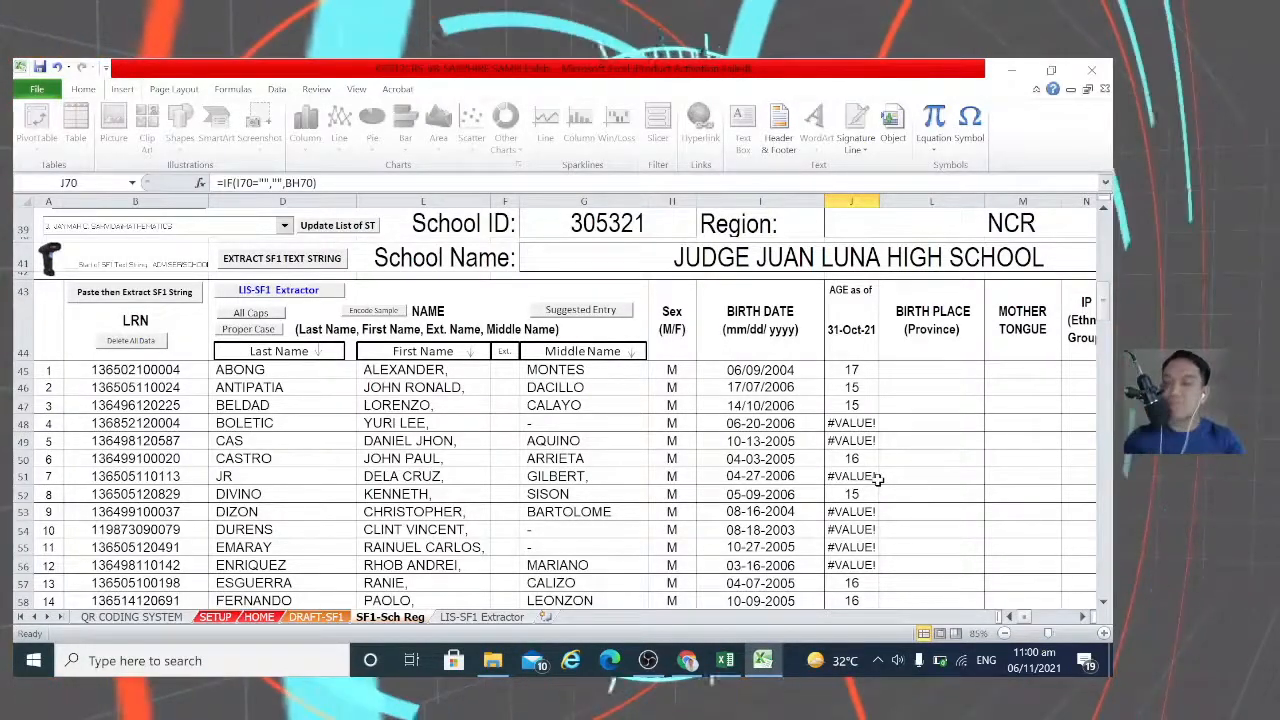
{"action": "scroll", "coordinate": [676, 441], "scroll_direction": "up", "scroll_amount": 1}
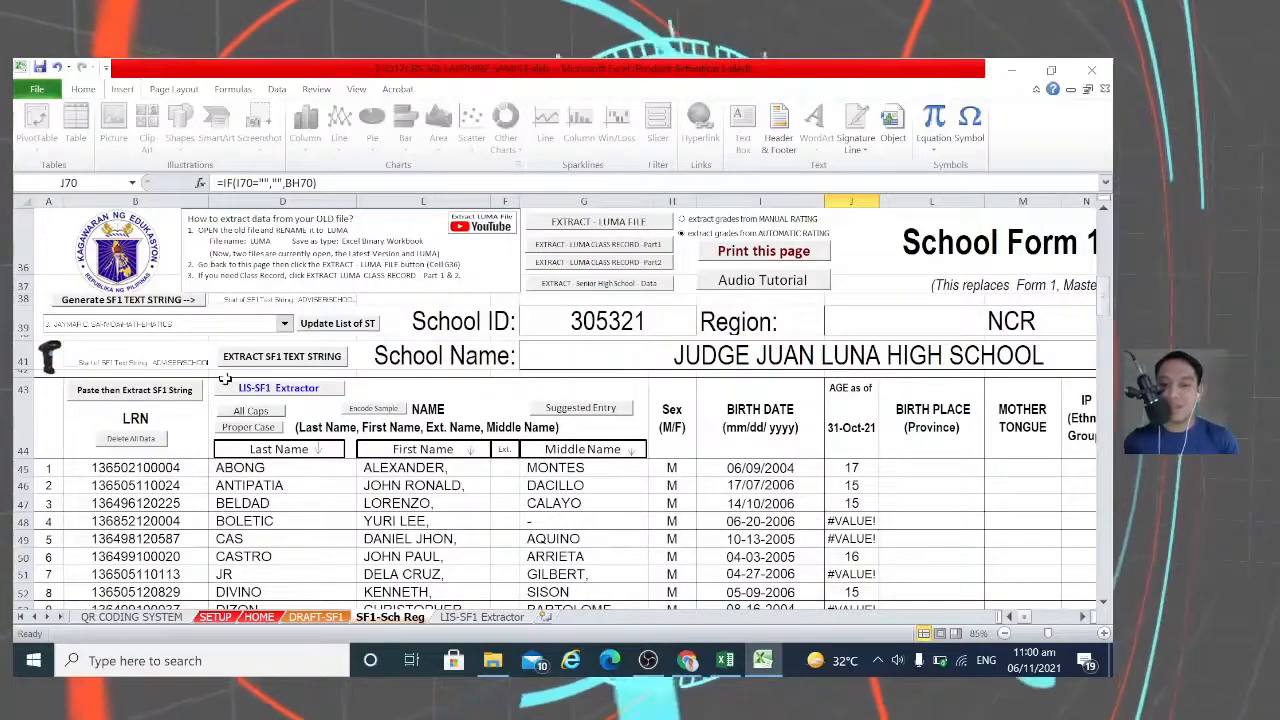
{"action": "scroll", "coordinate": [540, 445], "scroll_direction": "down", "scroll_amount": 12}
{"action": "scroll", "coordinate": [552, 444], "scroll_direction": "down", "scroll_amount": 9}
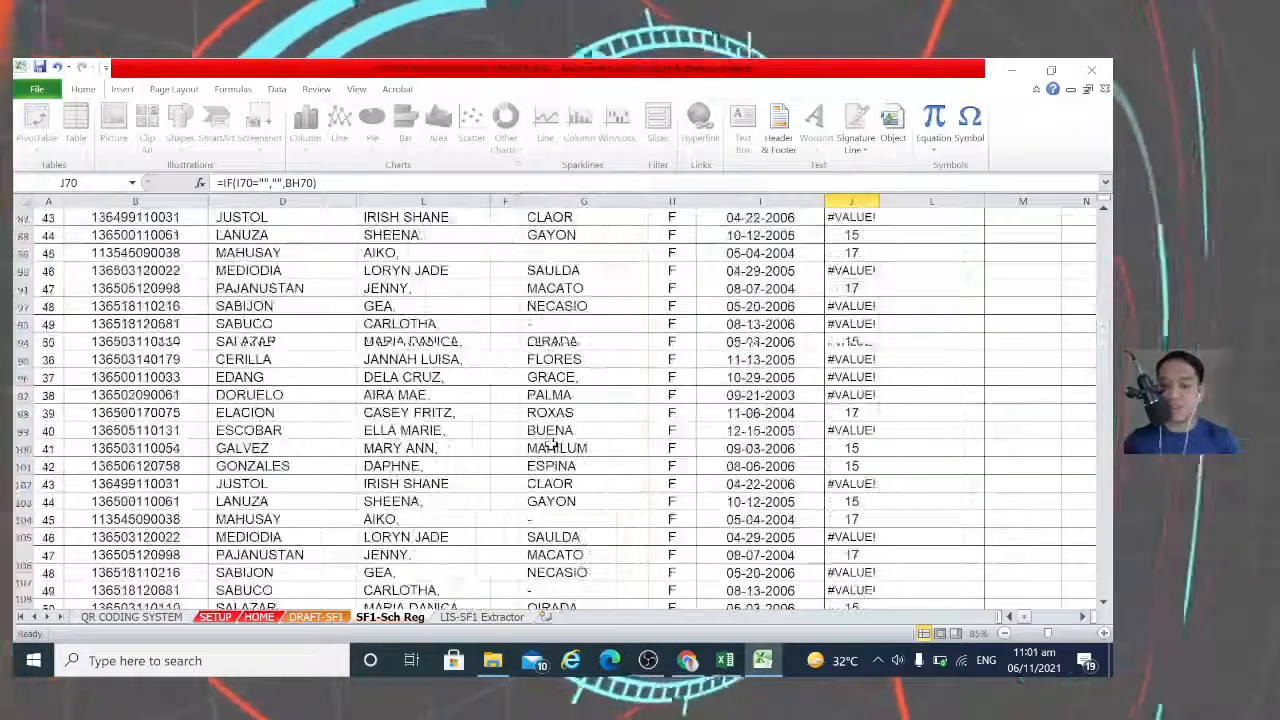
{"action": "scroll", "coordinate": [720, 409], "scroll_direction": "up", "scroll_amount": 3}
{"action": "scroll", "coordinate": [901, 427], "scroll_direction": "up", "scroll_amount": 2}
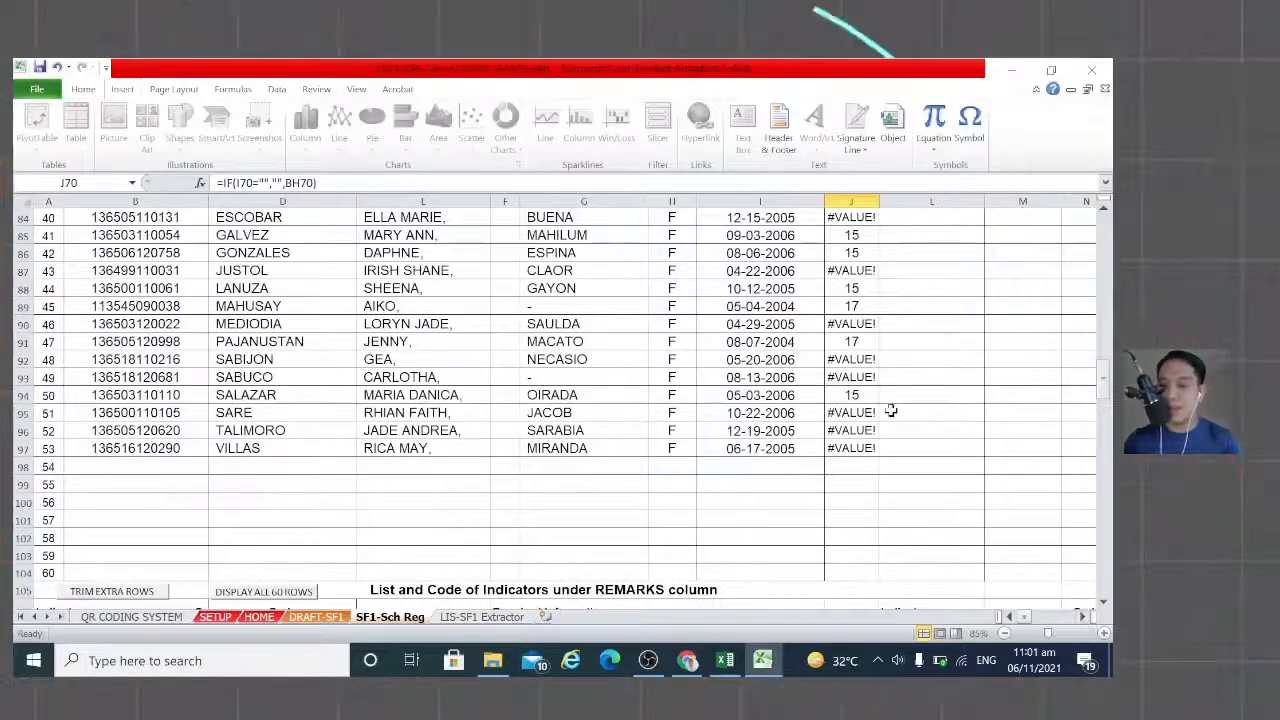
{"action": "scroll", "coordinate": [890, 411], "scroll_direction": "up", "scroll_amount": 16}
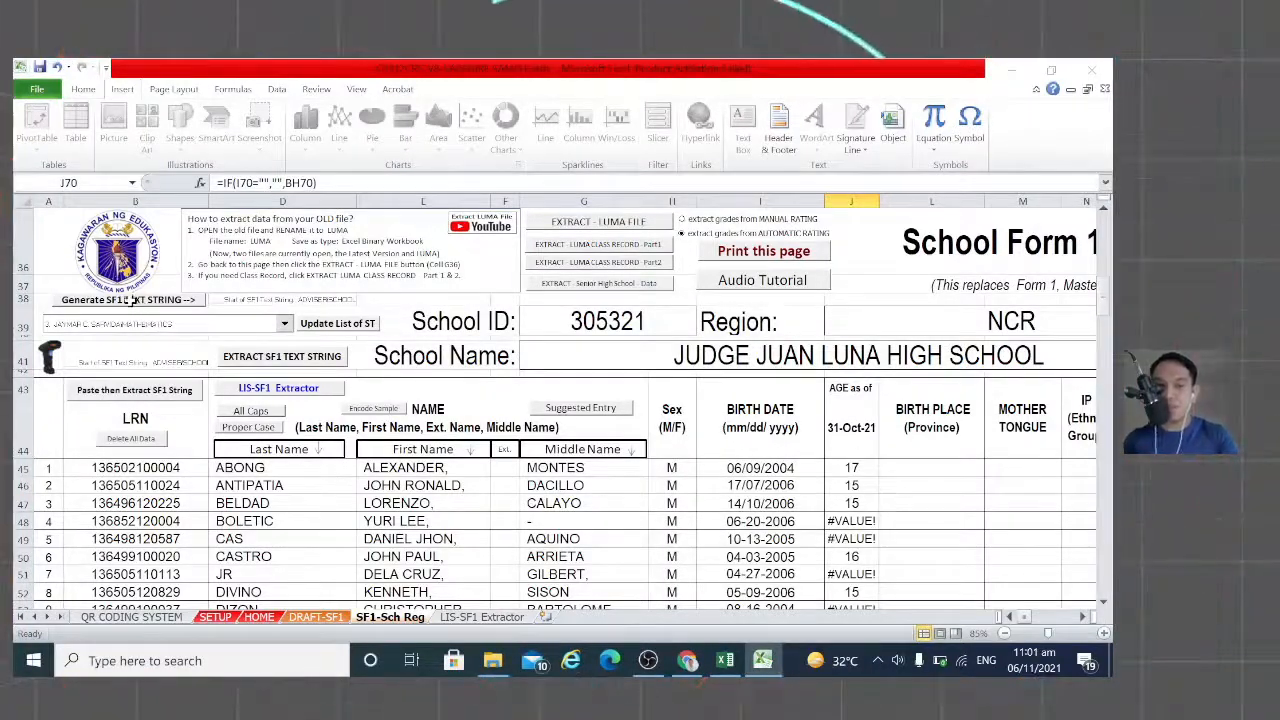
Step: Generate the TEN-SAPPHIRE SF1 text string, then bring up the Windows search box
{"action": "left_click", "coordinate": [337, 323]}
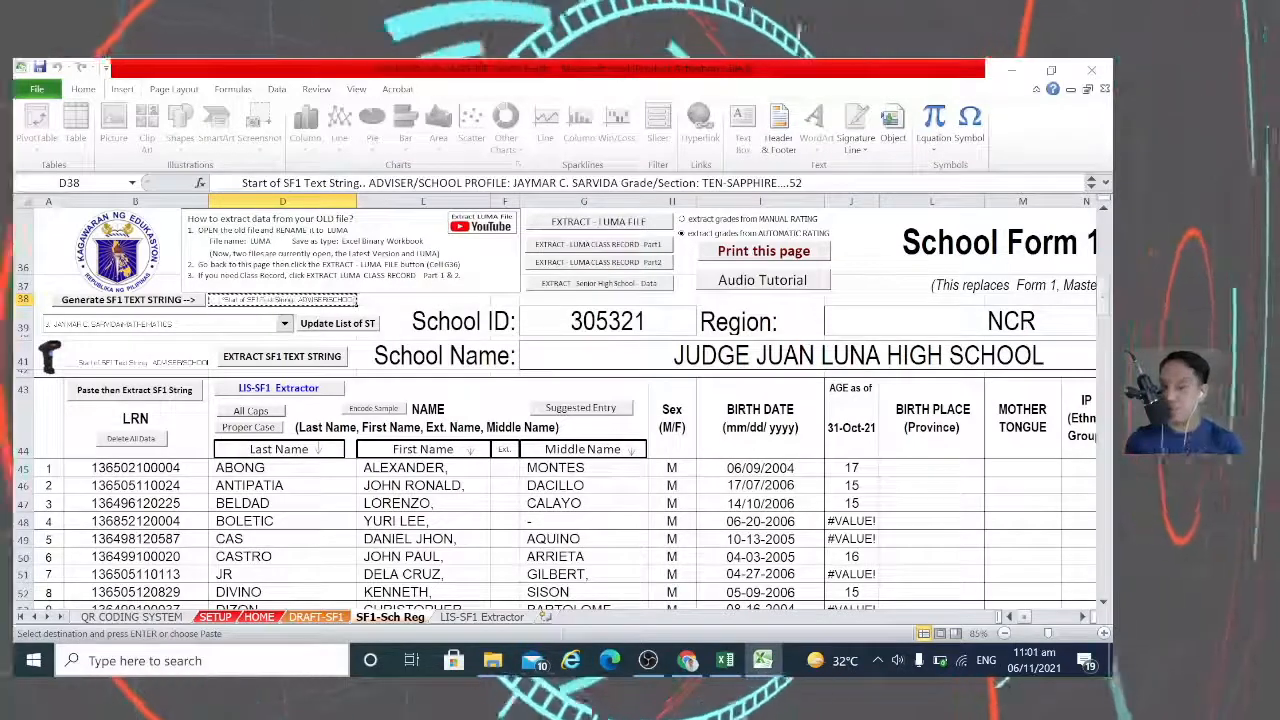
{"action": "left_click", "coordinate": [150, 665]}
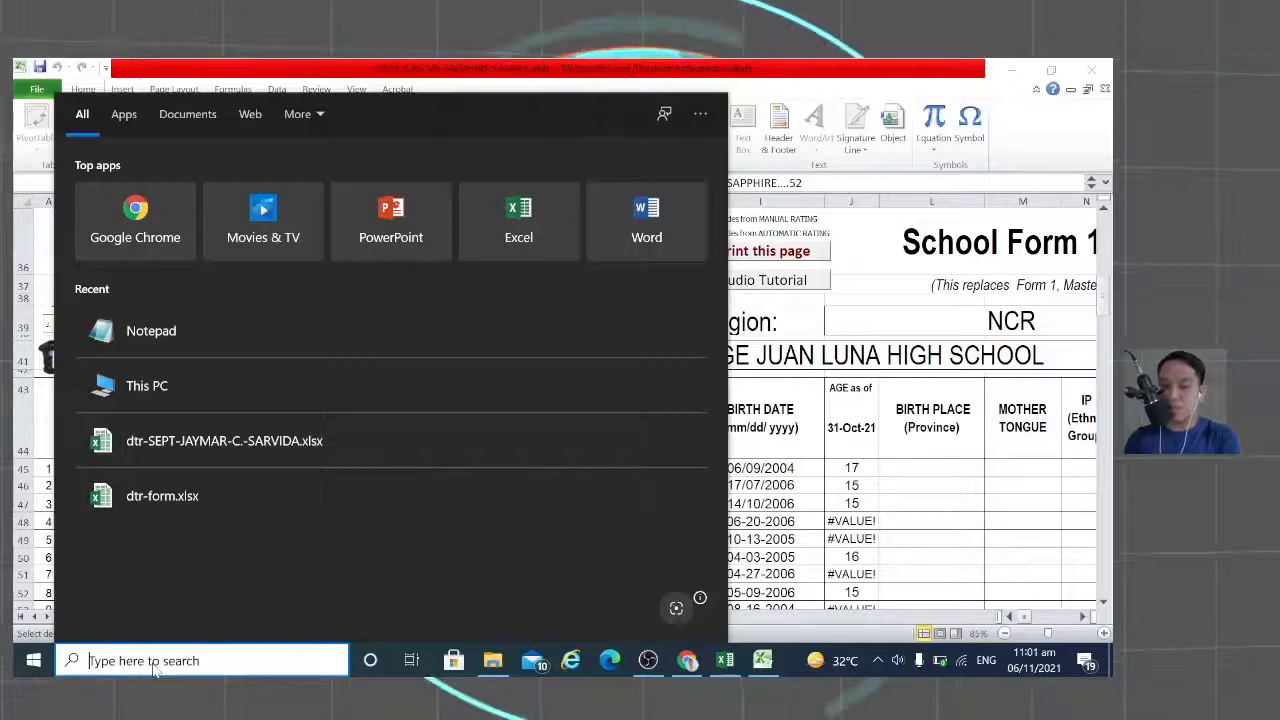
Step: Paste the SF1 text string into Notepad and save it as 10-SAPPHIRE SF1 TEXTSTRING3.txt in Documents\10-SAPPHIRE
{"action": "left_click", "coordinate": [176, 337]}
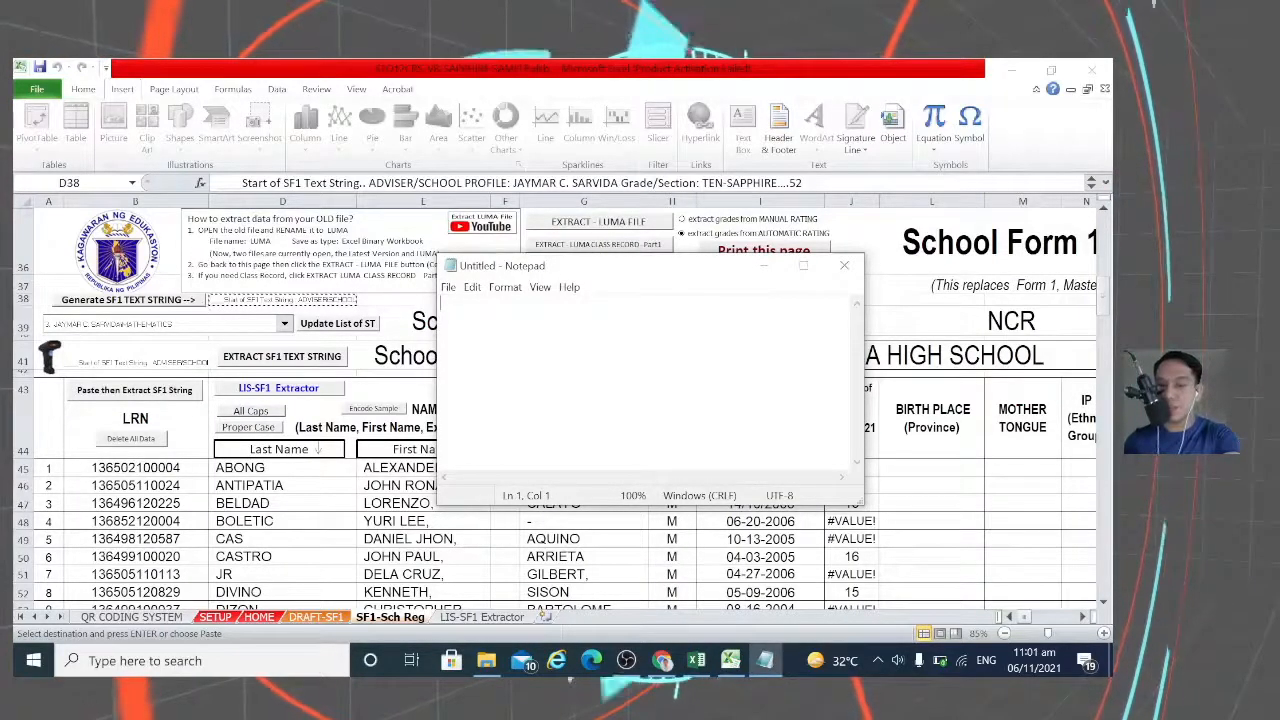
{"action": "key", "text": "ctrl+v"}
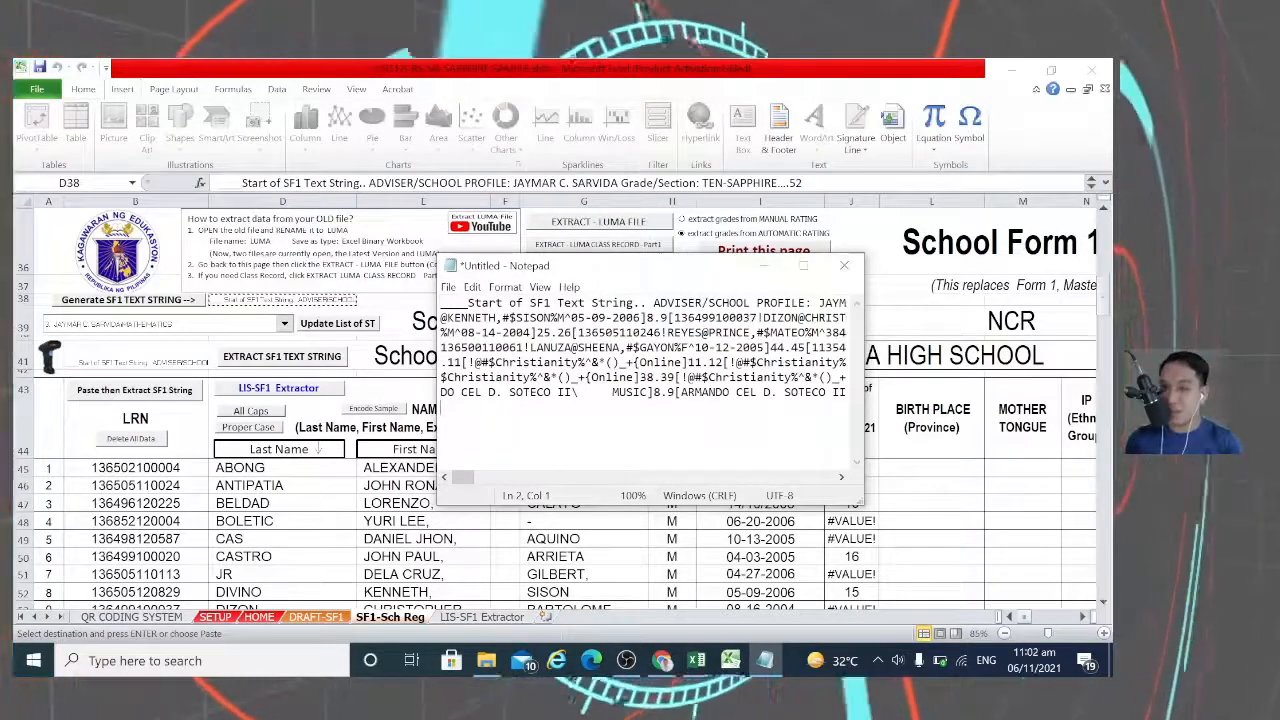
{"action": "left_click", "coordinate": [449, 287]}
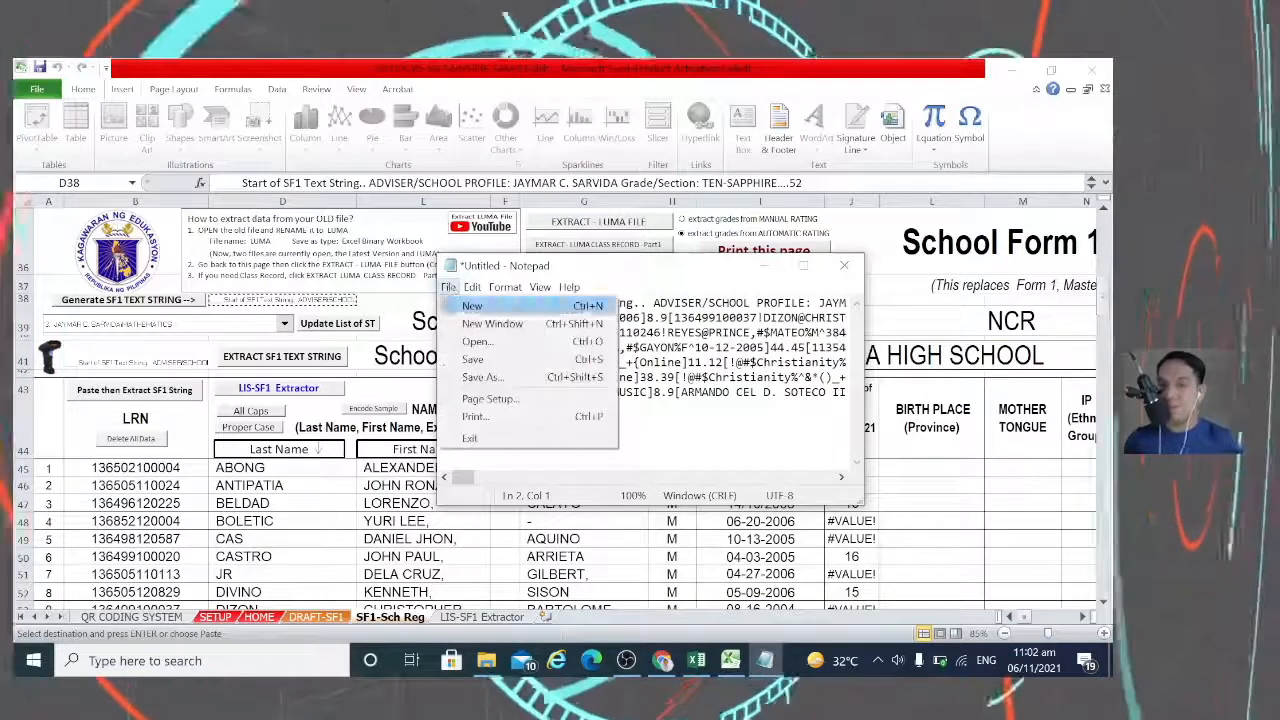
{"action": "left_click", "coordinate": [485, 377]}
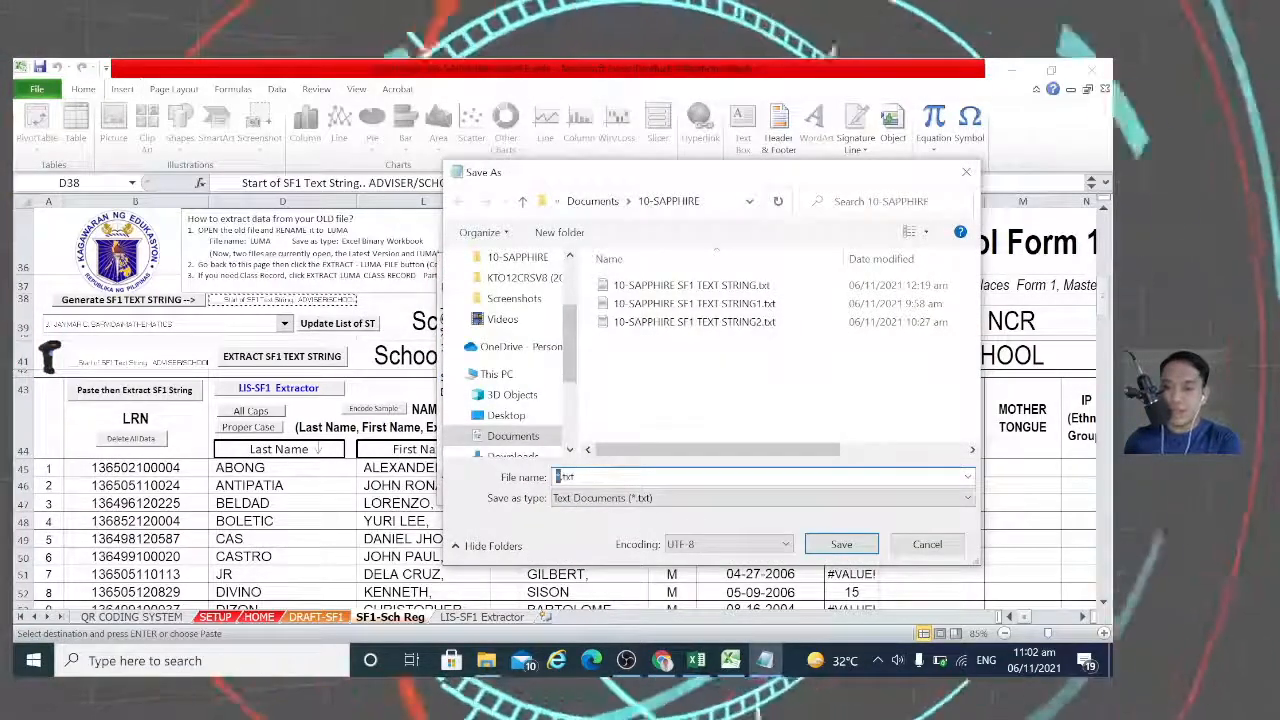
{"action": "type", "text": "10"}
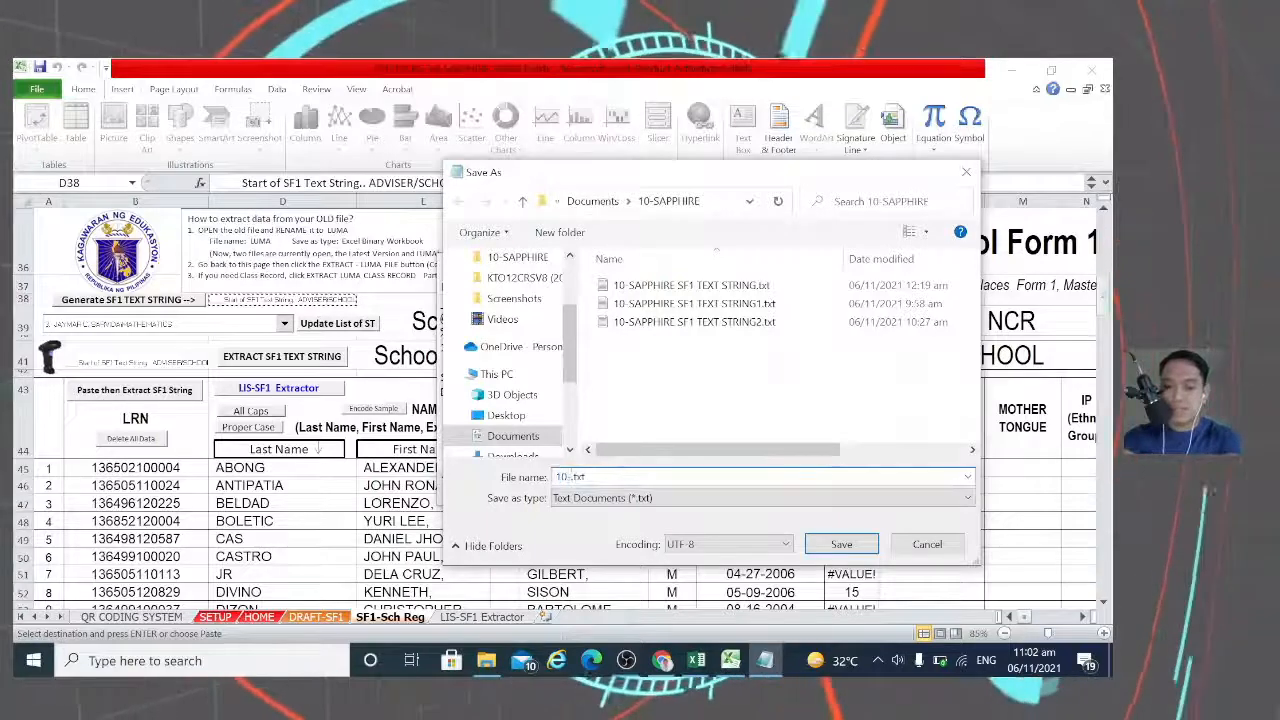
{"action": "type", "text": "-s"}
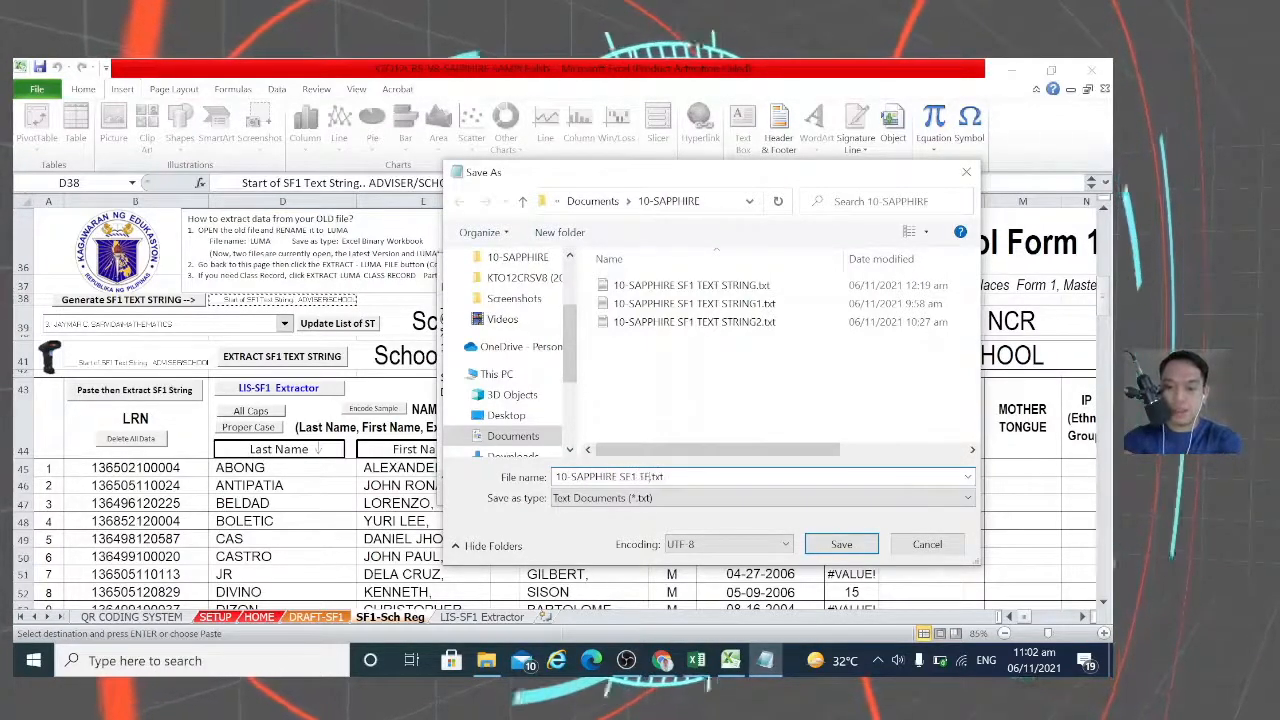
{"action": "type", "text": "T"}
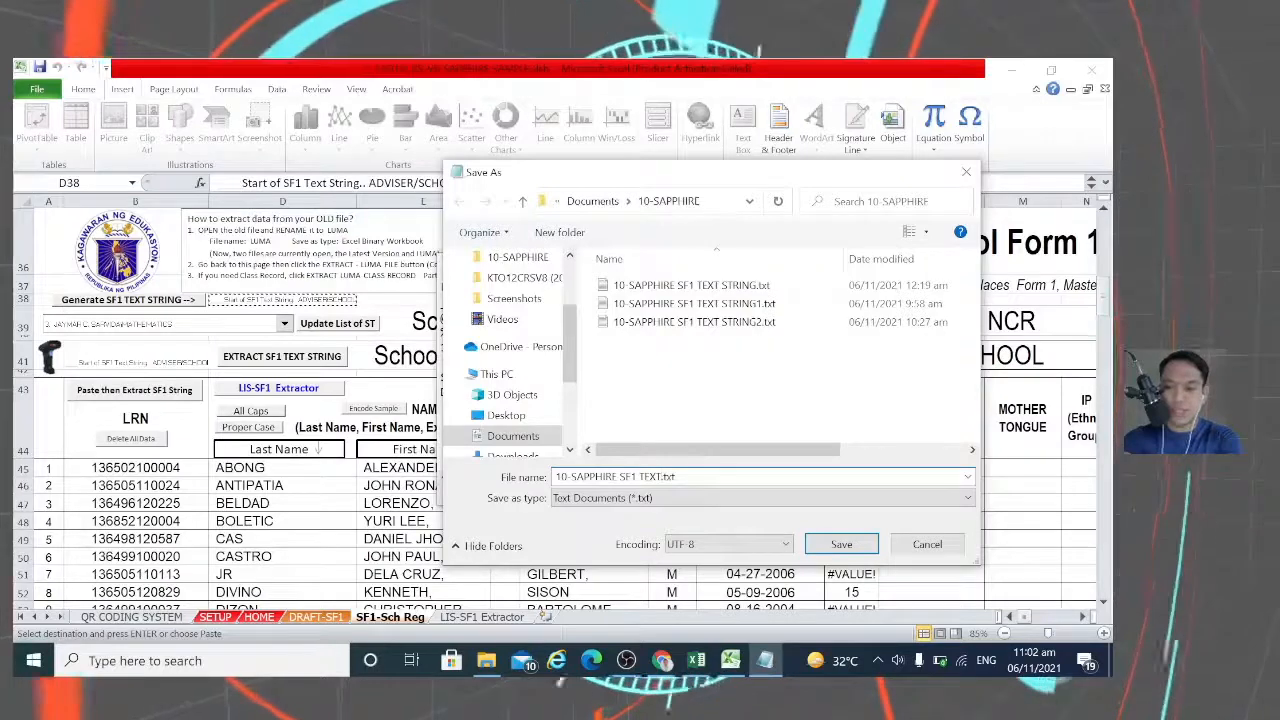
{"action": "type", "text": "STRING3"}
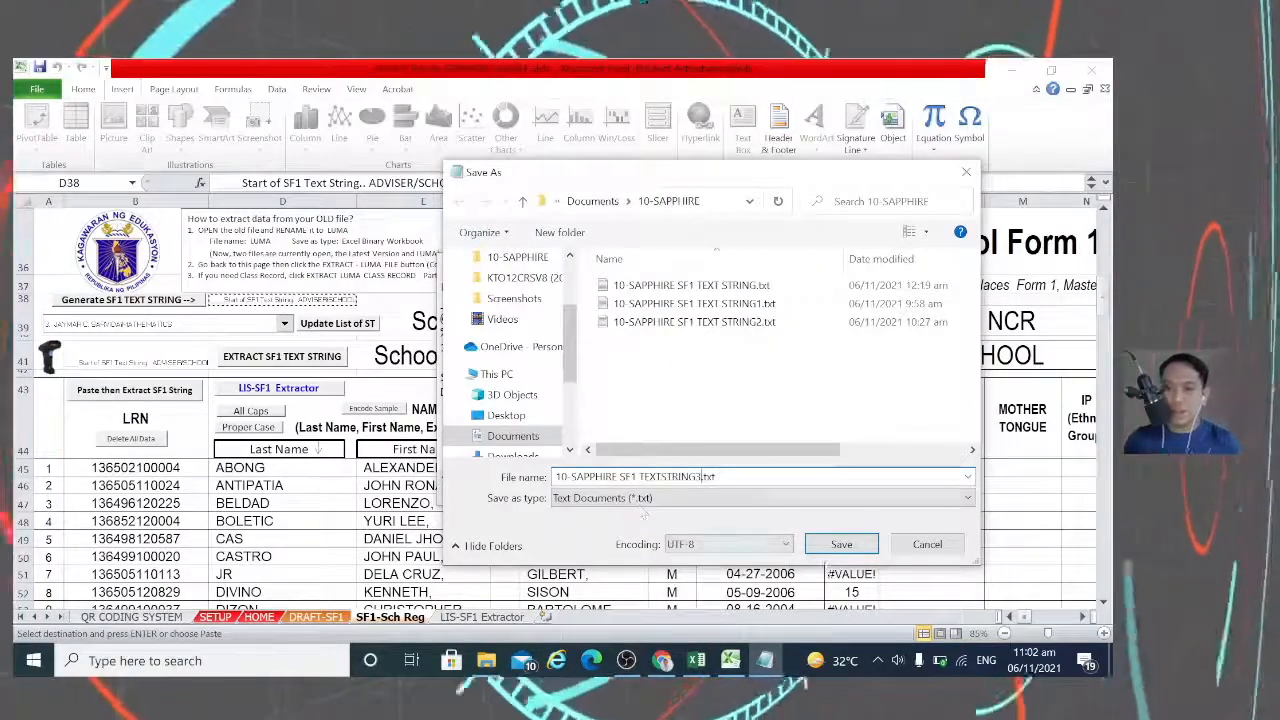
{"action": "left_click", "coordinate": [843, 546]}
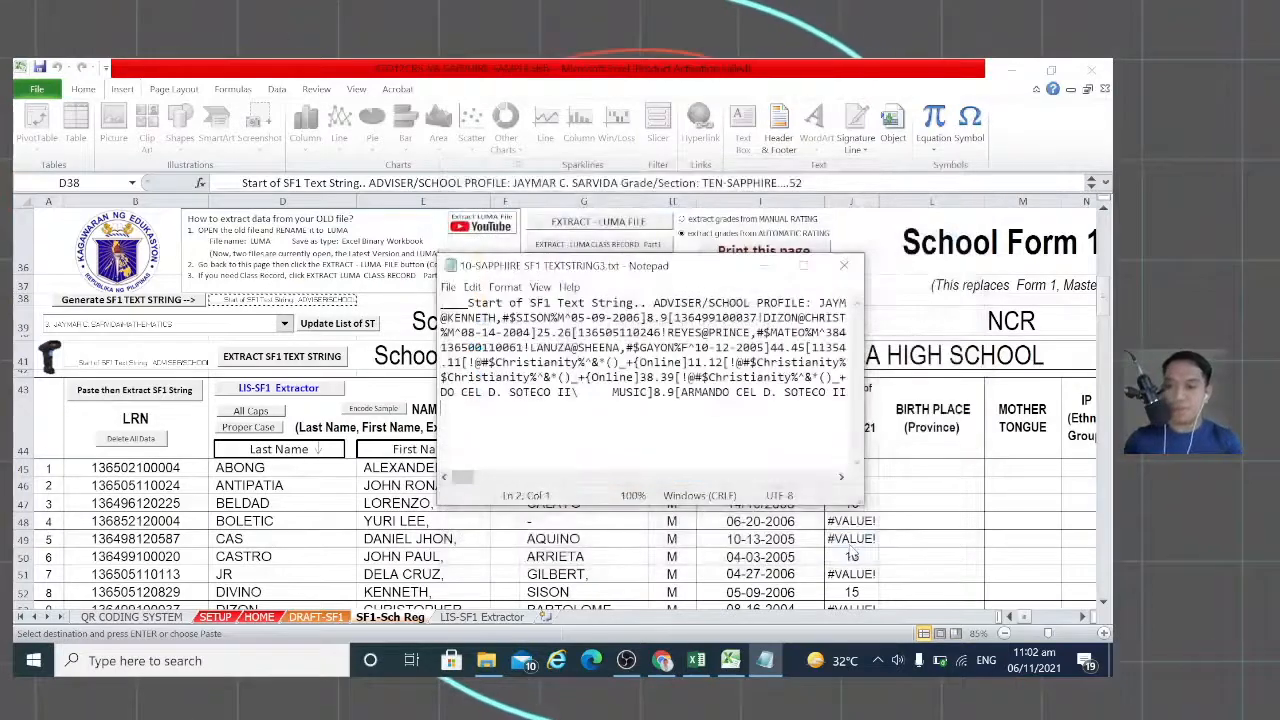
Step: Close Notepad, save the SF1 School Register workbook, and bring Chrome to the front
{"action": "left_click", "coordinate": [845, 267]}
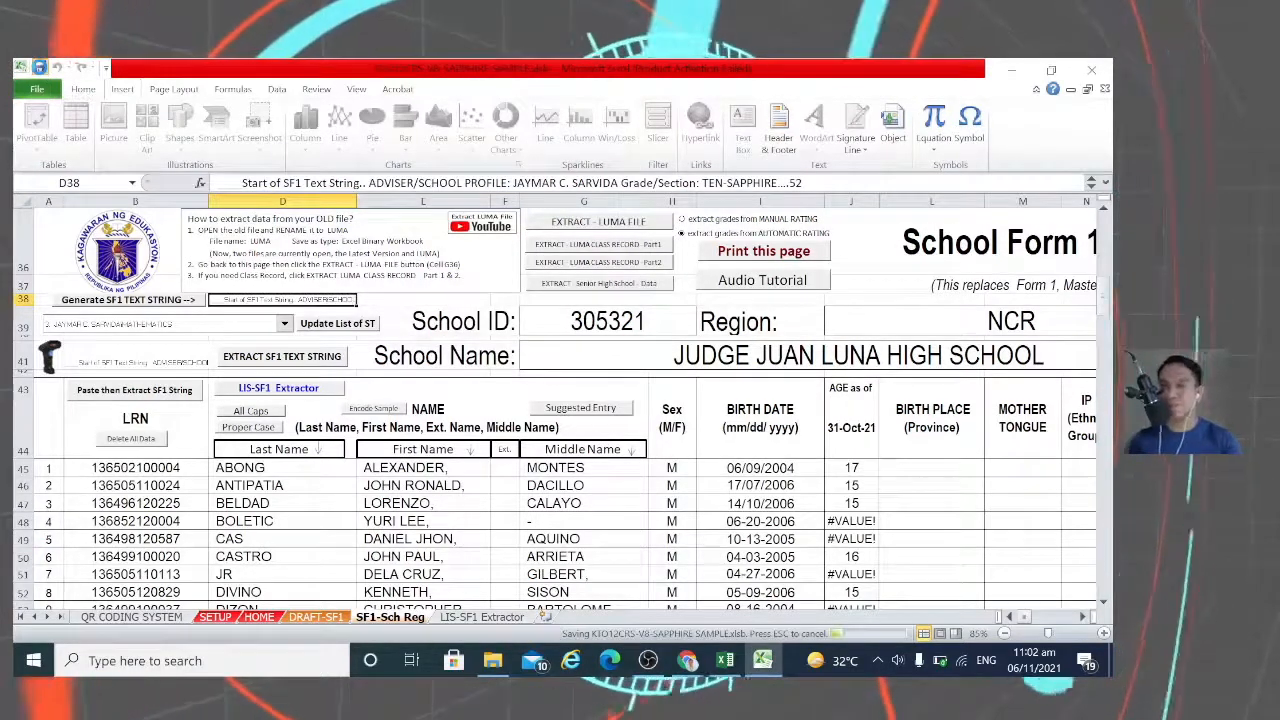
{"action": "left_click", "coordinate": [40, 68]}
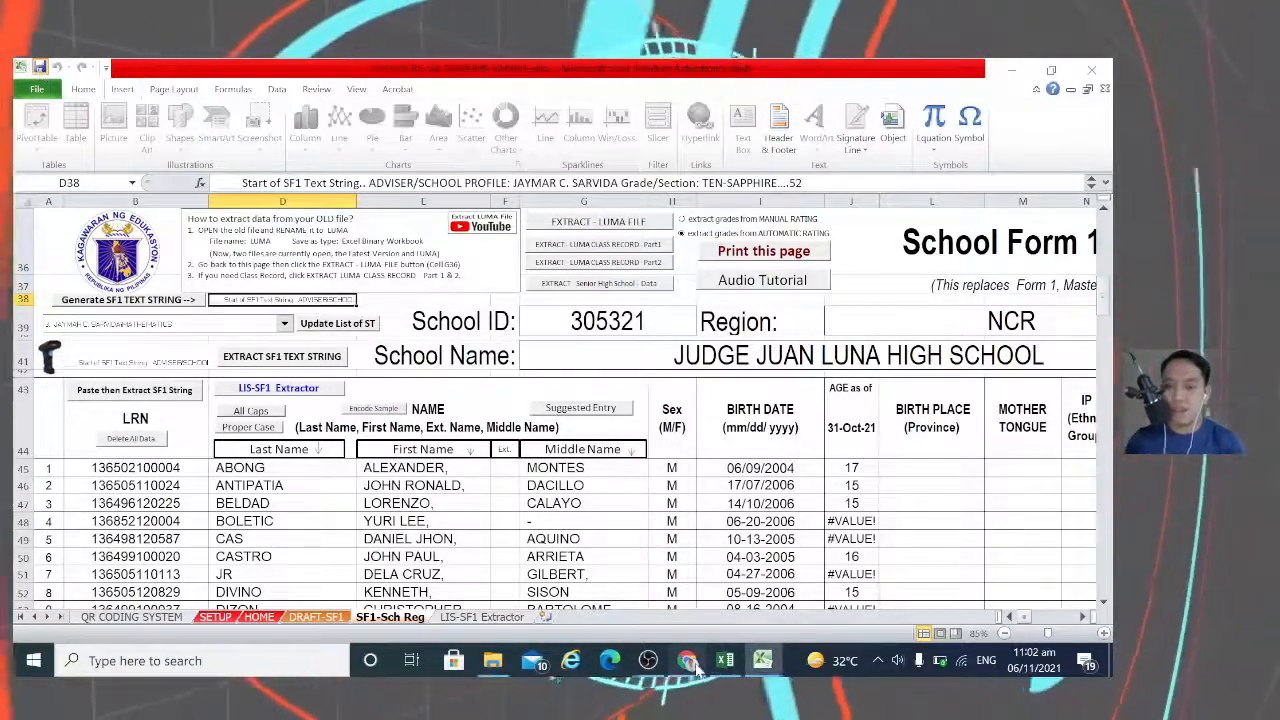
{"action": "mouse_move", "coordinate": [690, 666]}
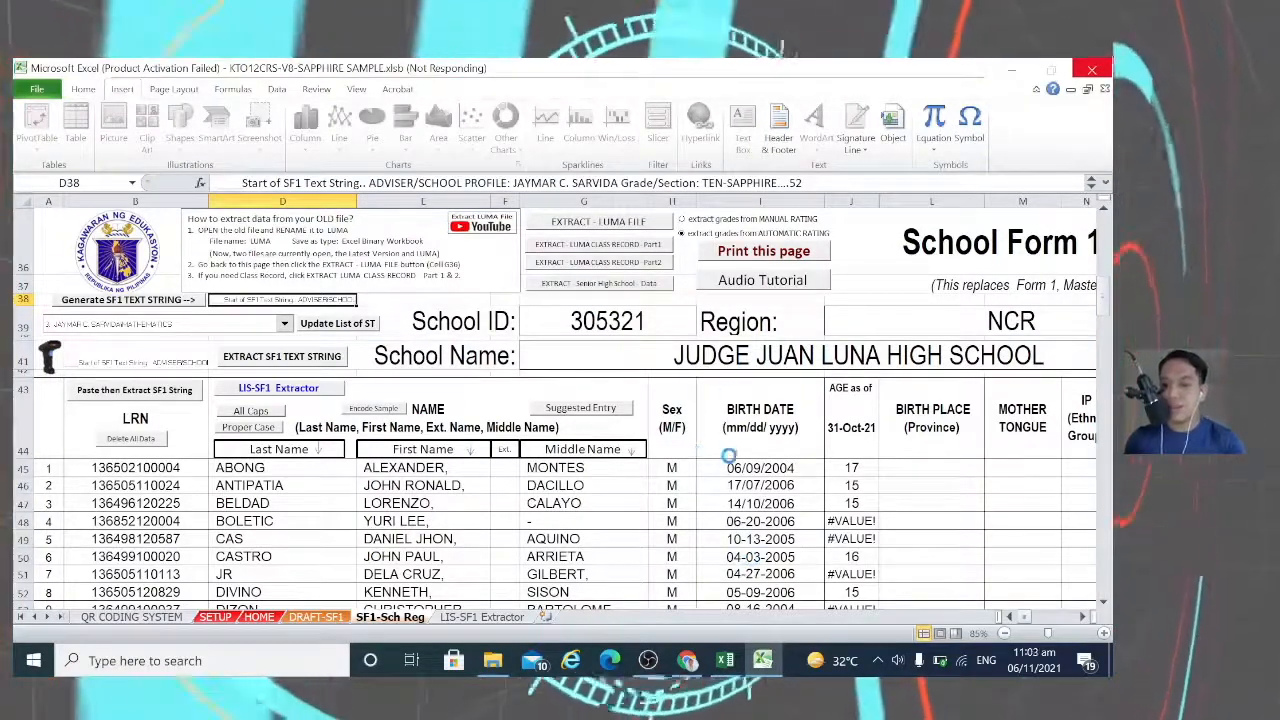
{"action": "left_click", "coordinate": [687, 662]}
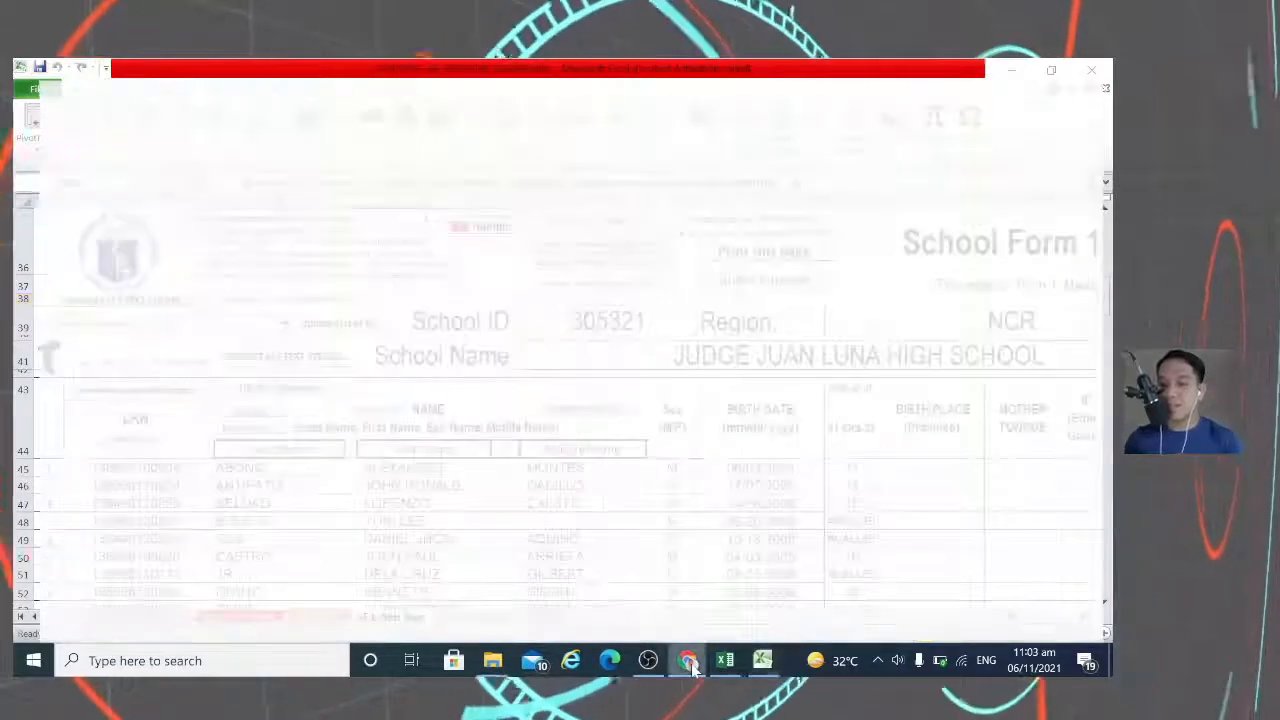
Step: Load Facebook in a new Chrome tab and show the recent Messenger chats list
{"action": "left_click", "coordinate": [244, 73]}
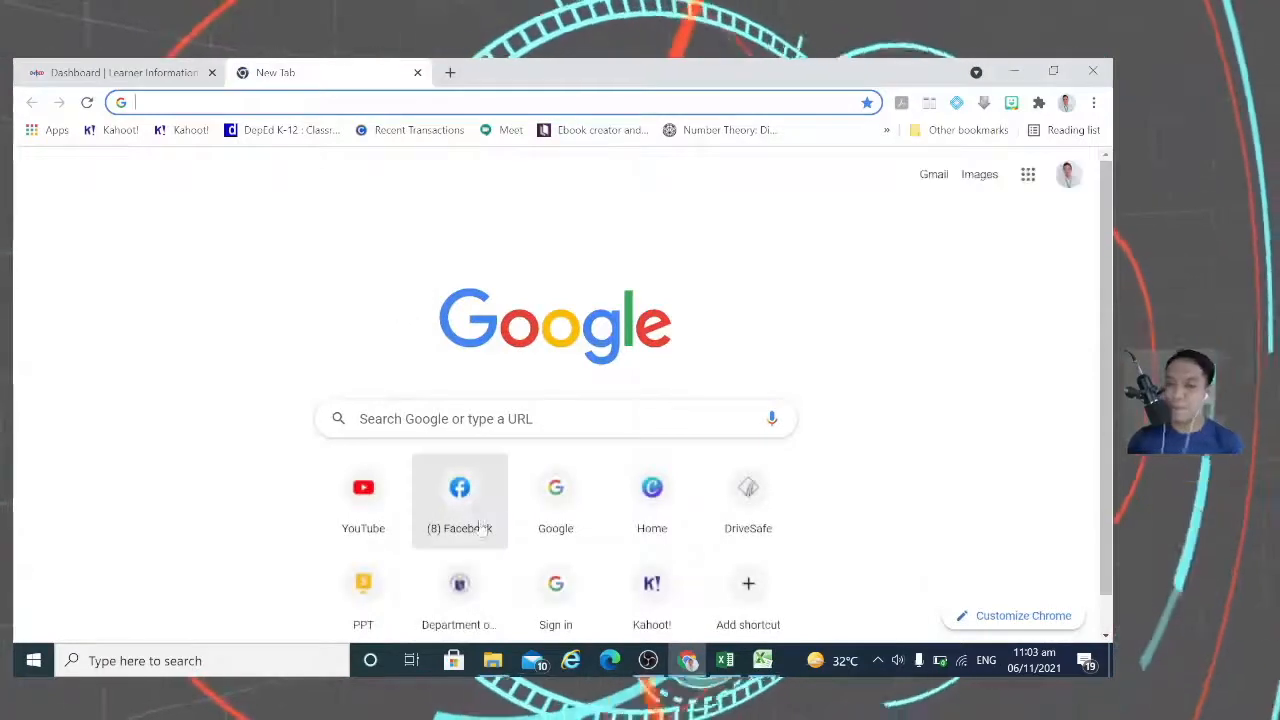
{"action": "left_click", "coordinate": [459, 495]}
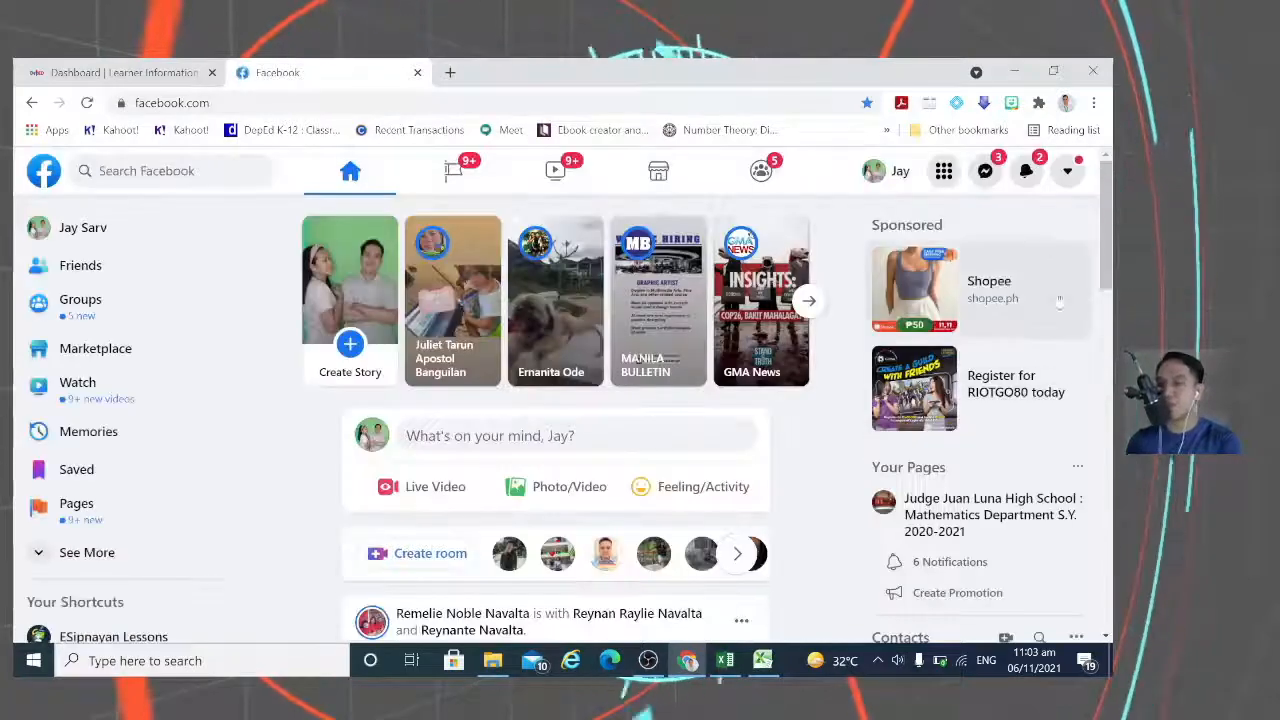
{"action": "left_click", "coordinate": [986, 172]}
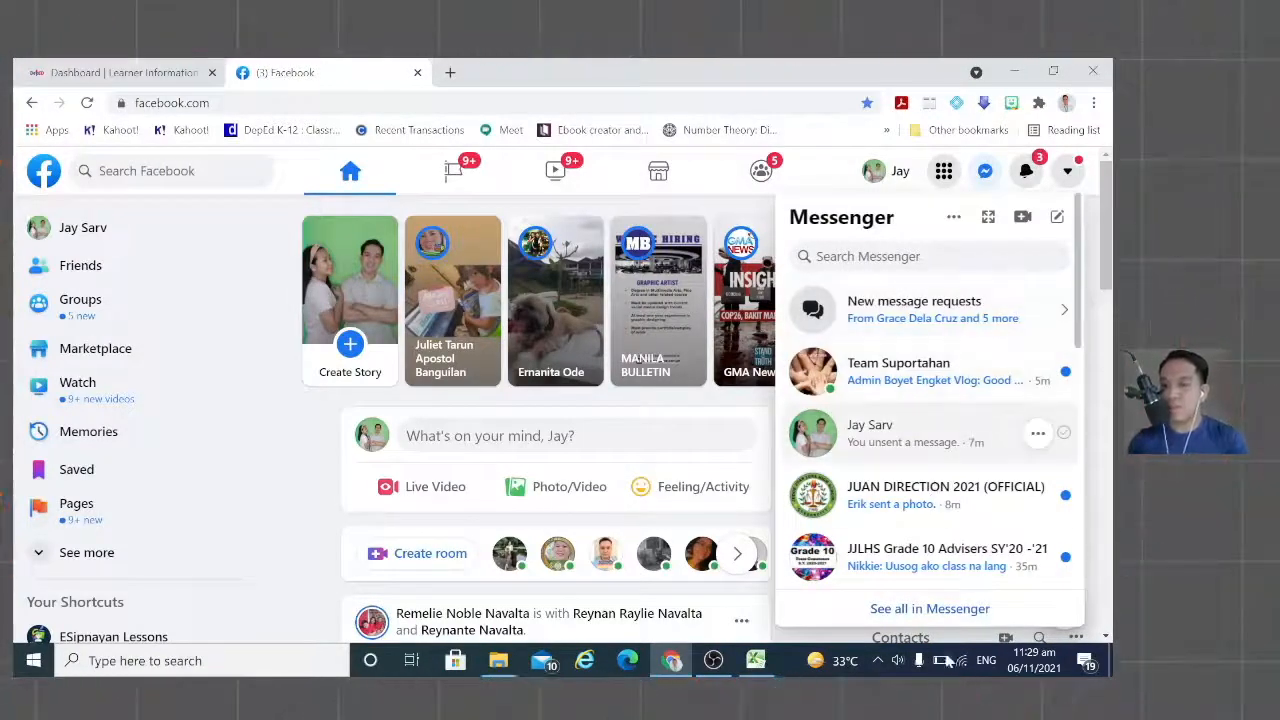
Step: Open the full Messenger page, search for the contact by name, and open their chat
{"action": "left_click", "coordinate": [930, 609]}
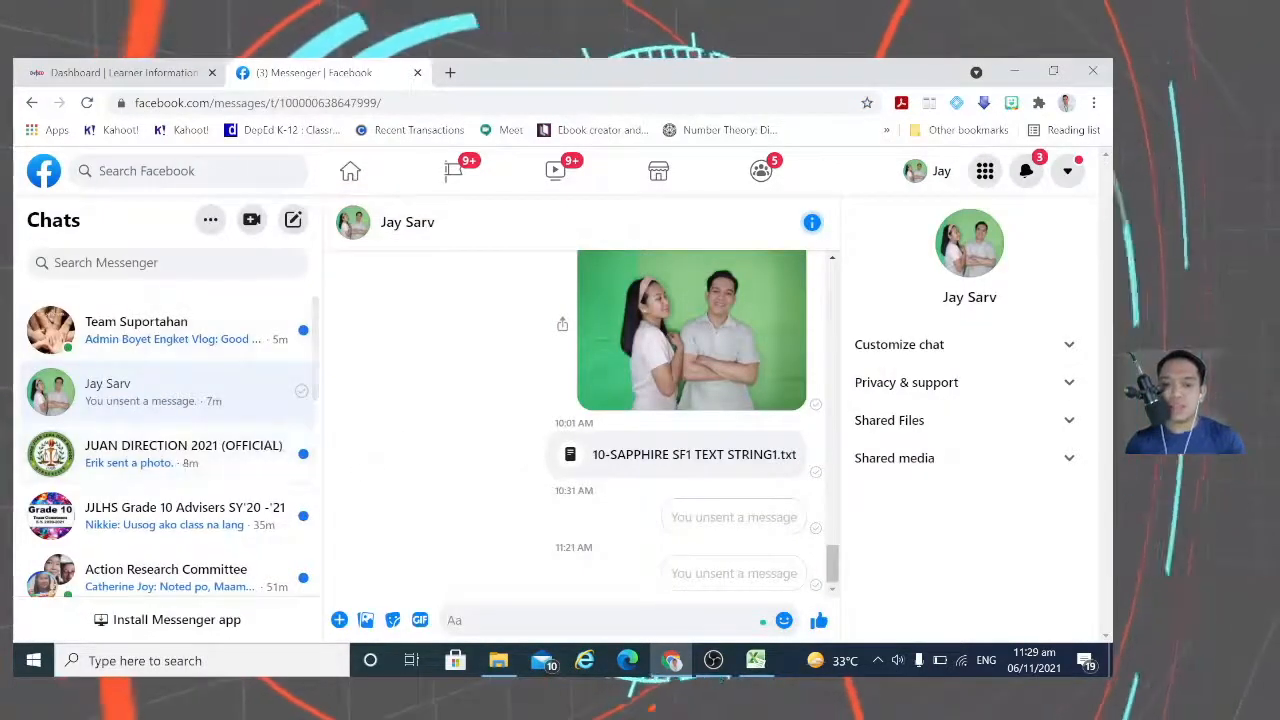
{"action": "left_click", "coordinate": [150, 263]}
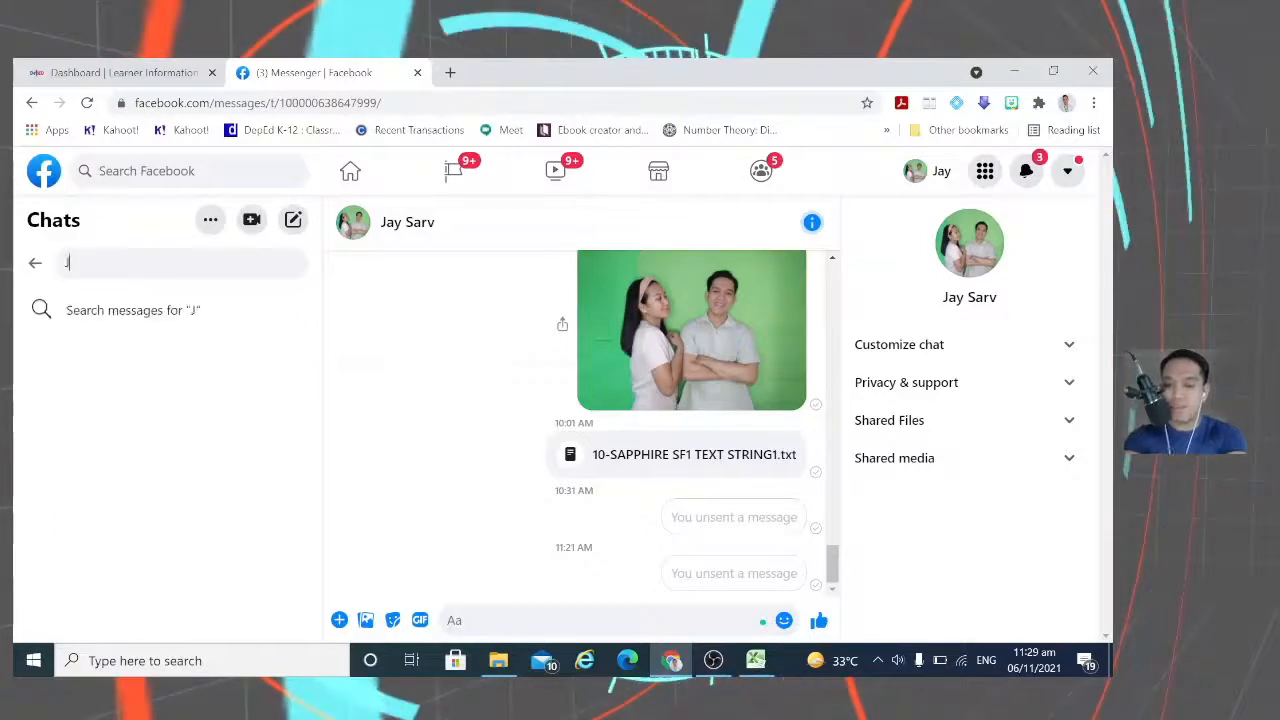
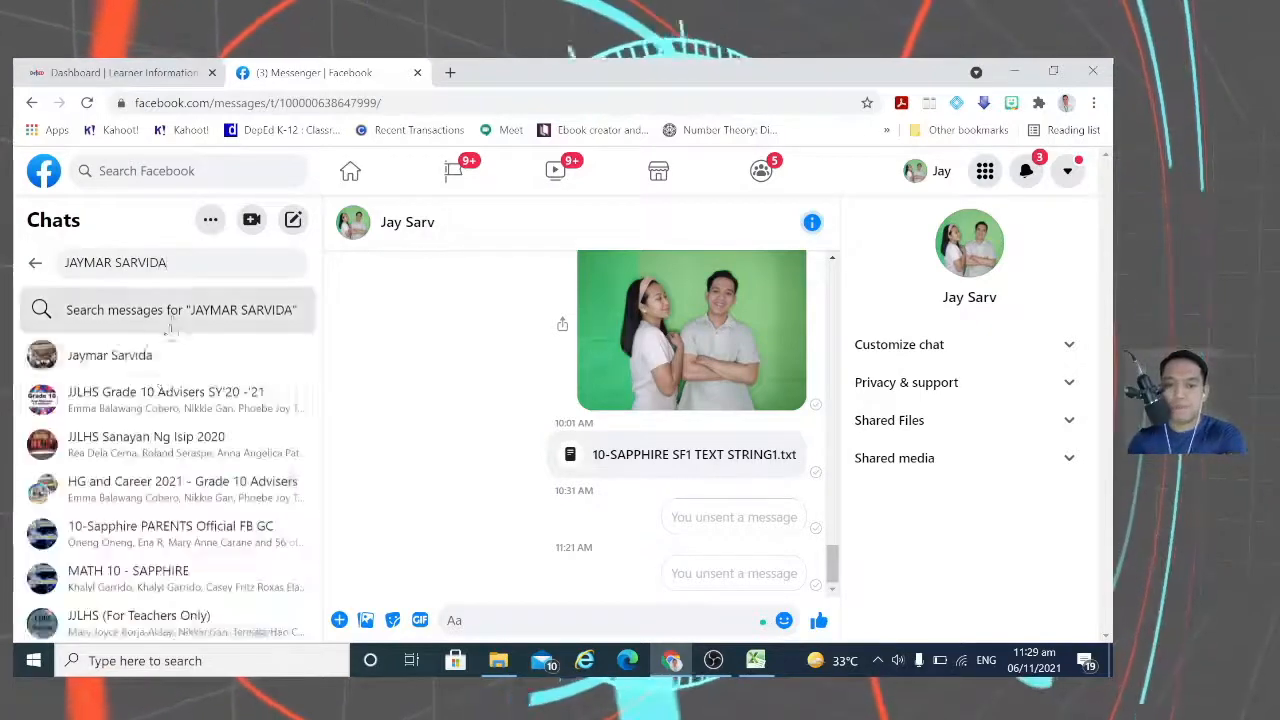
{"action": "left_click", "coordinate": [100, 354]}
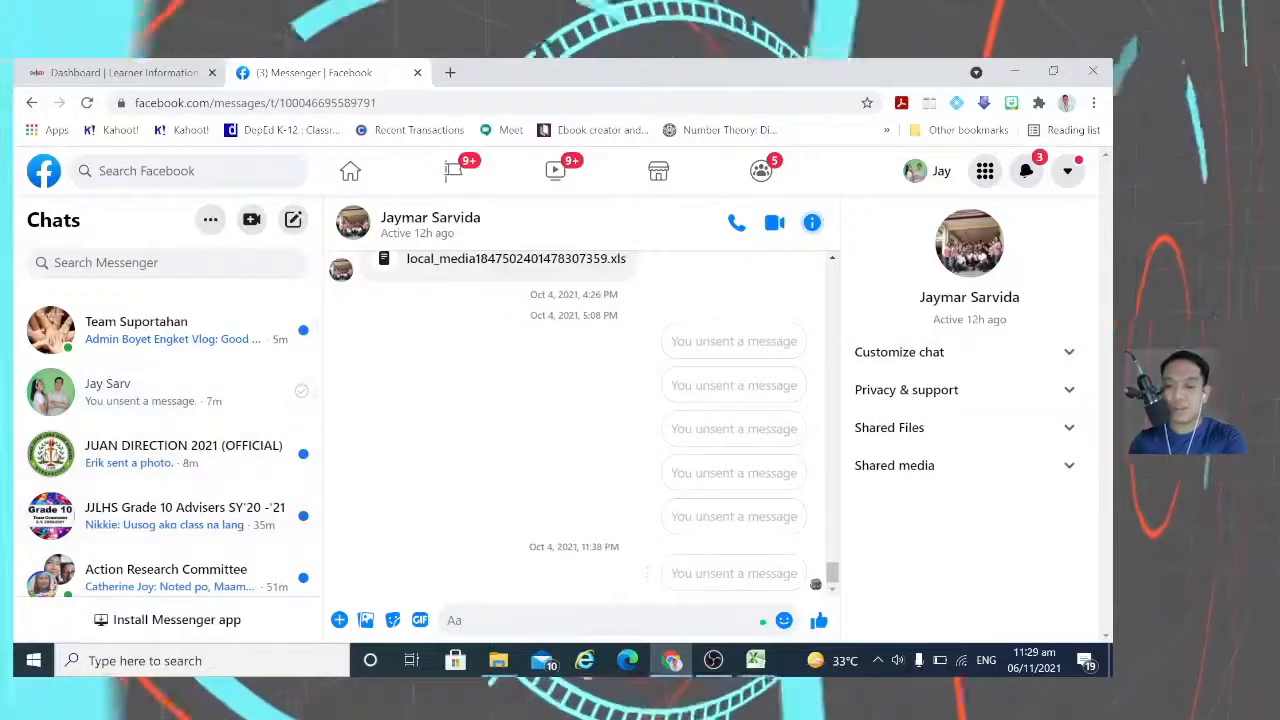
Step: Attach and send 10-SAPPHIRE SF1 TEXTSTRING3.txt in the chat, then open the sent file
{"action": "left_click", "coordinate": [339, 620]}
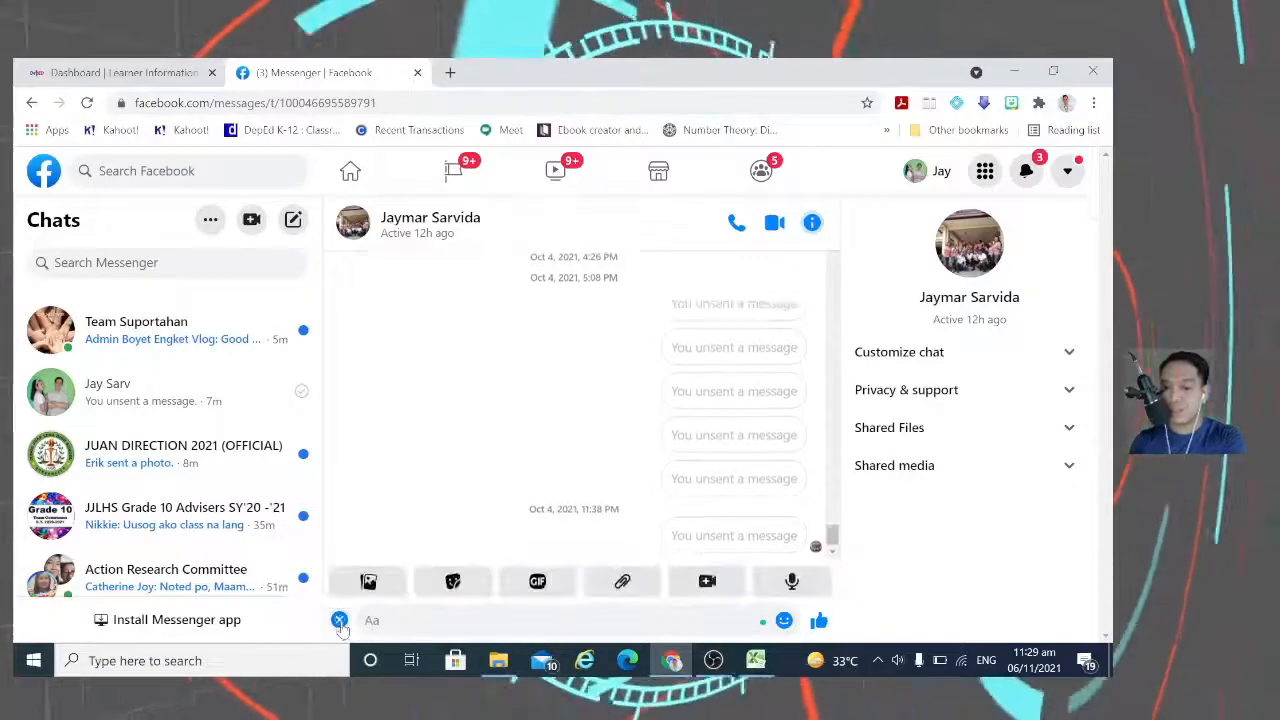
{"action": "left_click", "coordinate": [620, 590]}
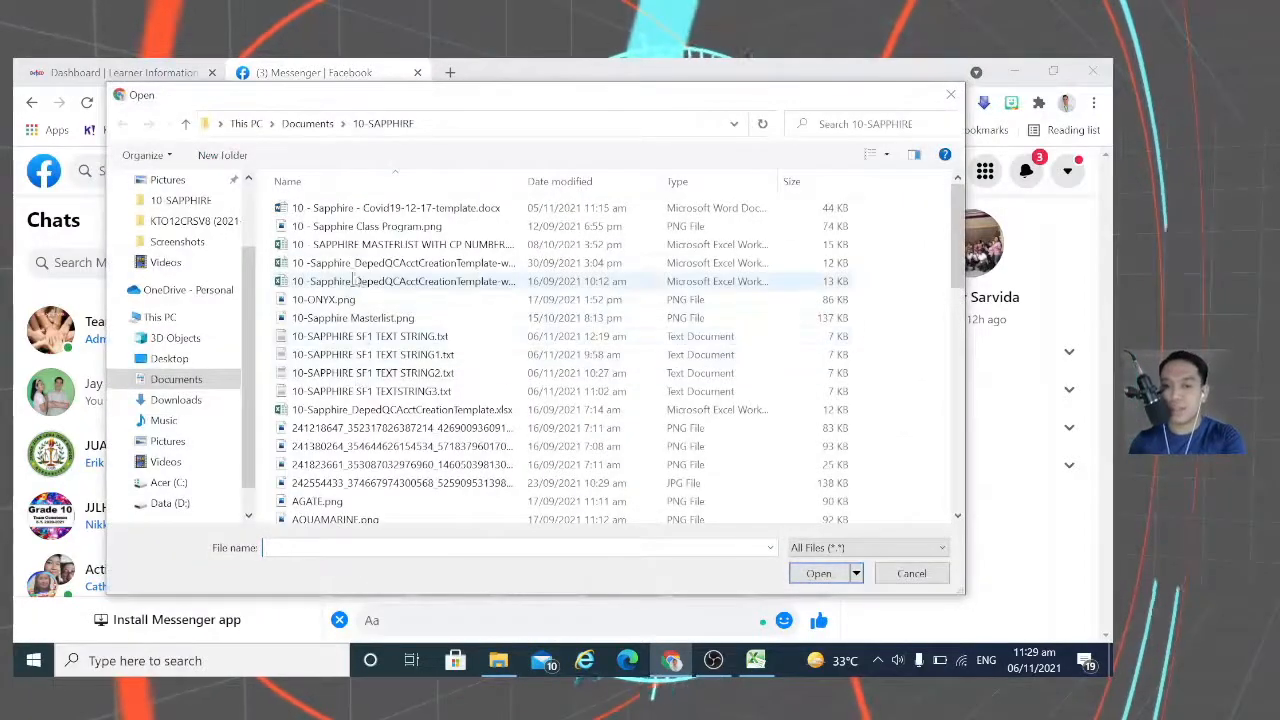
{"action": "left_click", "coordinate": [375, 391]}
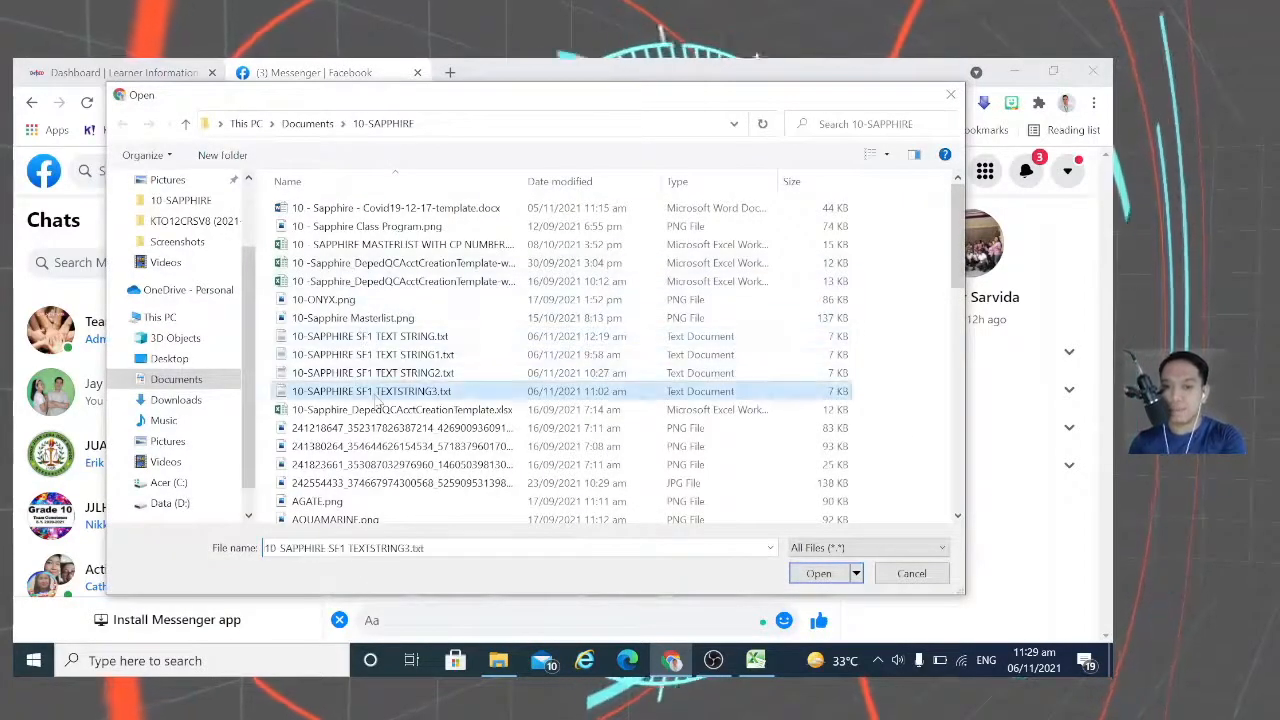
{"action": "left_click", "coordinate": [818, 573]}
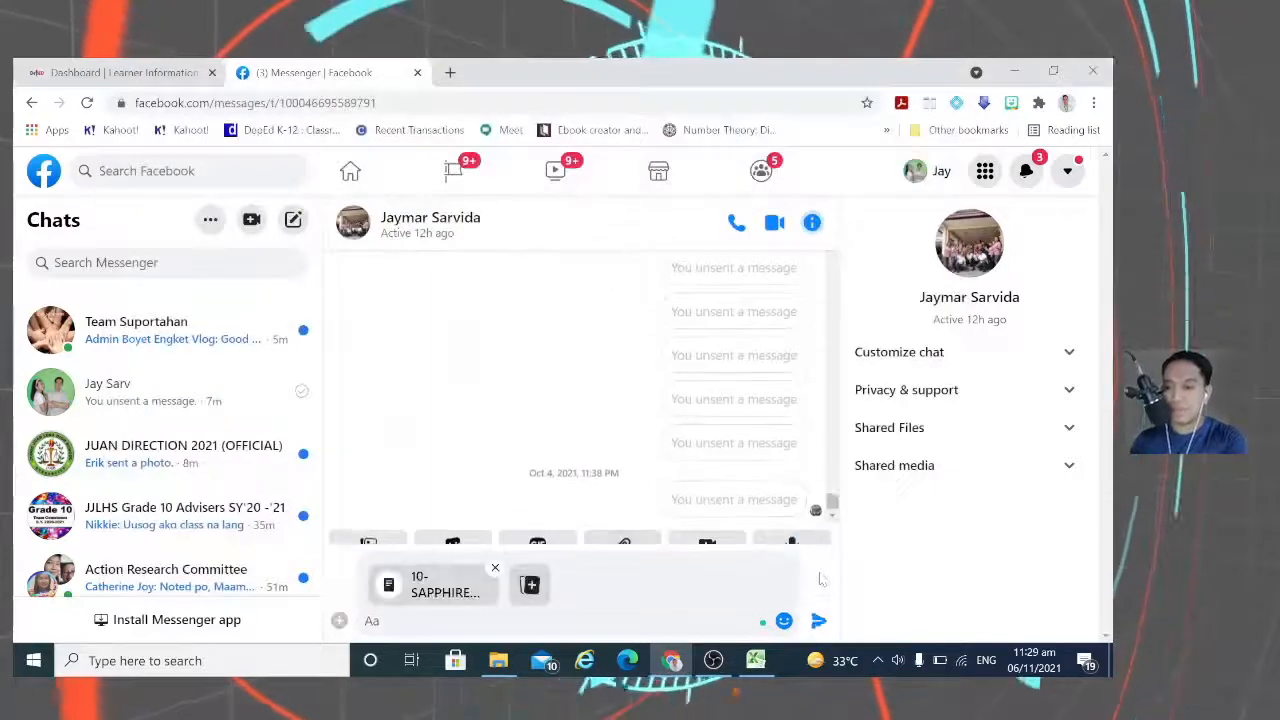
{"action": "left_click", "coordinate": [818, 621]}
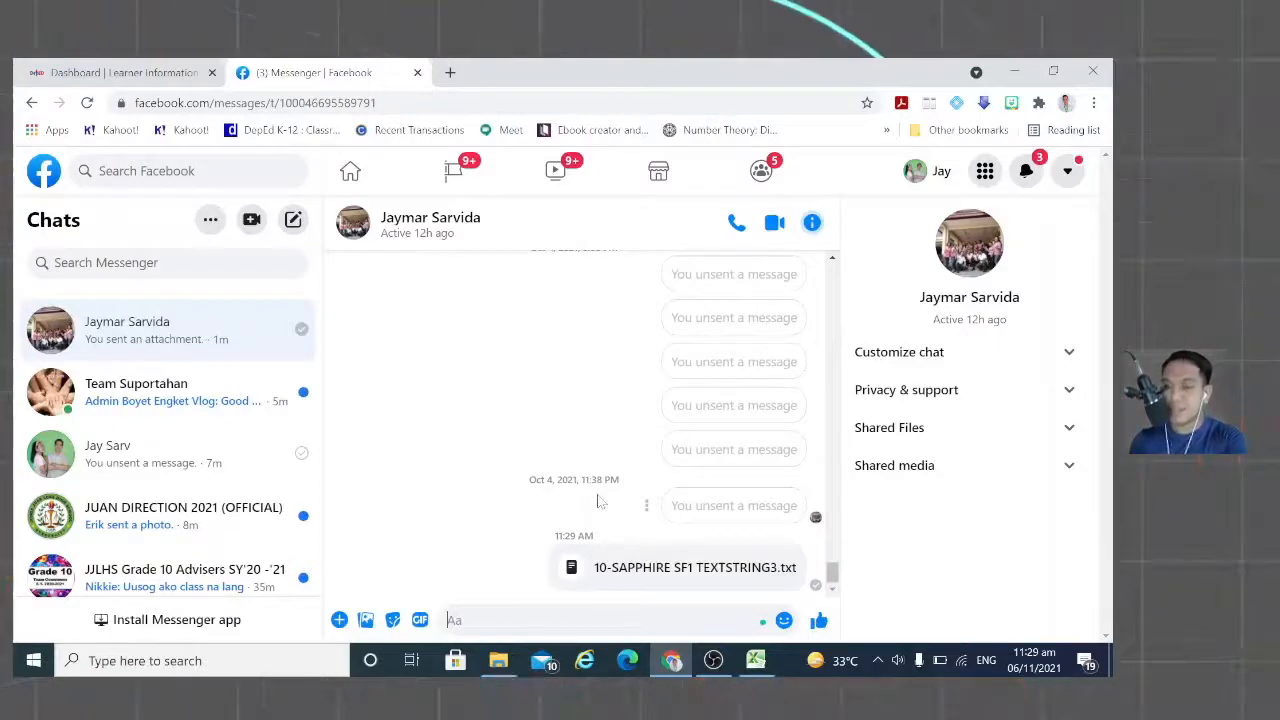
{"action": "left_click", "coordinate": [655, 568]}
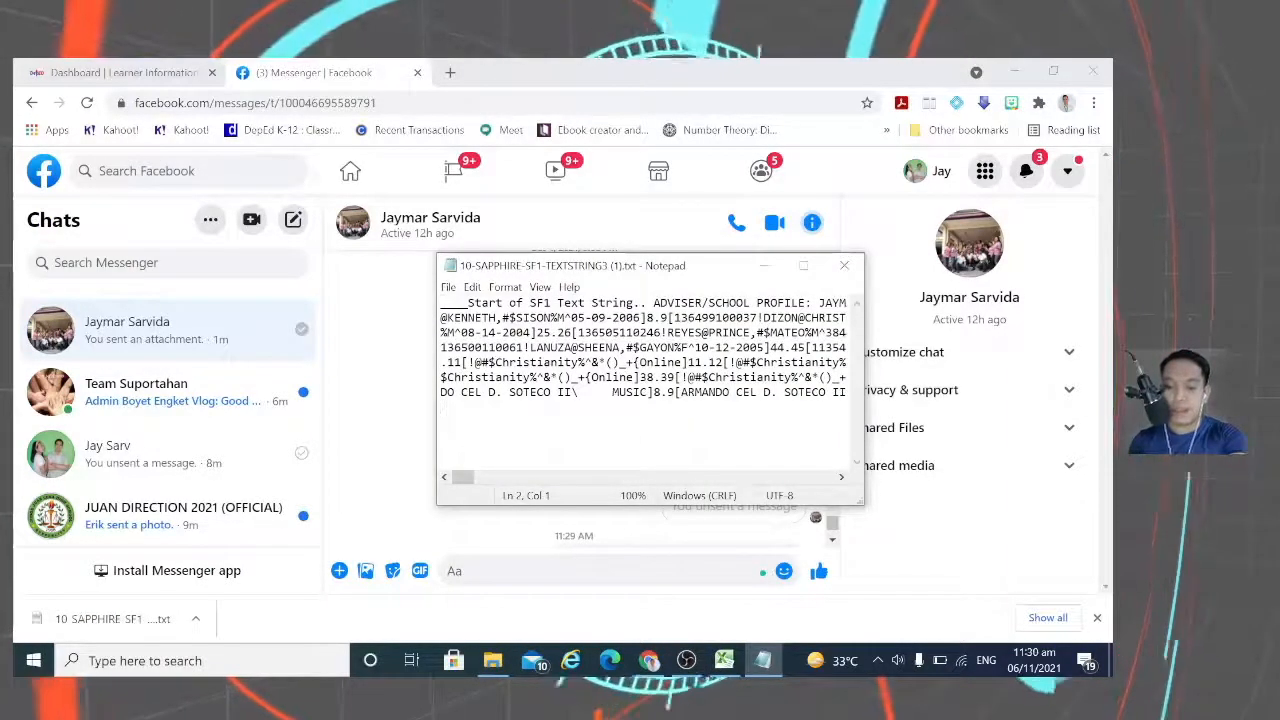
Step: Select all text in the downloaded 10-SAPPHIRE-SF1-TEXTSTRING3 (1).txt with Ctrl+A
{"action": "key", "text": "ctrl+a"}
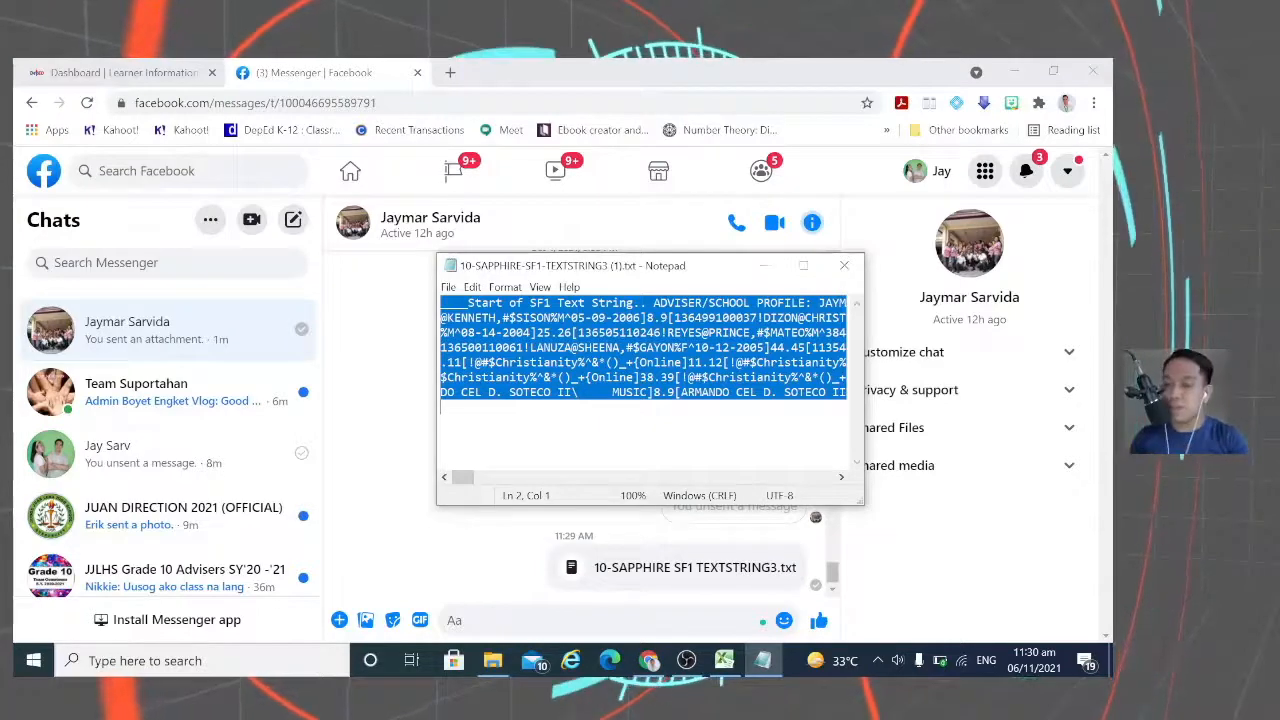
Step: Bring Excel back and scroll down the SF1-Sch Reg learner list
{"action": "left_click", "coordinate": [730, 660]}
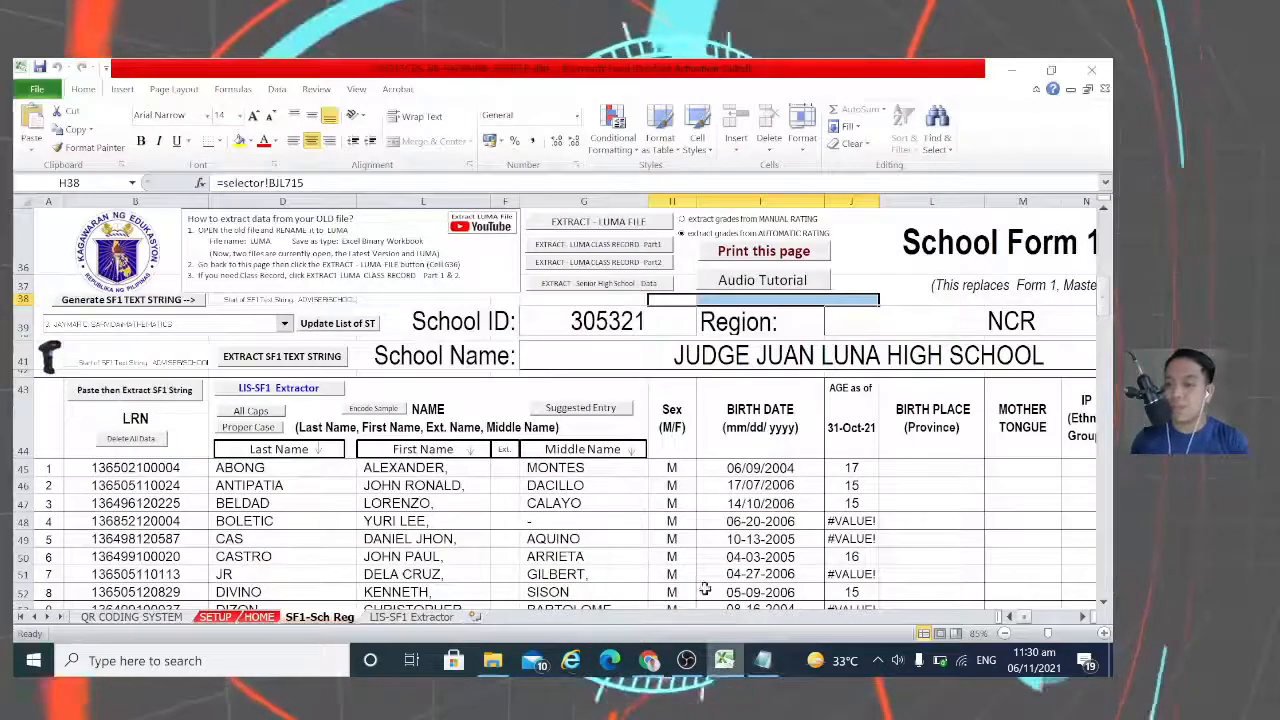
{"action": "scroll", "coordinate": [608, 517], "scroll_direction": "down", "scroll_amount": 1}
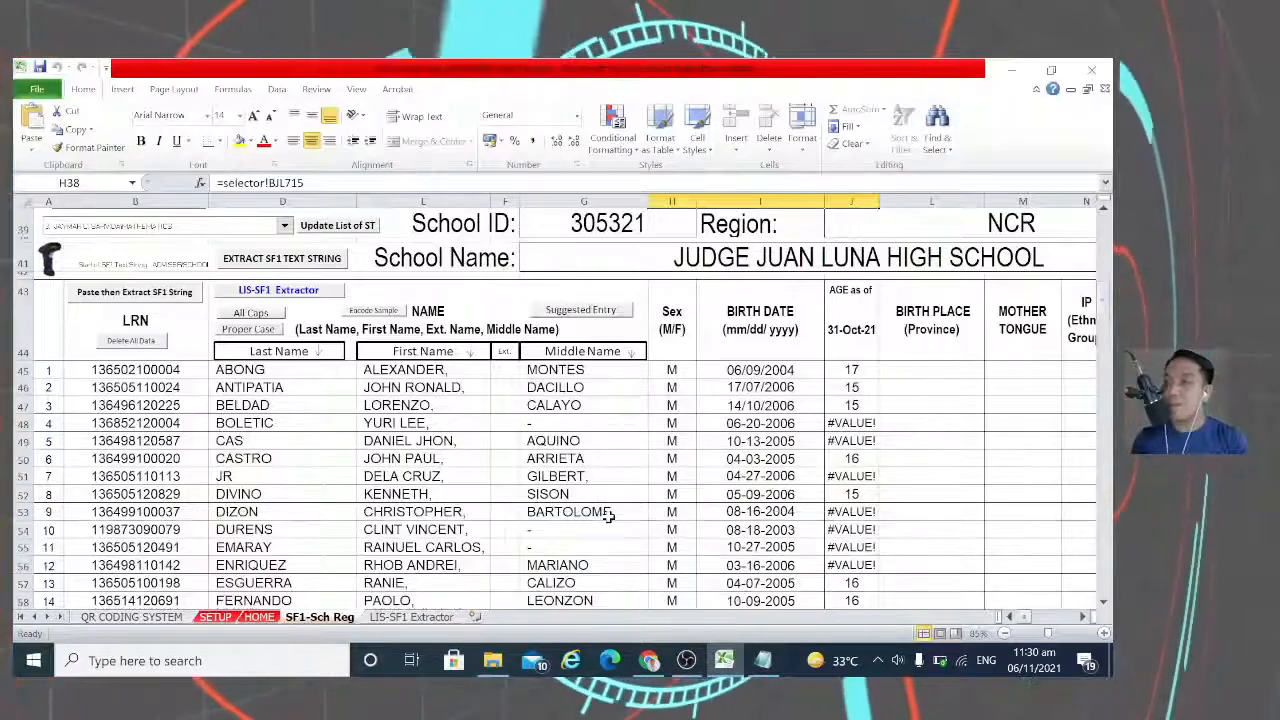